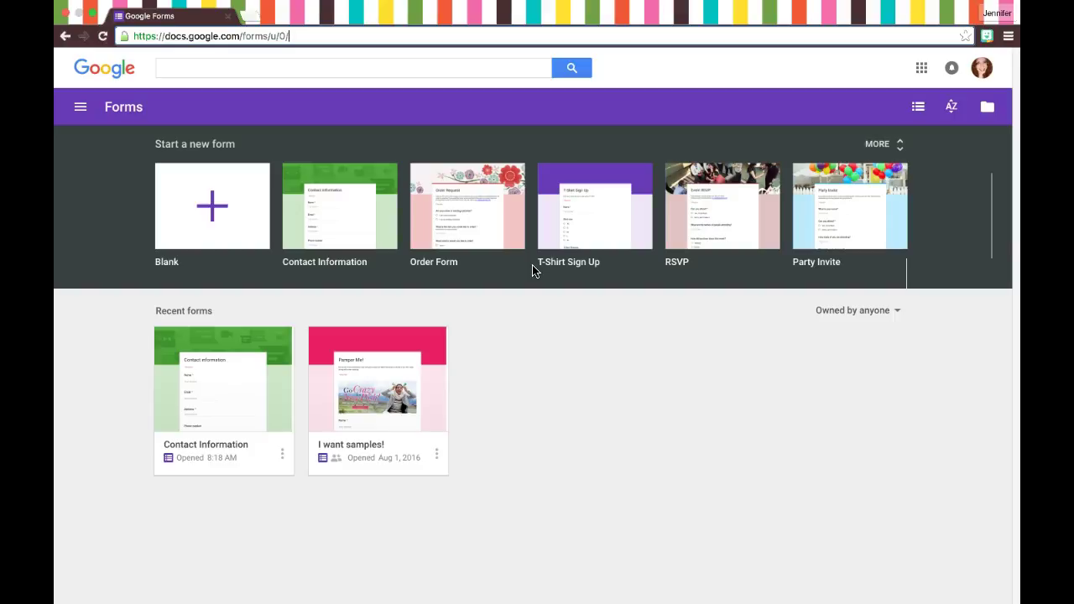
# Create a new form from the Contact Information template and return to the Forms home.
pyautogui.click(554, 310)
pyautogui.click(334, 216)
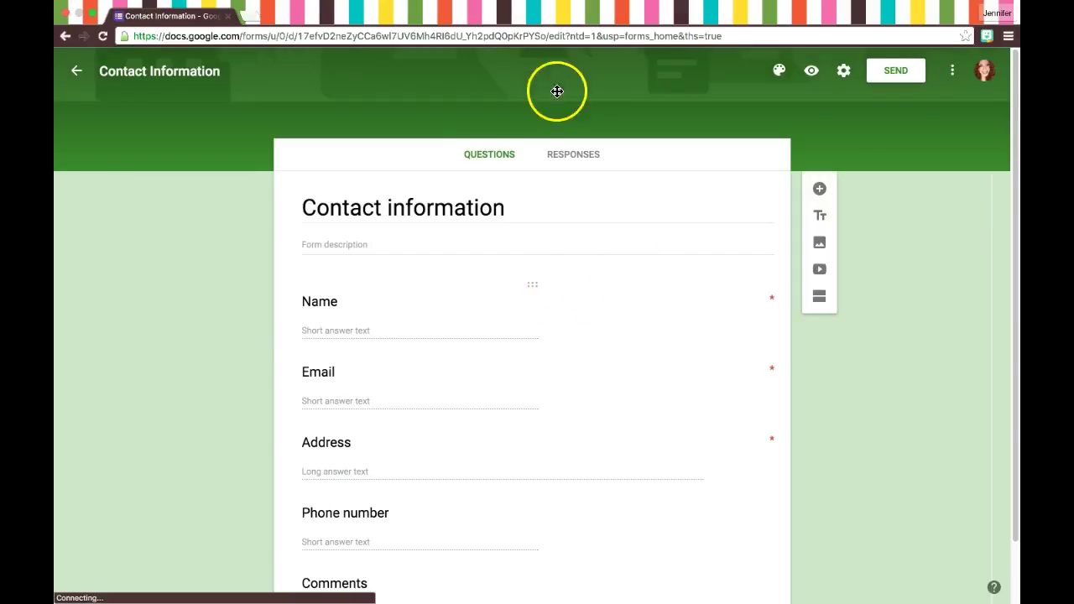
pyautogui.click(64, 37)
pyautogui.click(347, 36)
pyautogui.click(310, 37)
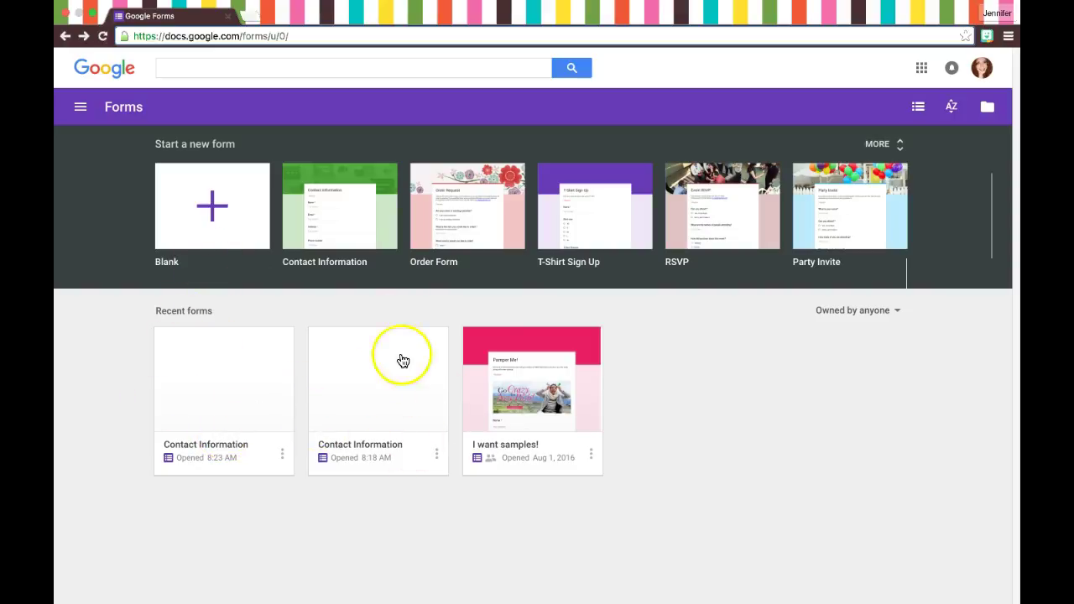
# Open the new Contact Information form and select its title for editing.
pyautogui.click(367, 413)
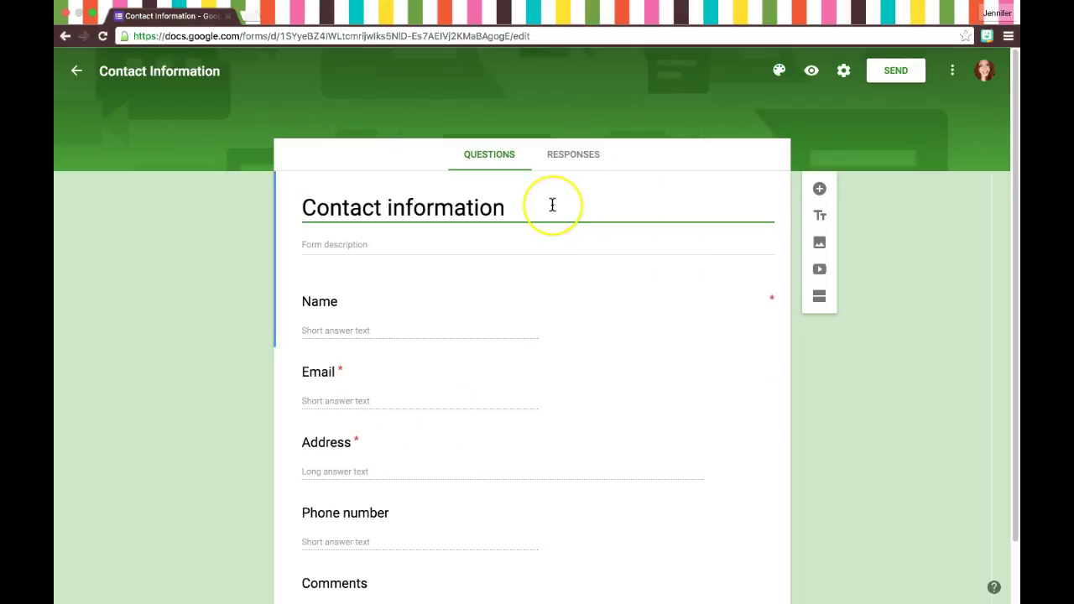
pyautogui.click(360, 244)
pyautogui.tripleClick(463, 207)
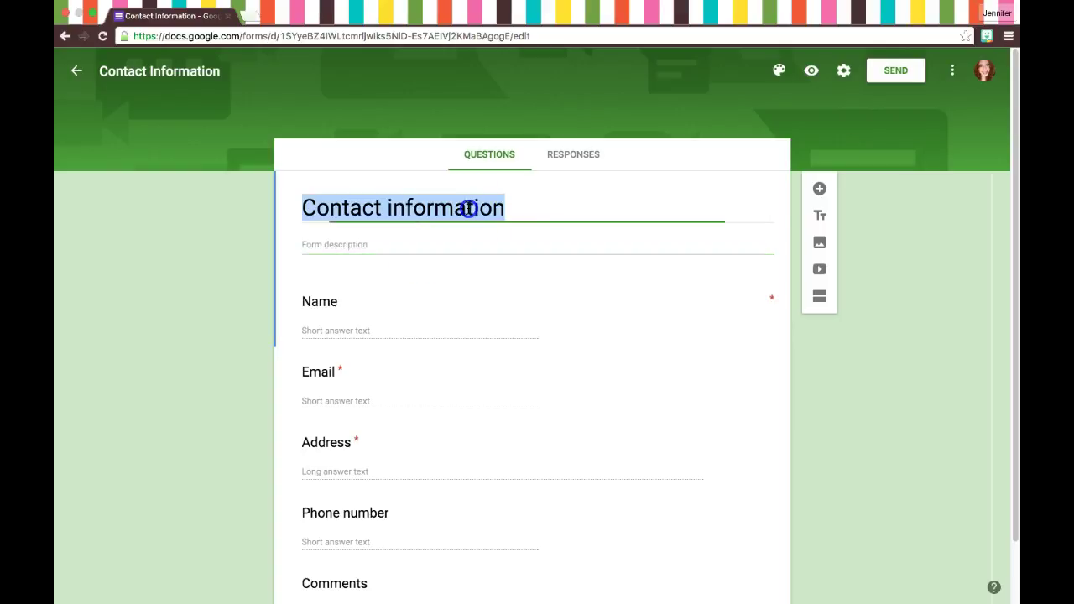
# Enable 'Get email notifications for new responses' from the Responses options, then return to Questions.
pyautogui.click(554, 156)
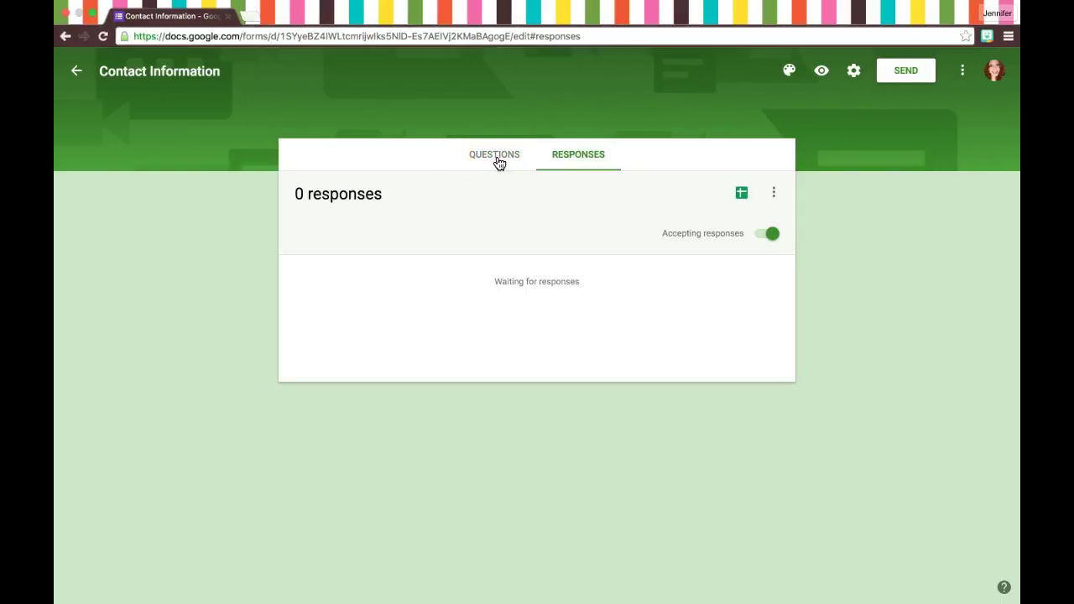
pyautogui.click(774, 194)
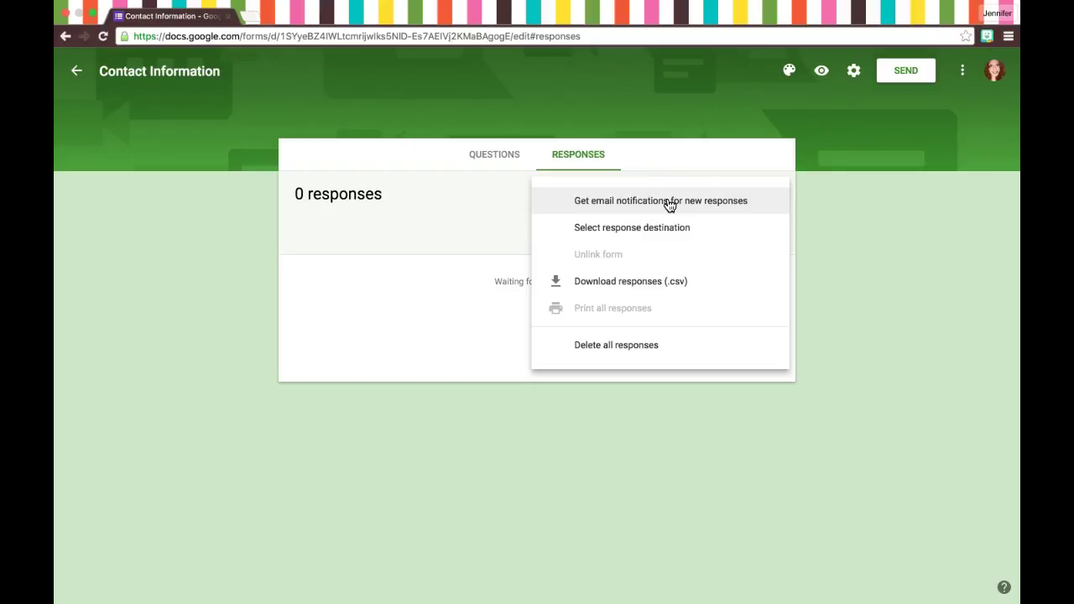
pyautogui.click(669, 202)
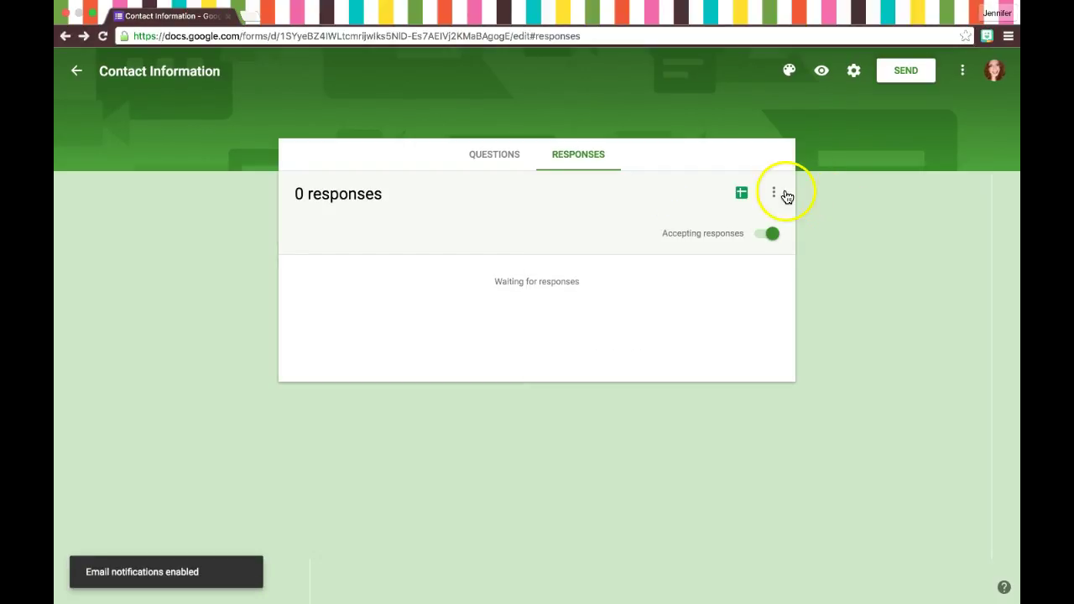
pyautogui.click(786, 194)
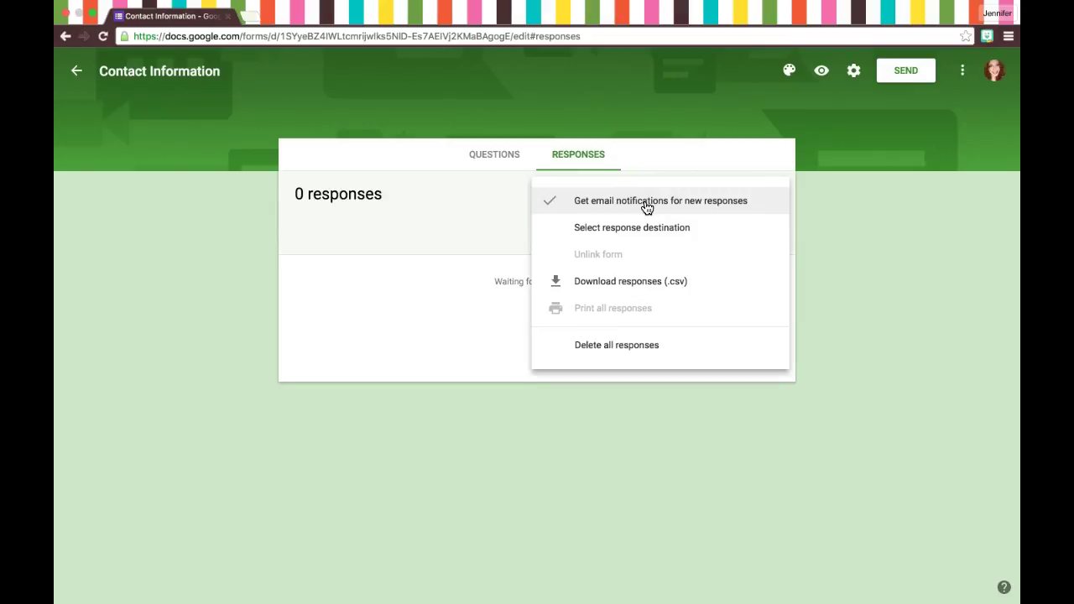
pyautogui.click(682, 165)
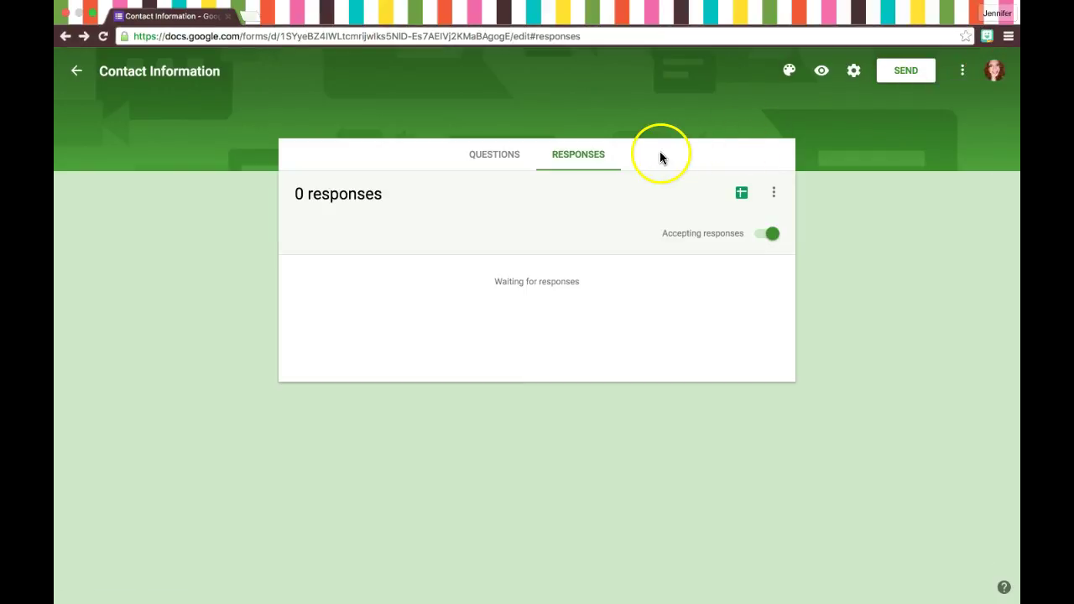
pyautogui.click(508, 157)
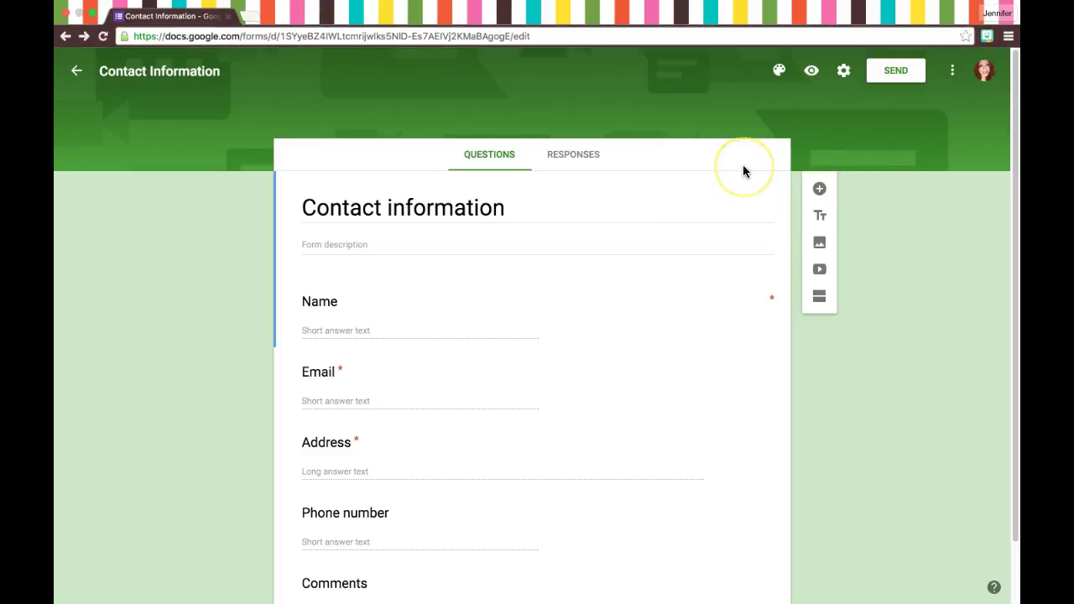
# Change the form's colour theme to pink.
pyautogui.tripleClick(514, 210)
pyautogui.click(780, 70)
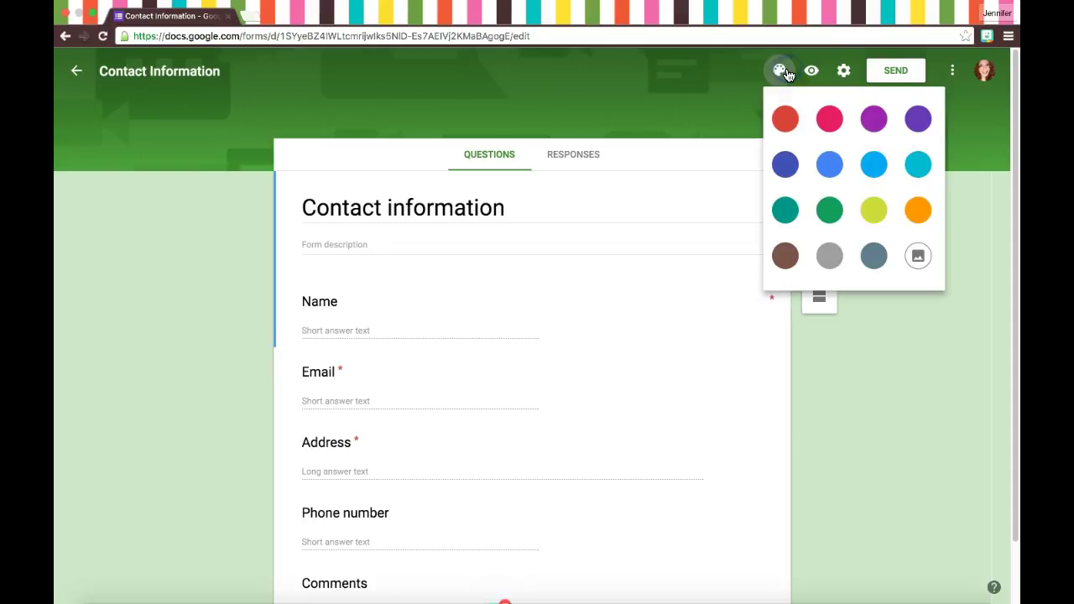
pyautogui.click(827, 122)
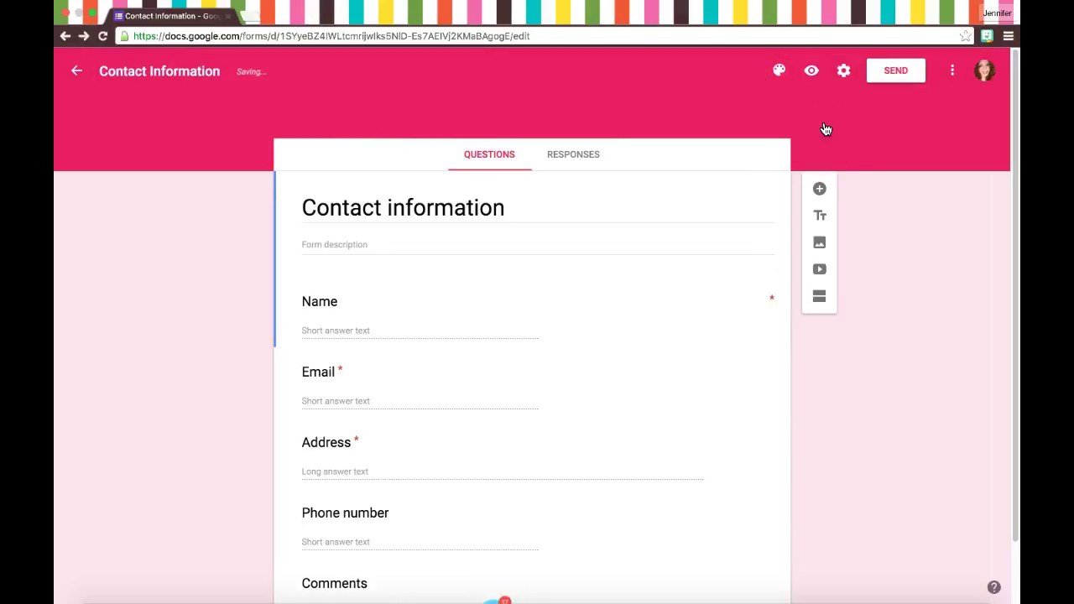
# Retitle the form 'Pamper Me!' and start a 'Please fill out...' description.
pyautogui.tripleClick(552, 216)
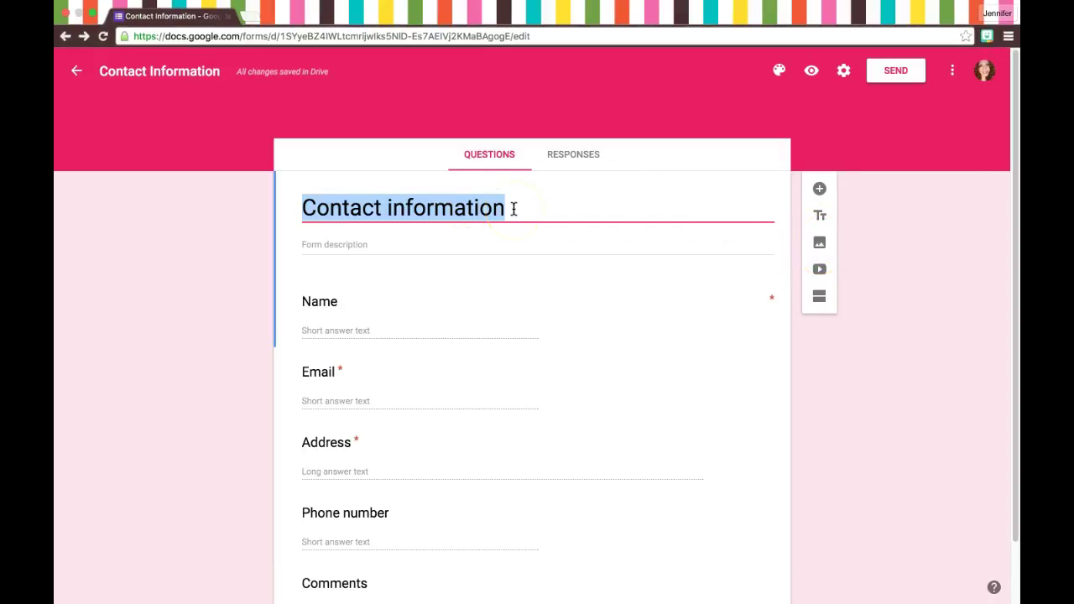
pyautogui.write('I')
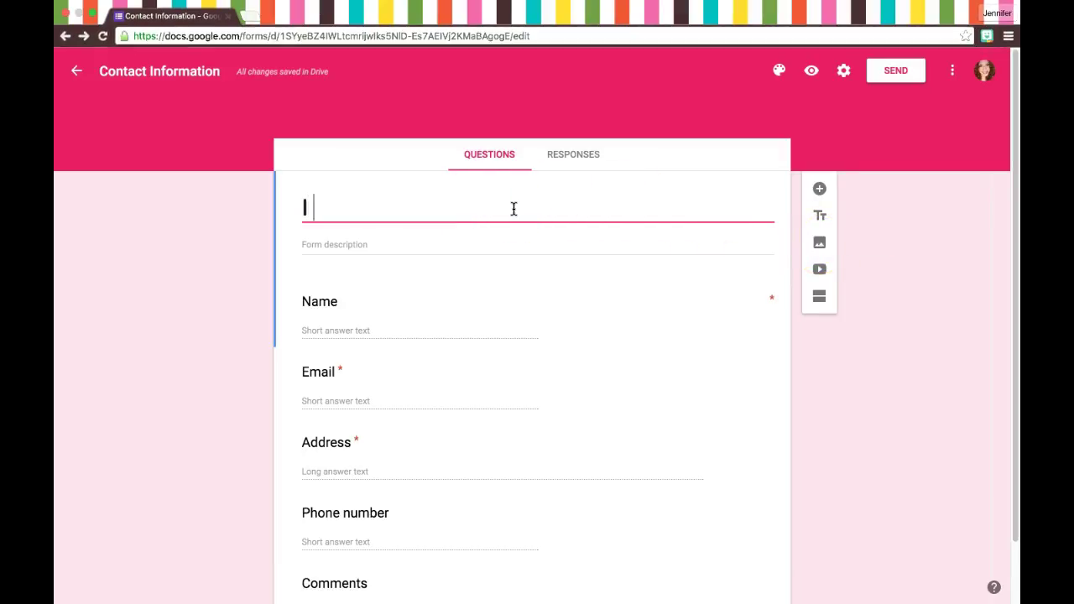
pyautogui.write(' a')
pyautogui.press('BackSpace')
pyautogui.press('BackSpace')
pyautogui.press('BackSpace')
pyautogui.write('Pamper me')
pyautogui.press('BackSpace')
pyautogui.press('BackSpace')
pyautogui.write('Me!')
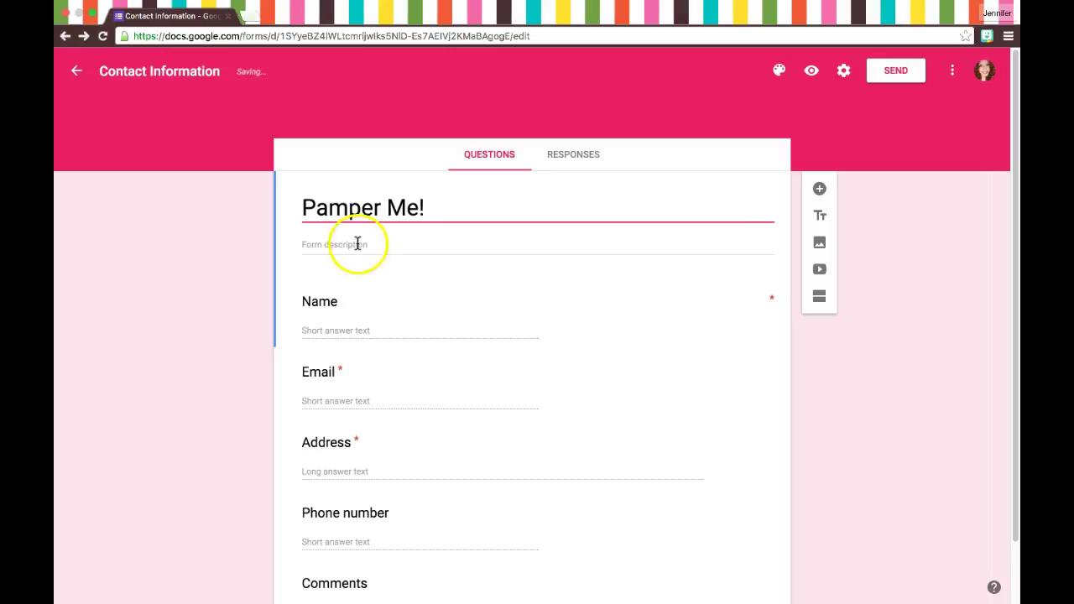
pyautogui.click(357, 243)
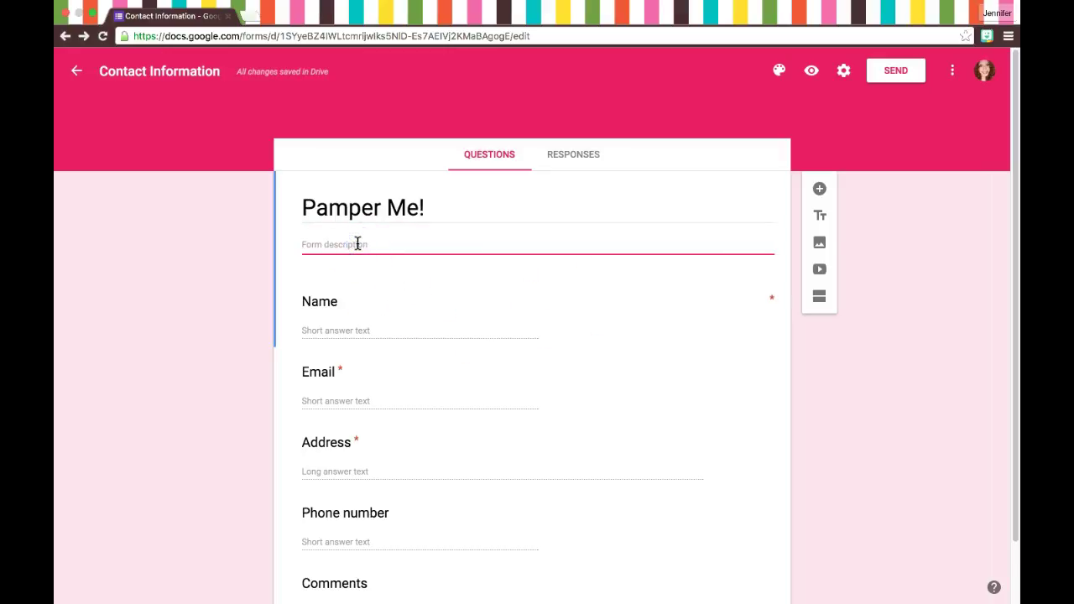
pyautogui.write('Please fill ')
pyautogui.write('out the following information and I will')
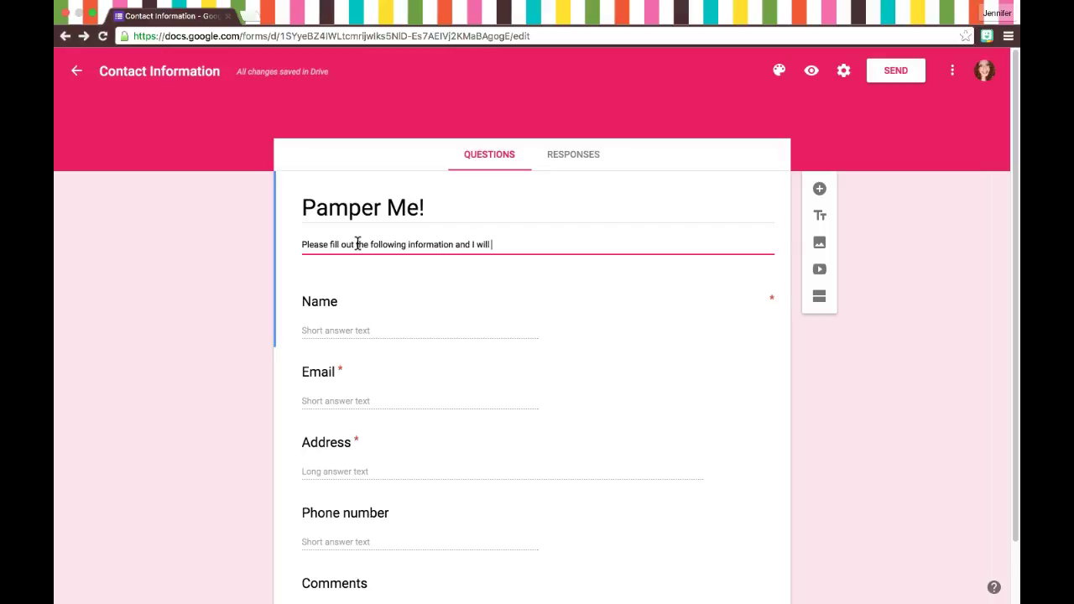
pyautogui.write('get samples to you ASAP!')
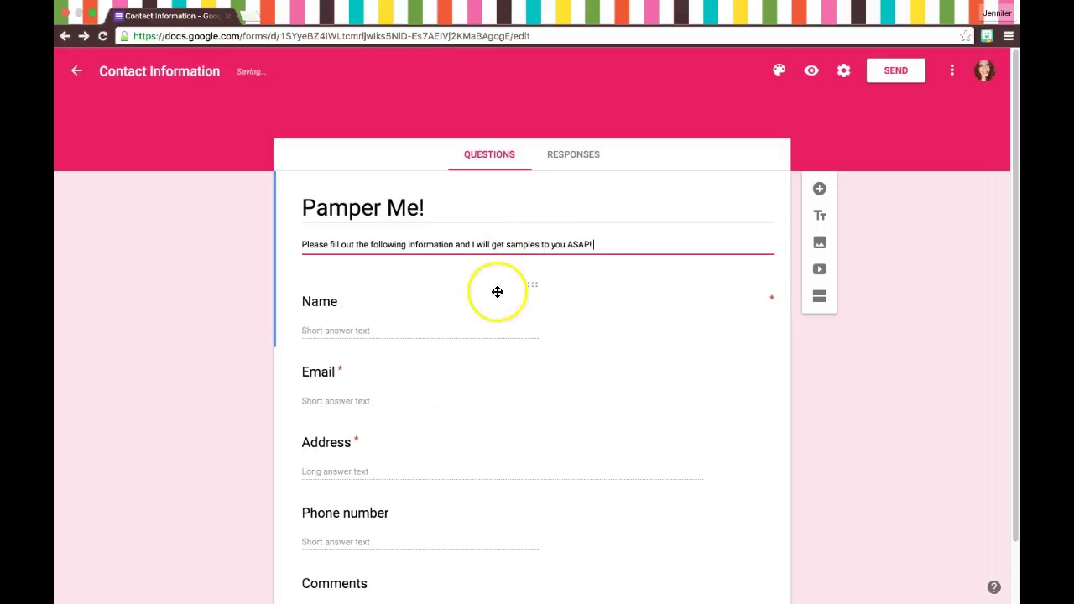
# Open the Name question and look through its answer-type choices.
pyautogui.click(375, 310)
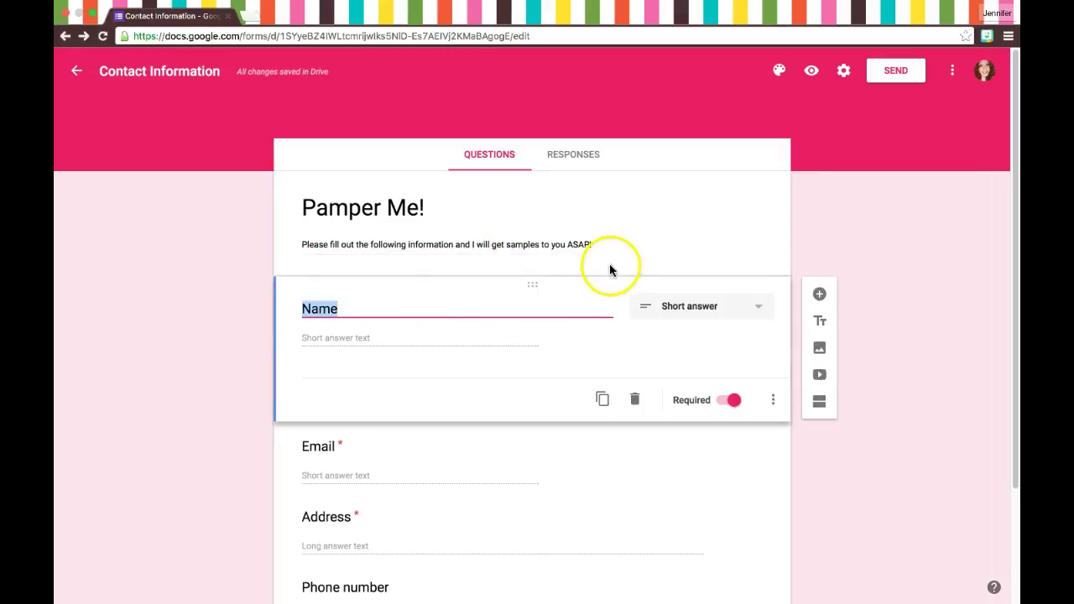
pyautogui.click(620, 206)
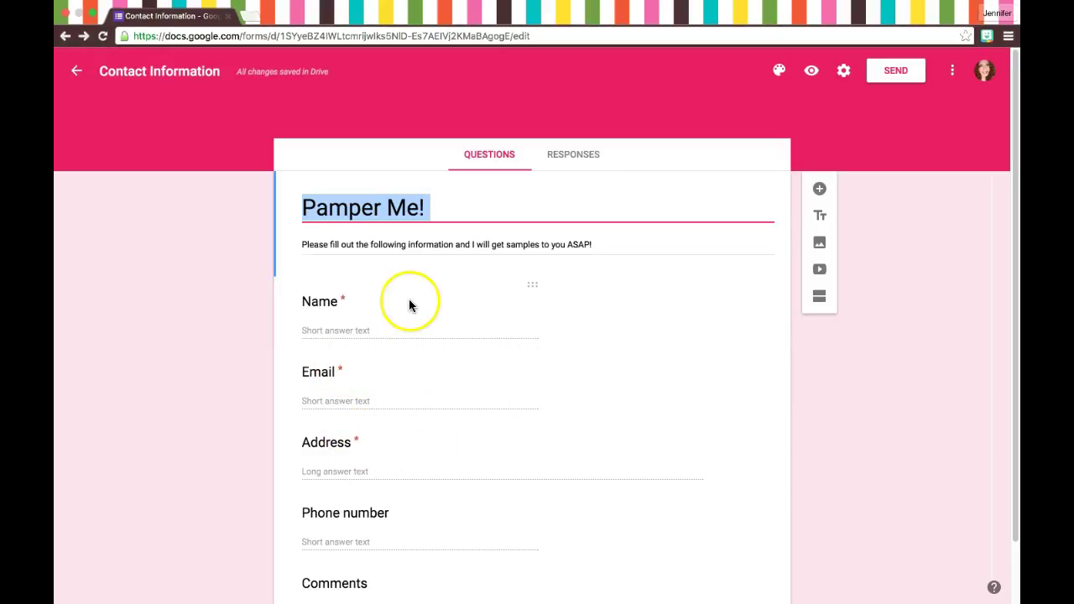
pyautogui.click(489, 319)
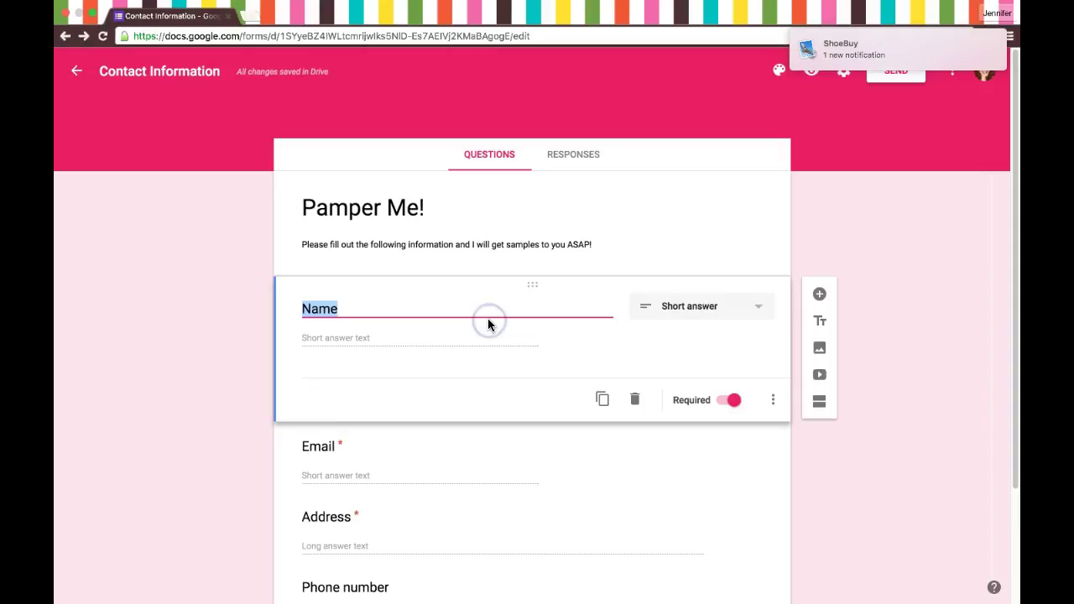
pyautogui.click(760, 314)
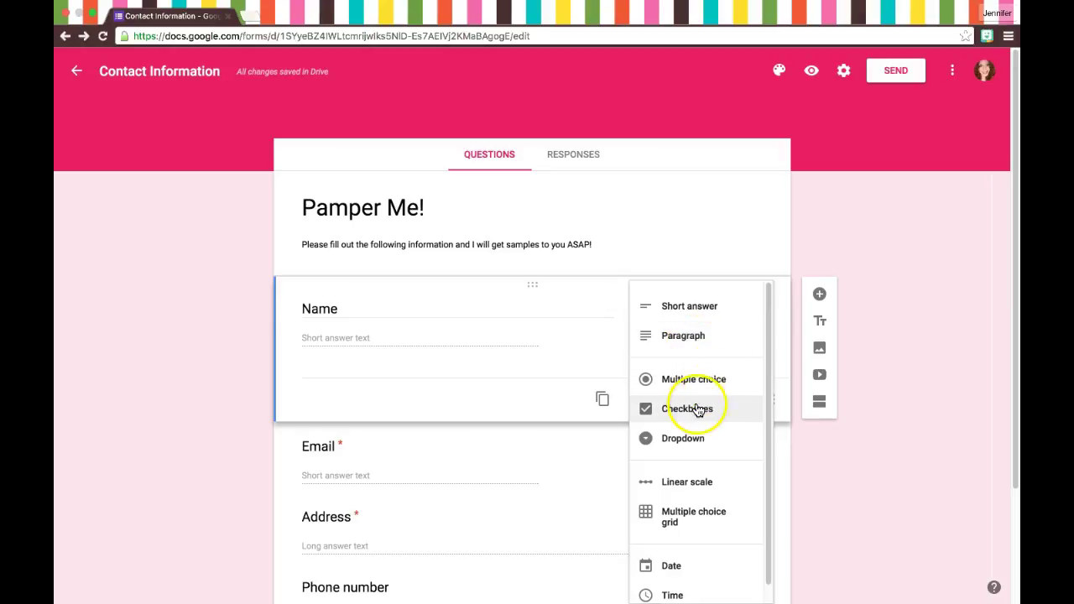
pyautogui.scroll(-2, 700, 448)
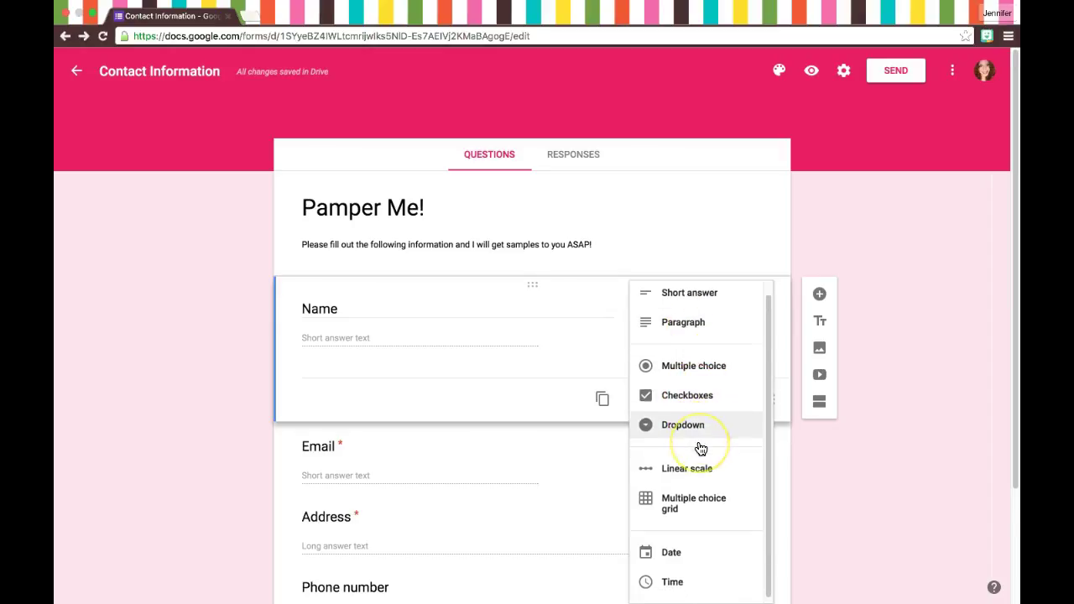
pyautogui.scroll(2, 700, 448)
pyautogui.click(709, 265)
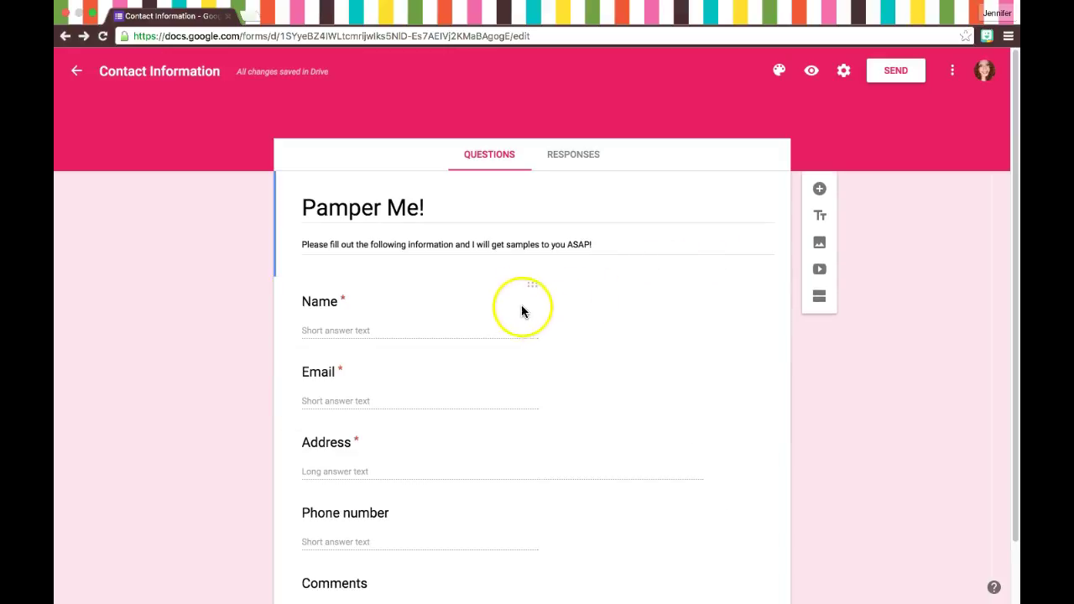
# Toggle the Name question's Required switch, leaving Name marked required.
pyautogui.click(534, 283)
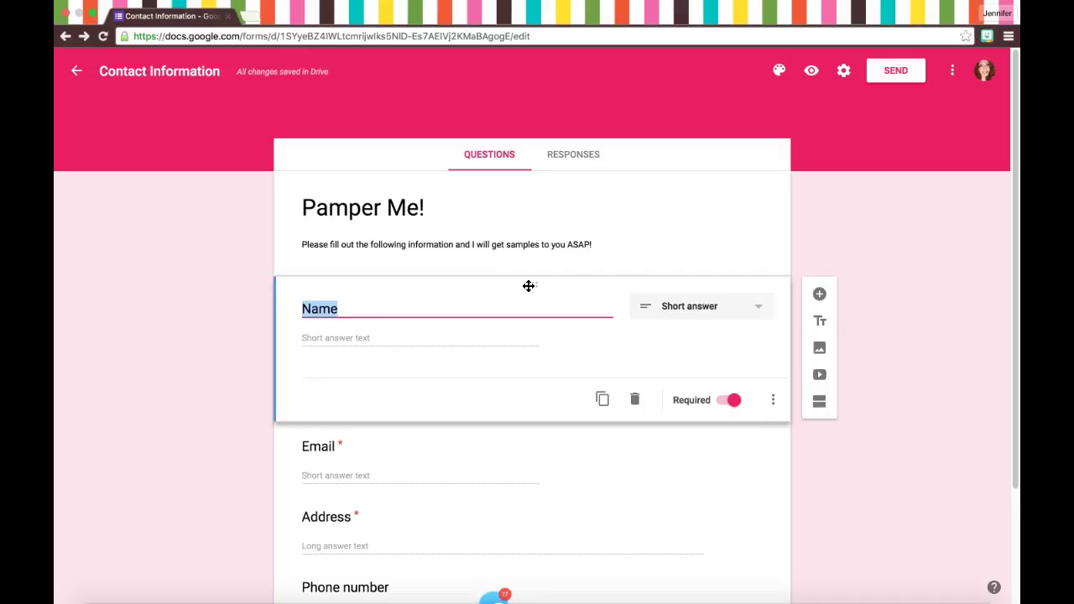
pyautogui.click(767, 309)
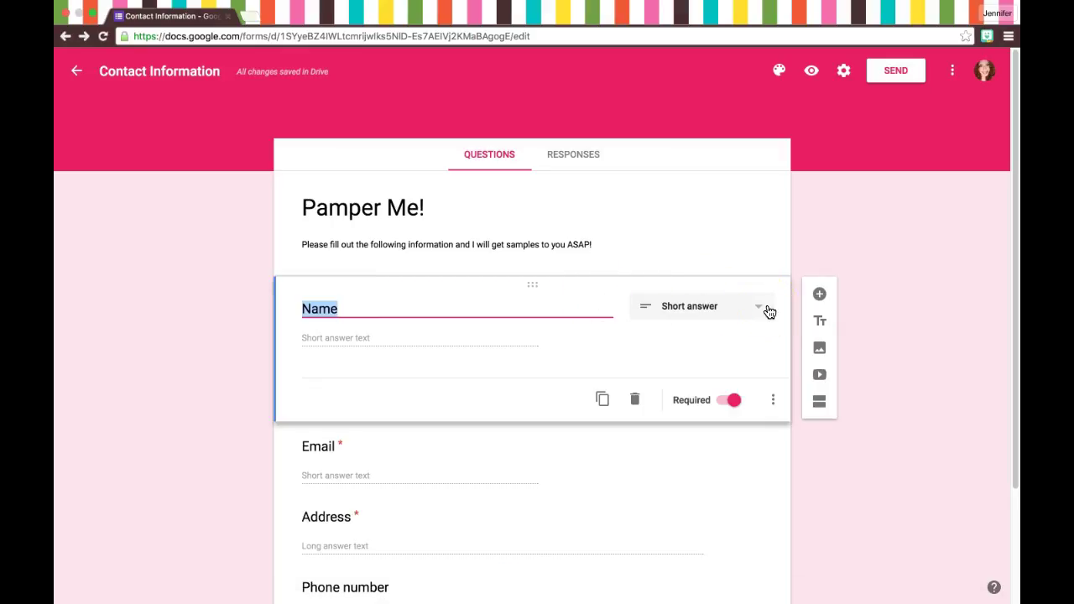
pyautogui.click(755, 317)
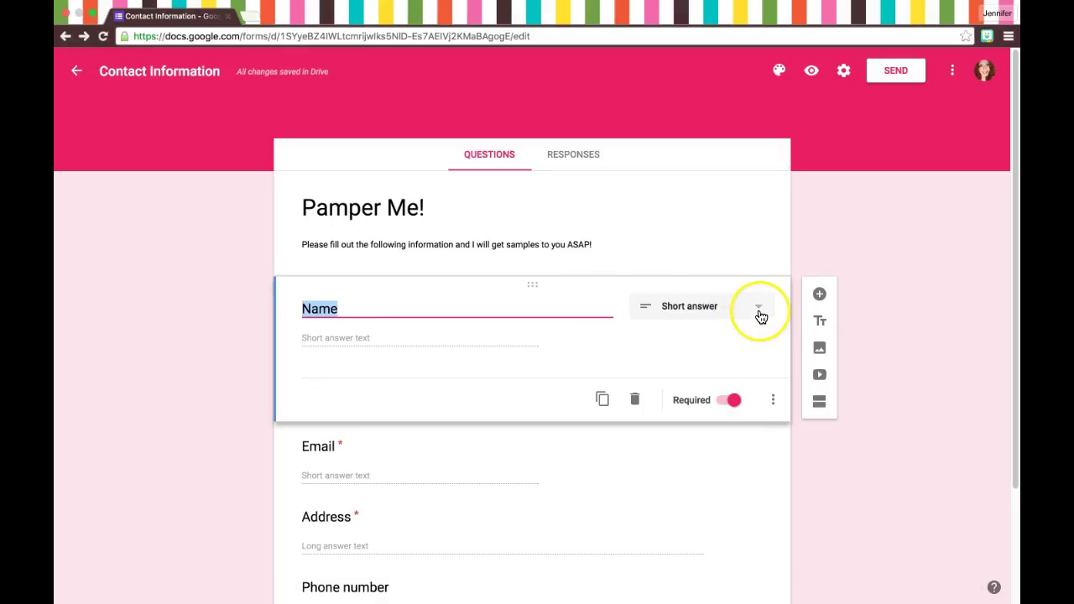
pyautogui.click(733, 403)
pyautogui.click(731, 404)
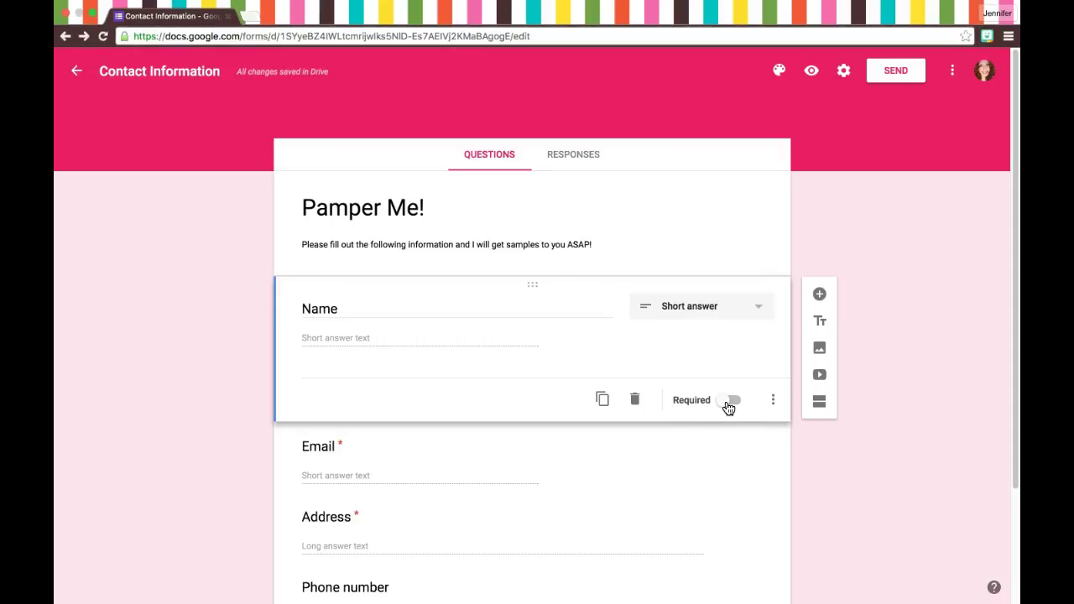
pyautogui.click(729, 405)
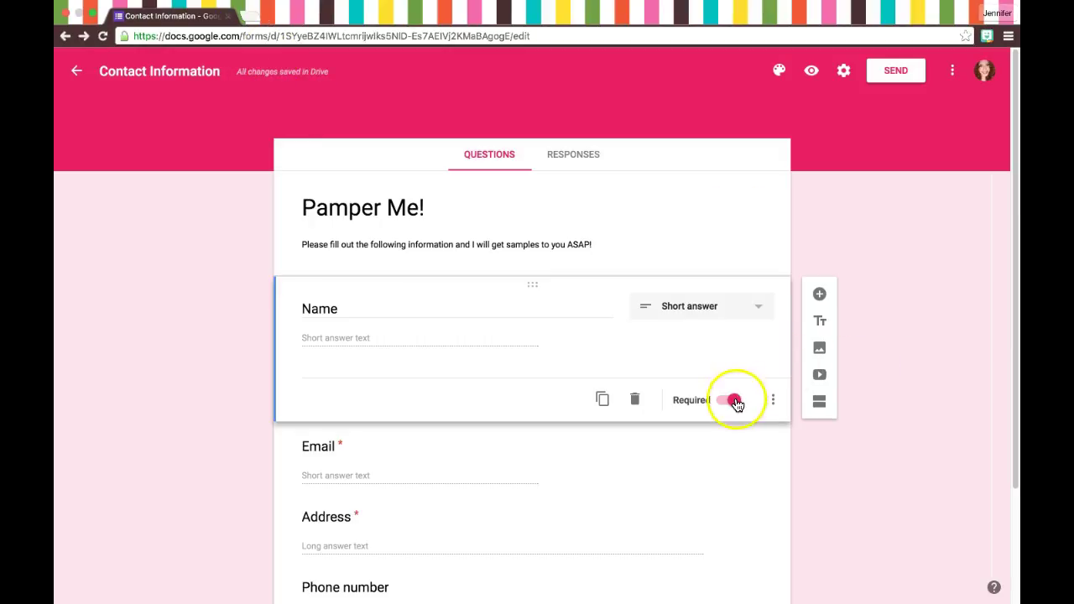
pyautogui.click(734, 400)
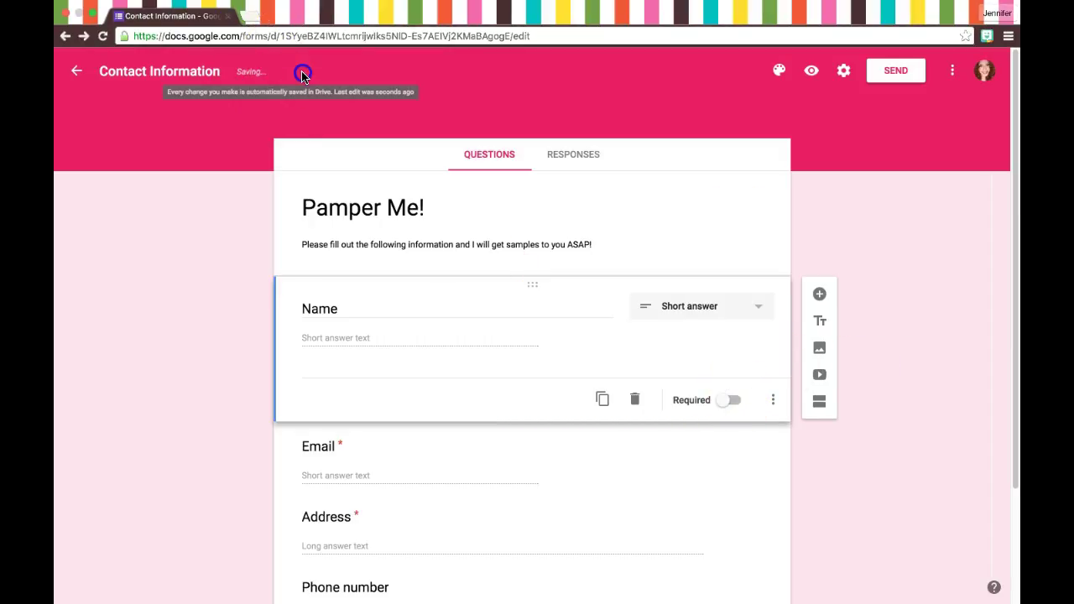
pyautogui.click(729, 403)
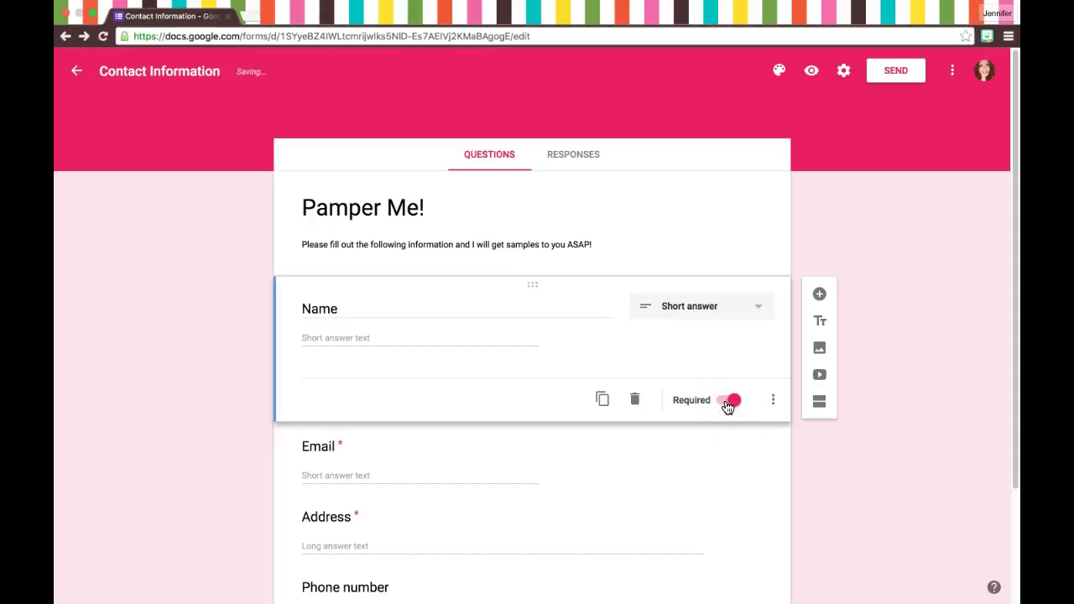
pyautogui.click(727, 429)
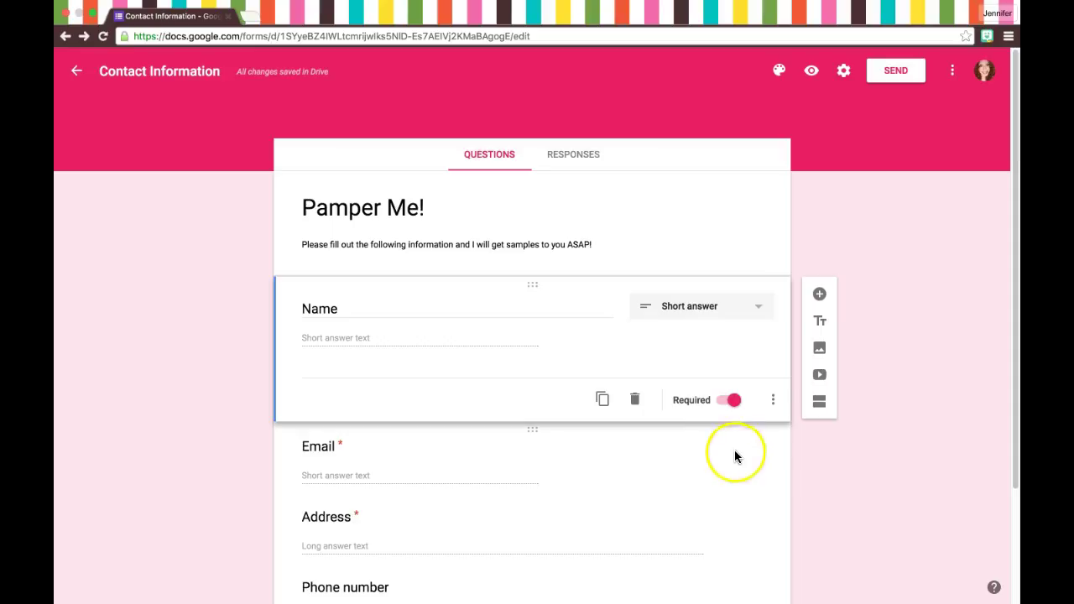
pyautogui.click(733, 463)
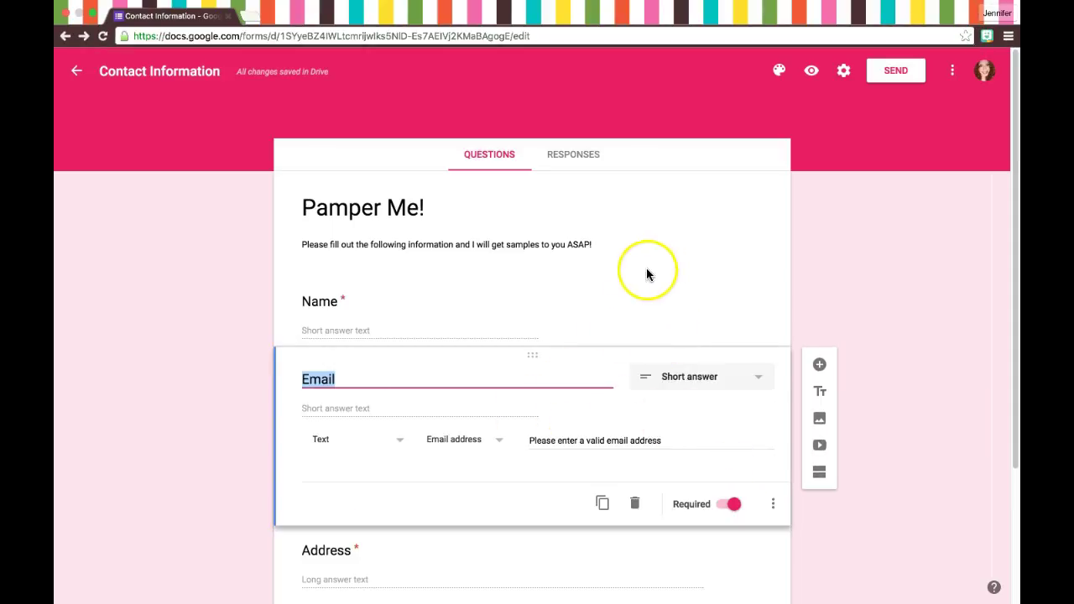
pyautogui.click(453, 290)
pyautogui.click(629, 251)
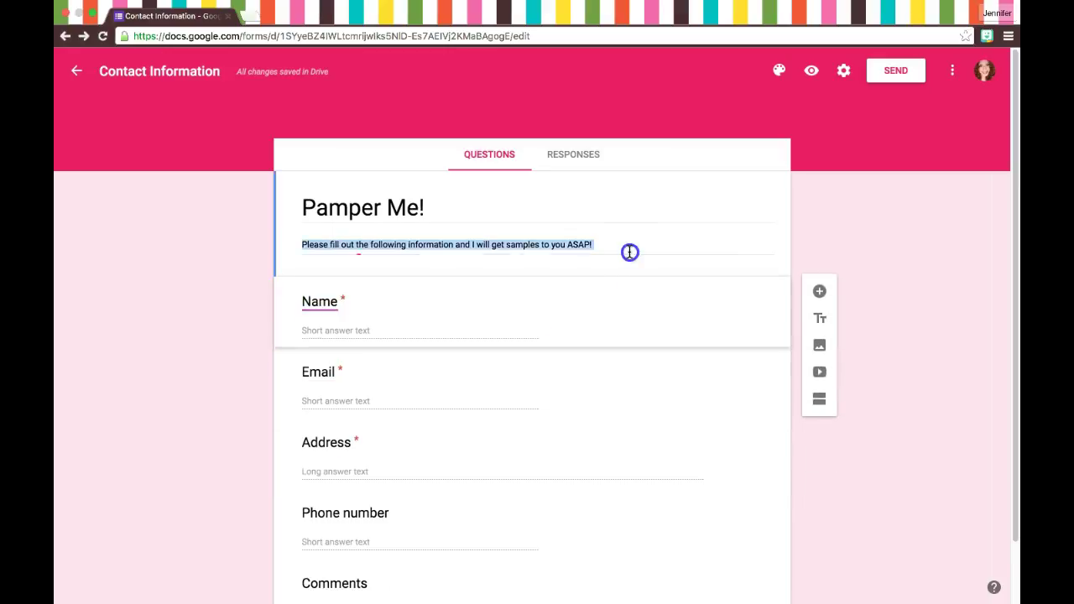
pyautogui.click(445, 361)
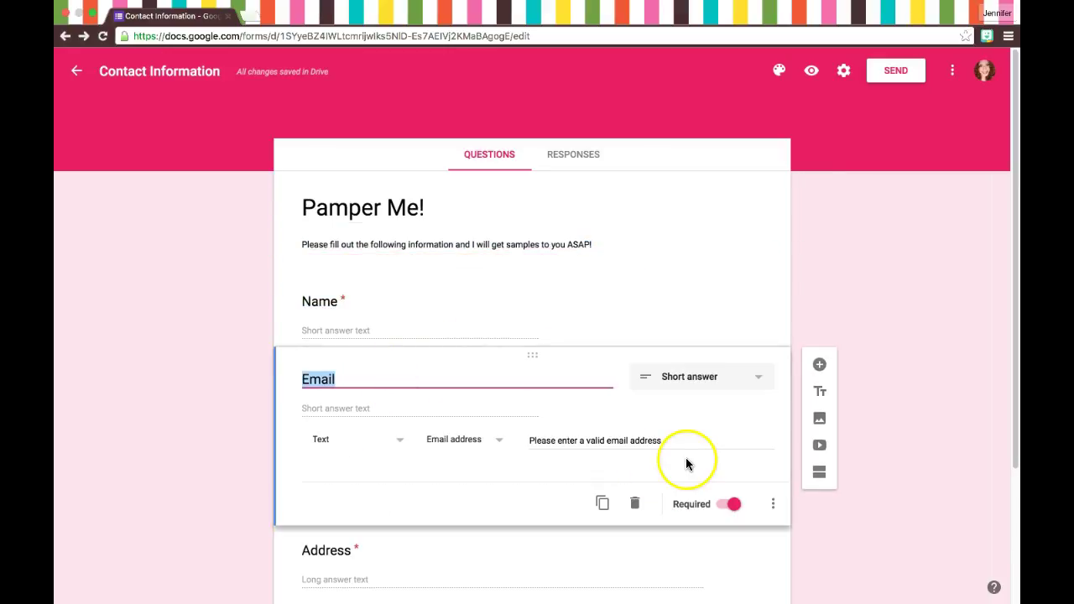
pyautogui.click(560, 439)
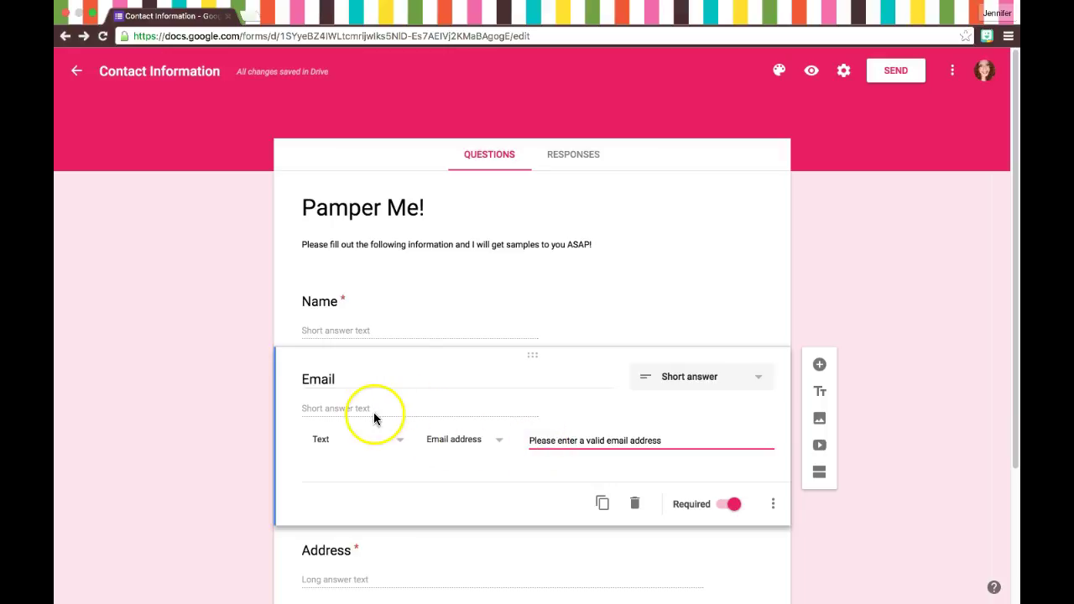
pyautogui.click(772, 504)
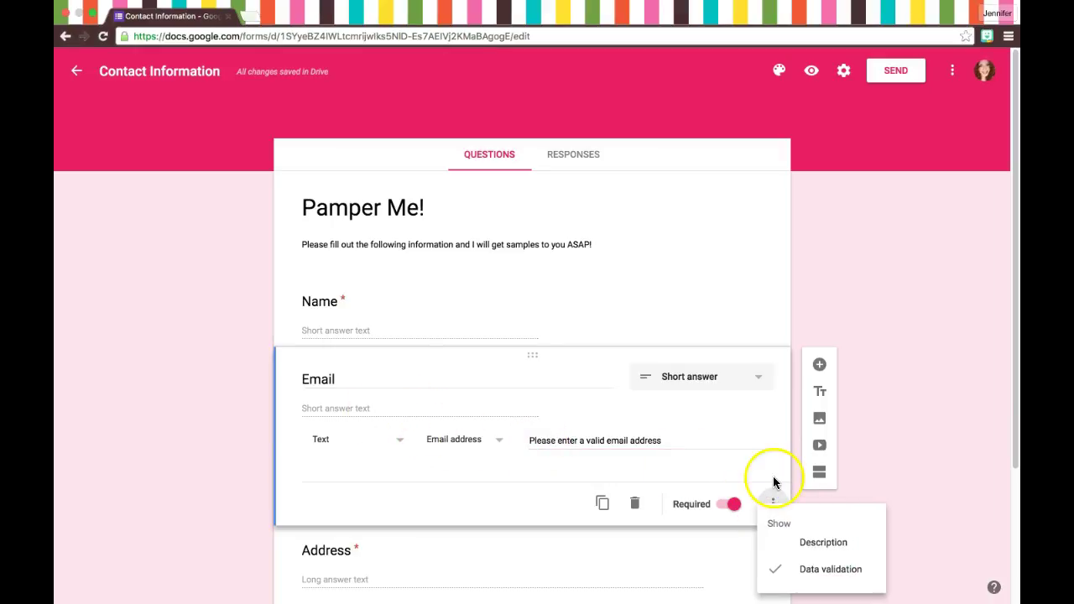
pyautogui.click(773, 482)
pyautogui.click(772, 502)
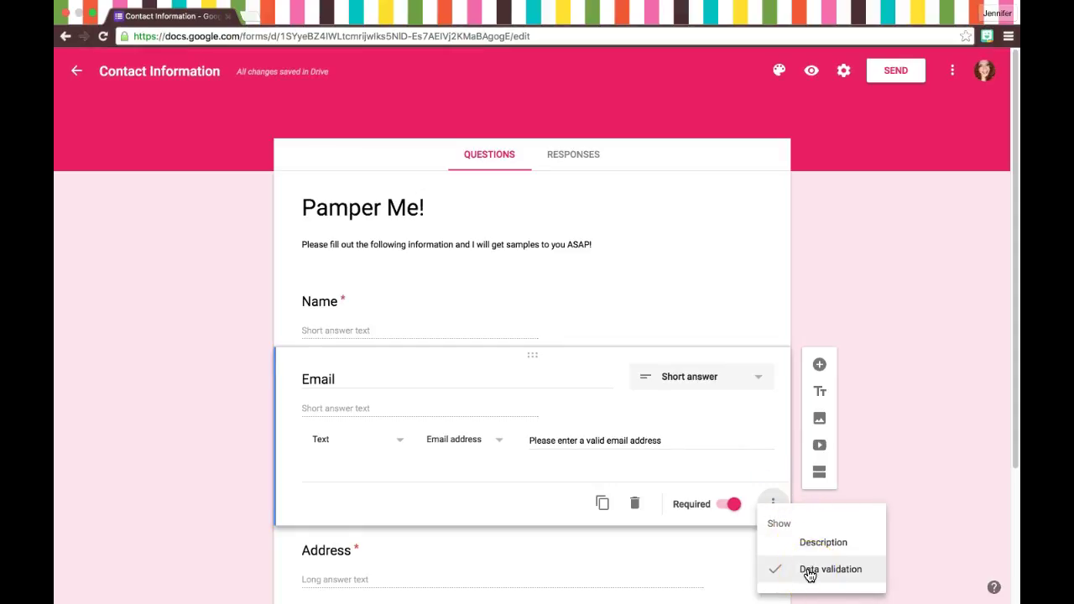
pyautogui.click(811, 542)
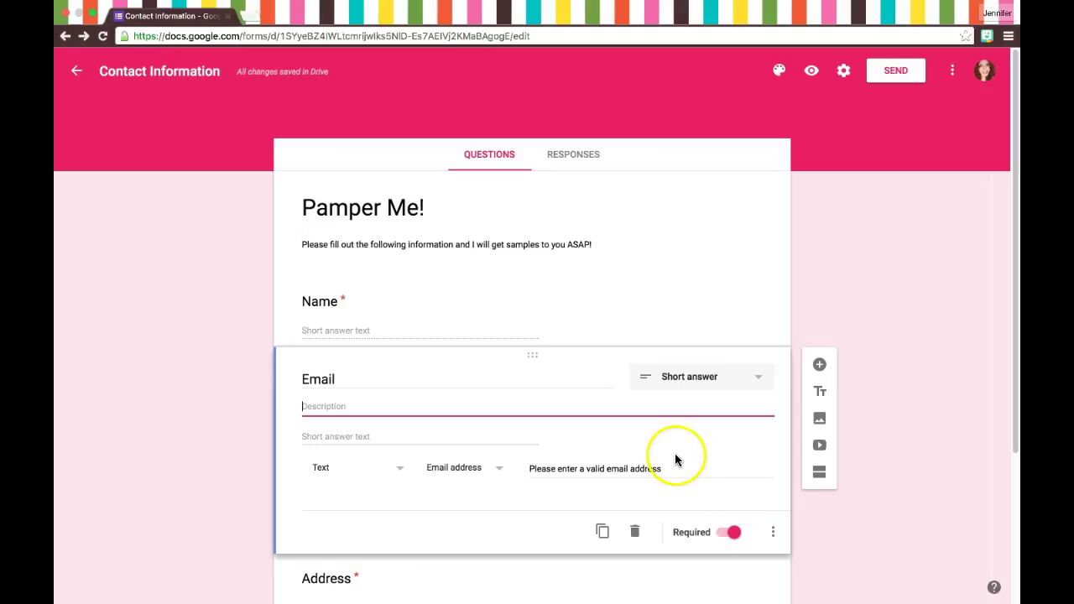
pyautogui.click(773, 532)
pyautogui.click(782, 545)
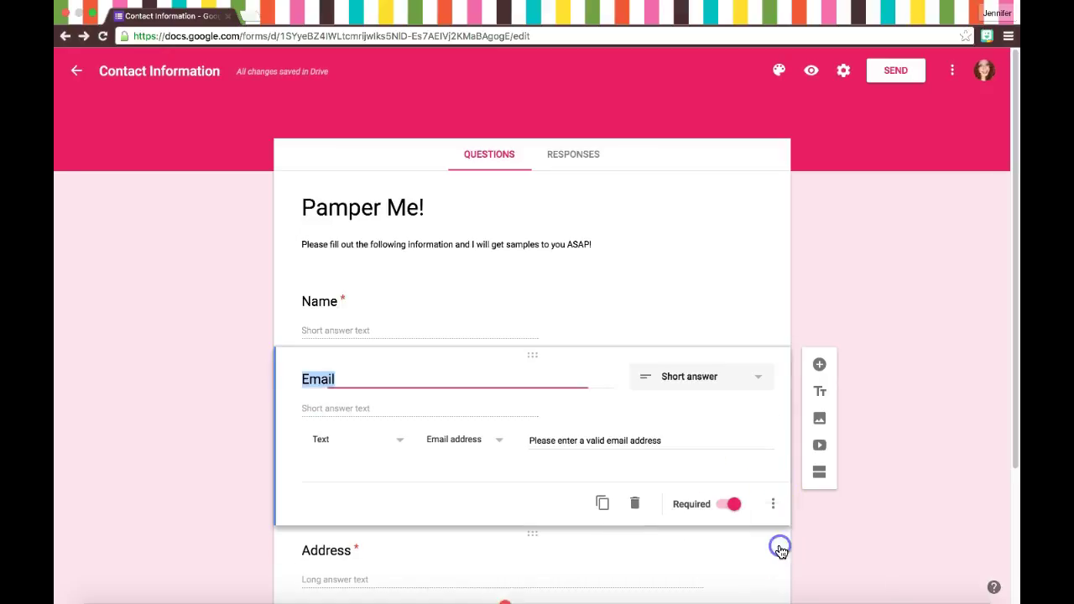
pyautogui.click(773, 503)
pyautogui.click(786, 570)
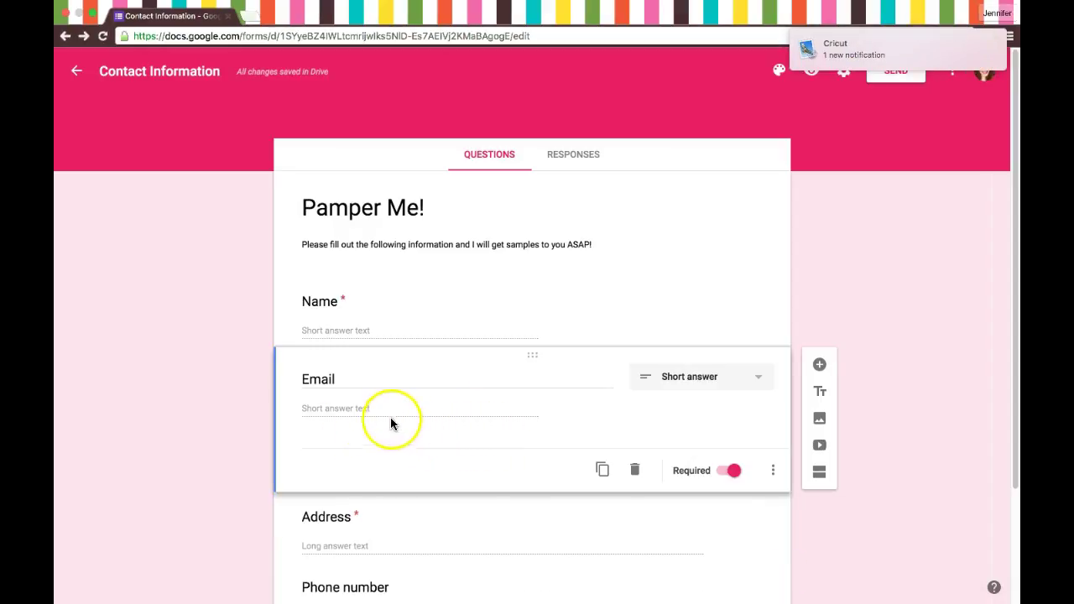
pyautogui.click(773, 471)
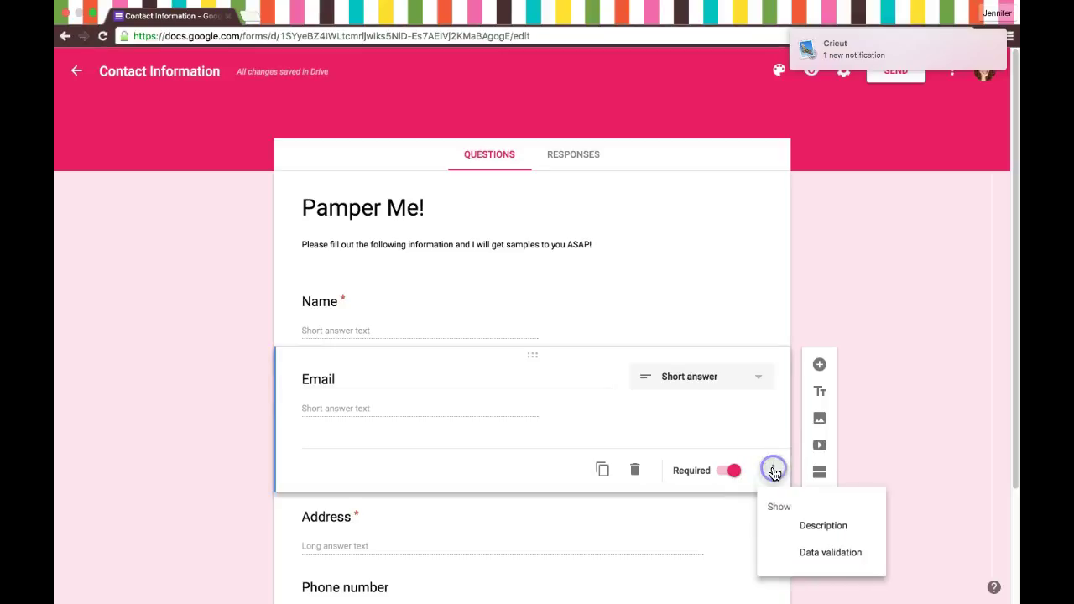
pyautogui.click(815, 554)
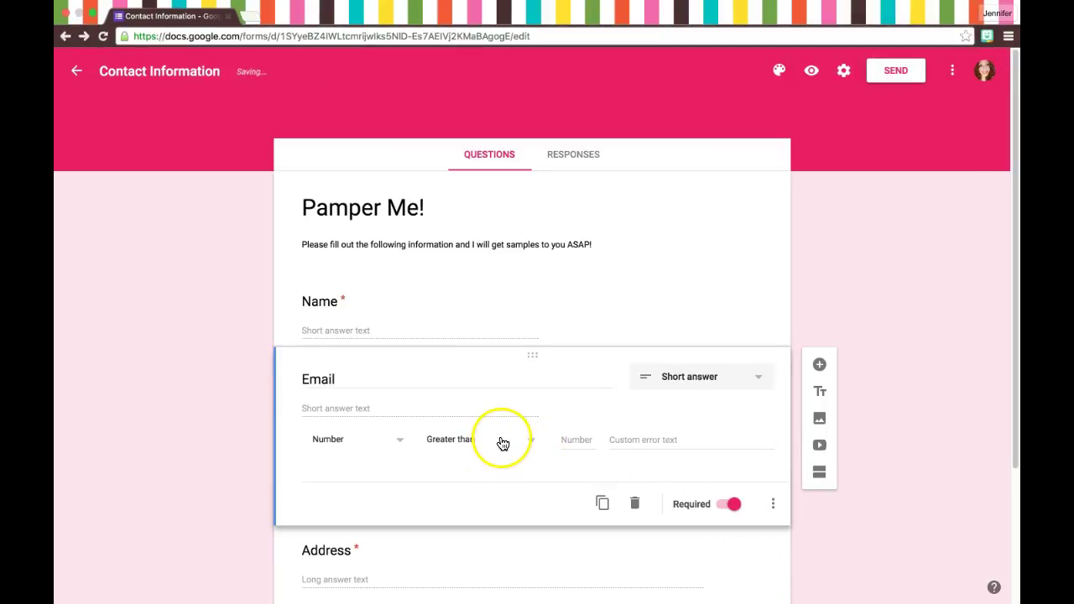
pyautogui.click(384, 445)
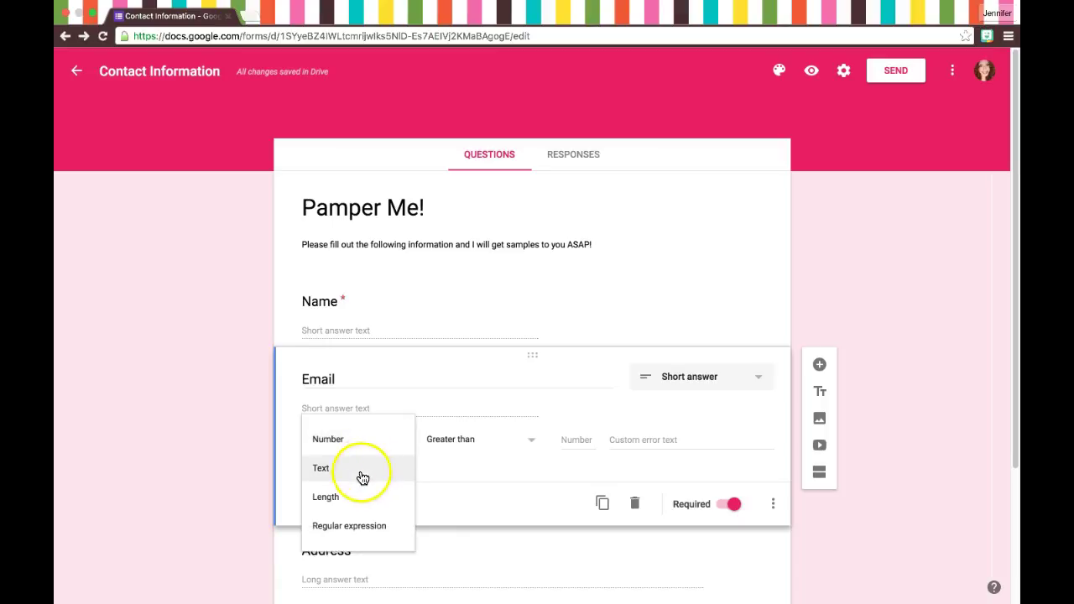
pyautogui.click(361, 472)
pyautogui.click(493, 440)
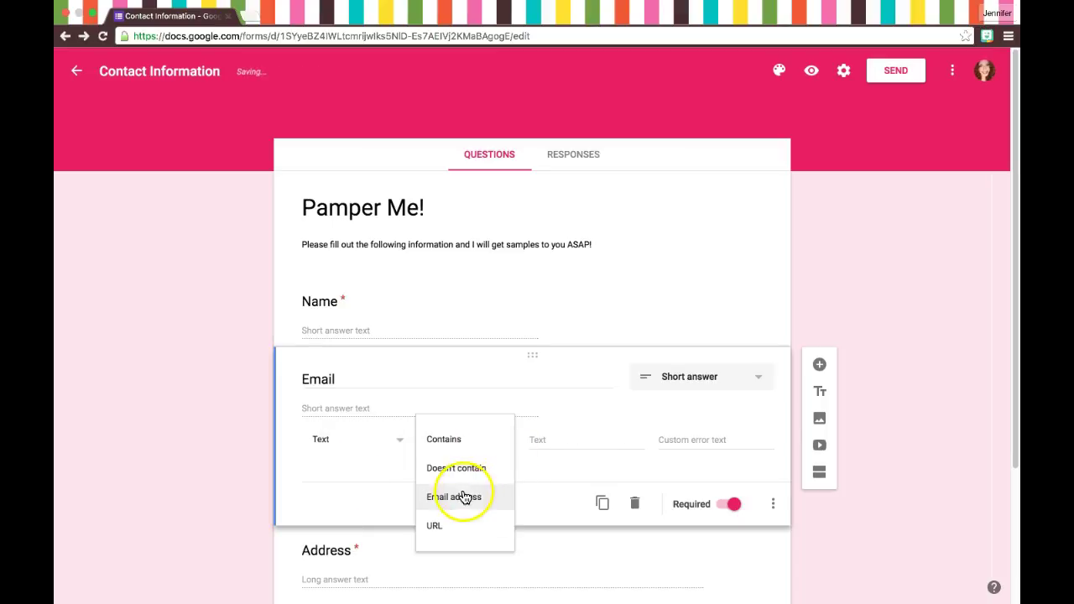
pyautogui.click(464, 495)
pyautogui.click(581, 440)
pyautogui.write('Please enter a valid email address')
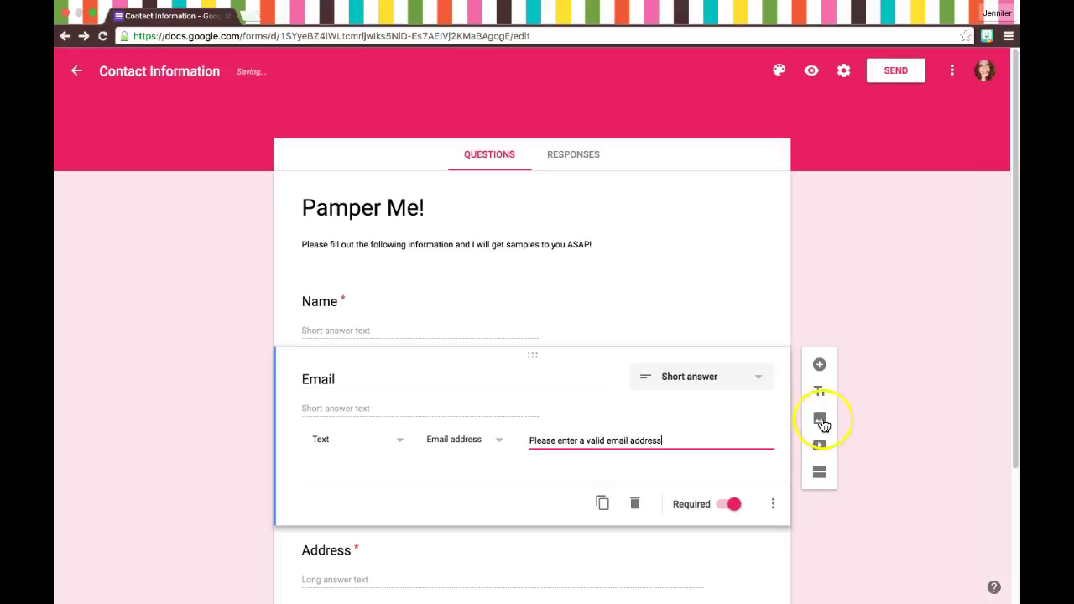
pyautogui.click(625, 278)
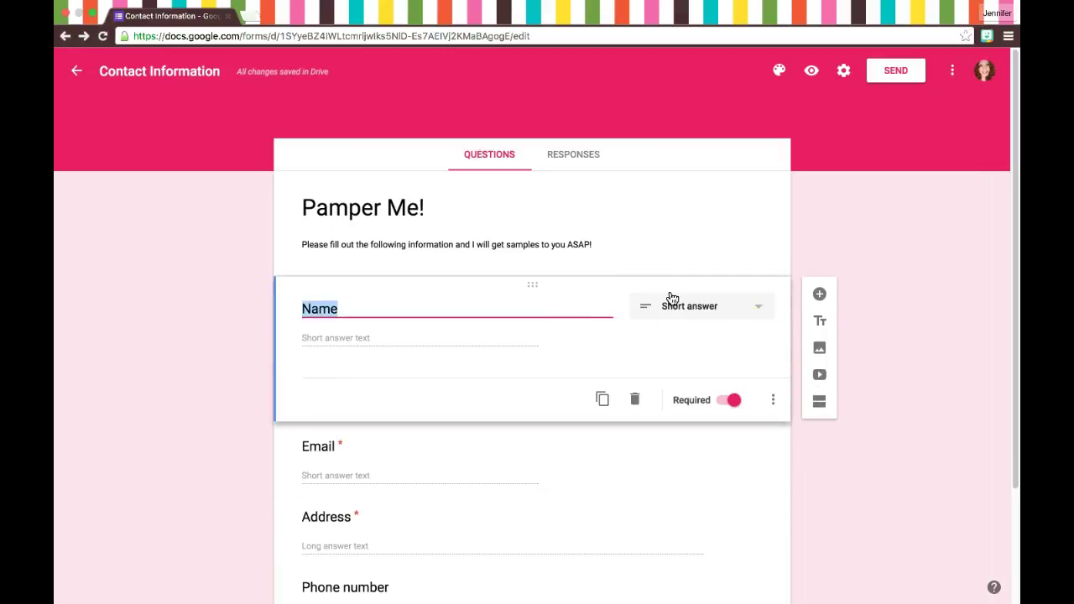
pyautogui.click(902, 387)
pyautogui.scroll(-3, 684, 467)
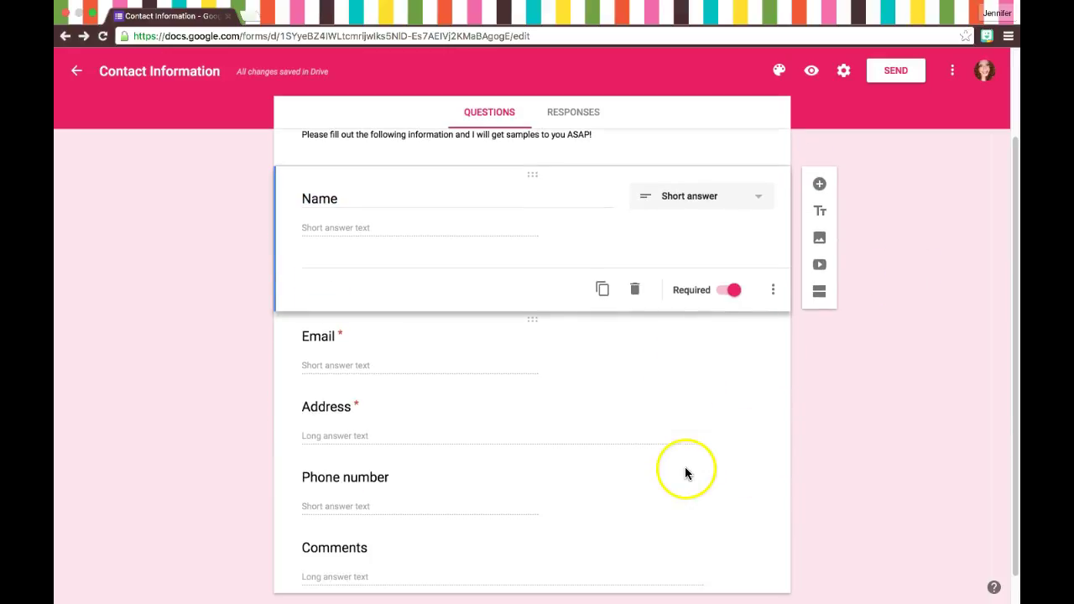
pyautogui.click(434, 420)
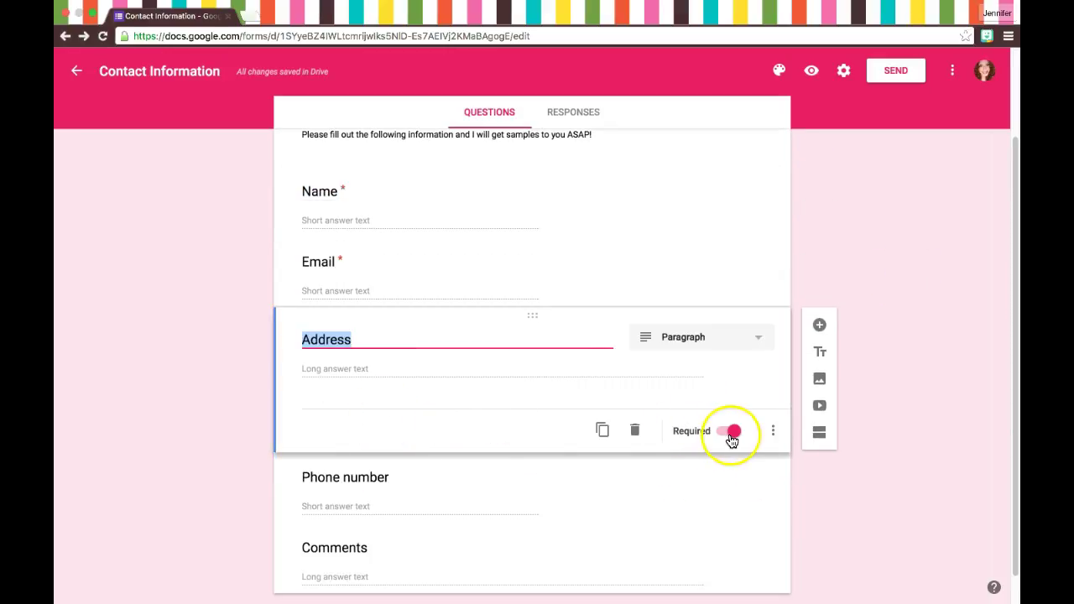
pyautogui.click(776, 433)
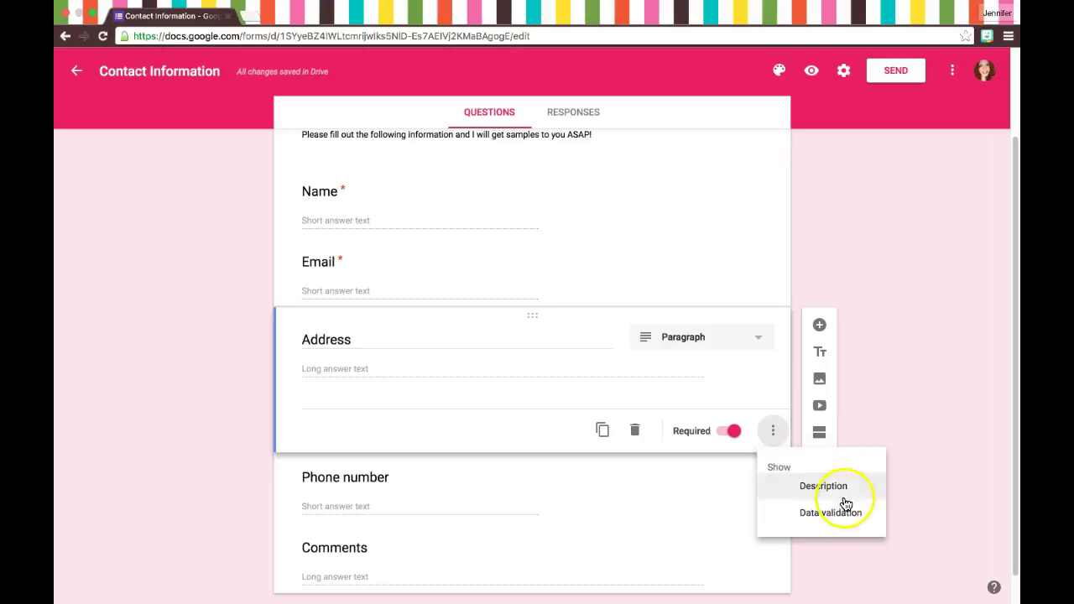
pyautogui.click(683, 483)
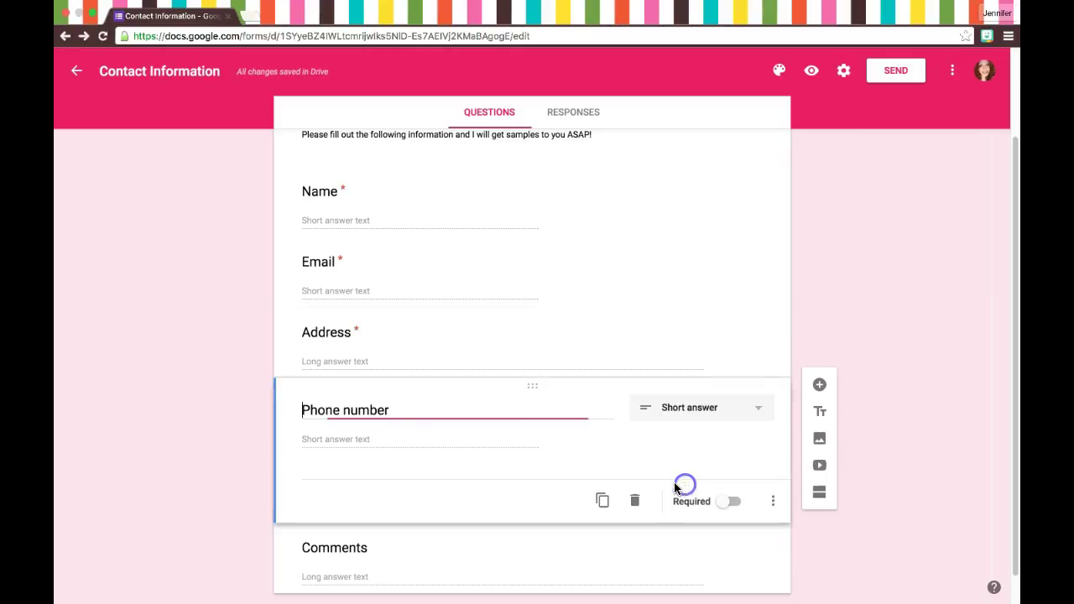
pyautogui.scroll(-1, 883, 290)
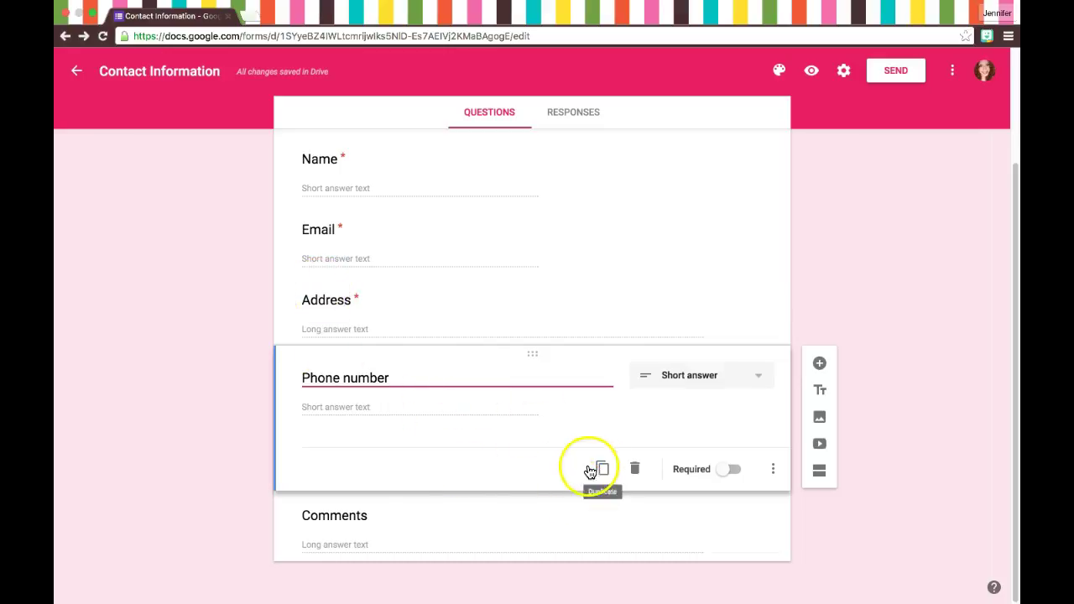
pyautogui.click(369, 526)
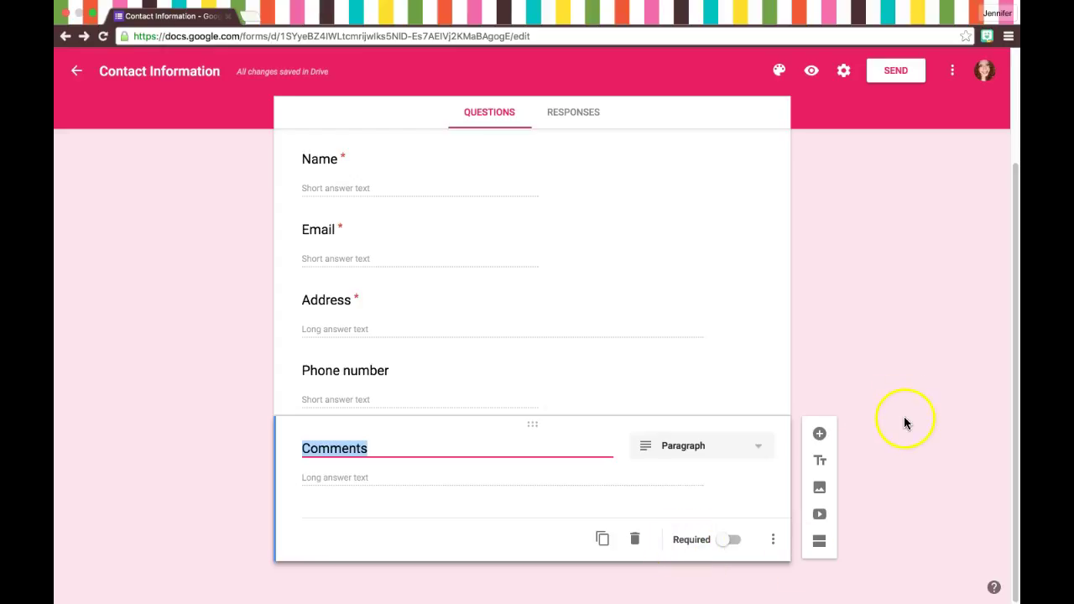
pyautogui.click(456, 377)
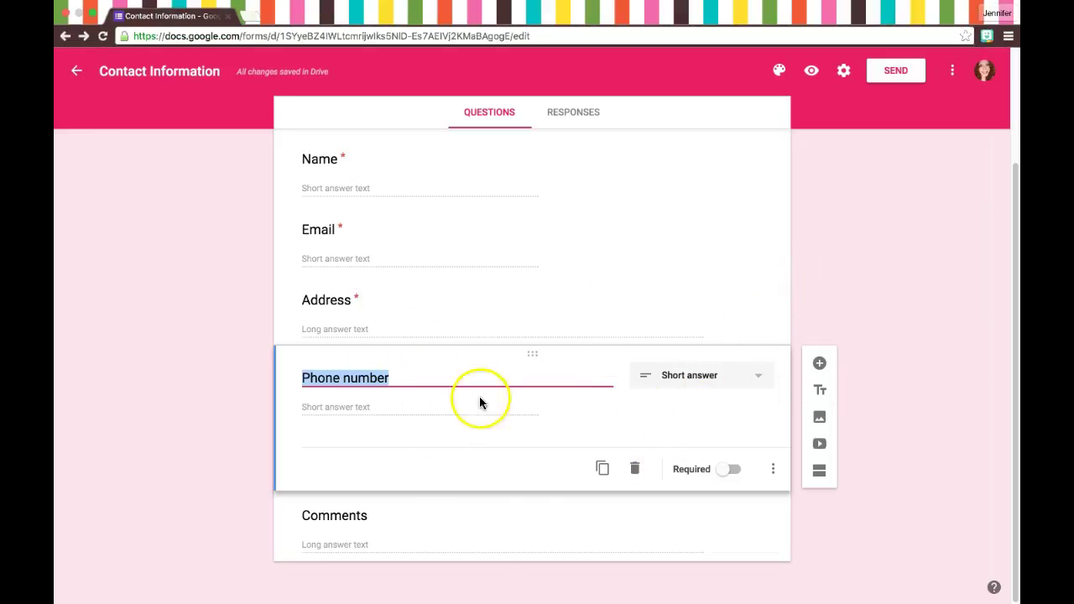
# Duplicate Phone number and retitle the copy 'Birthdate (Month/Day)', leaving Required off.
pyautogui.click(603, 468)
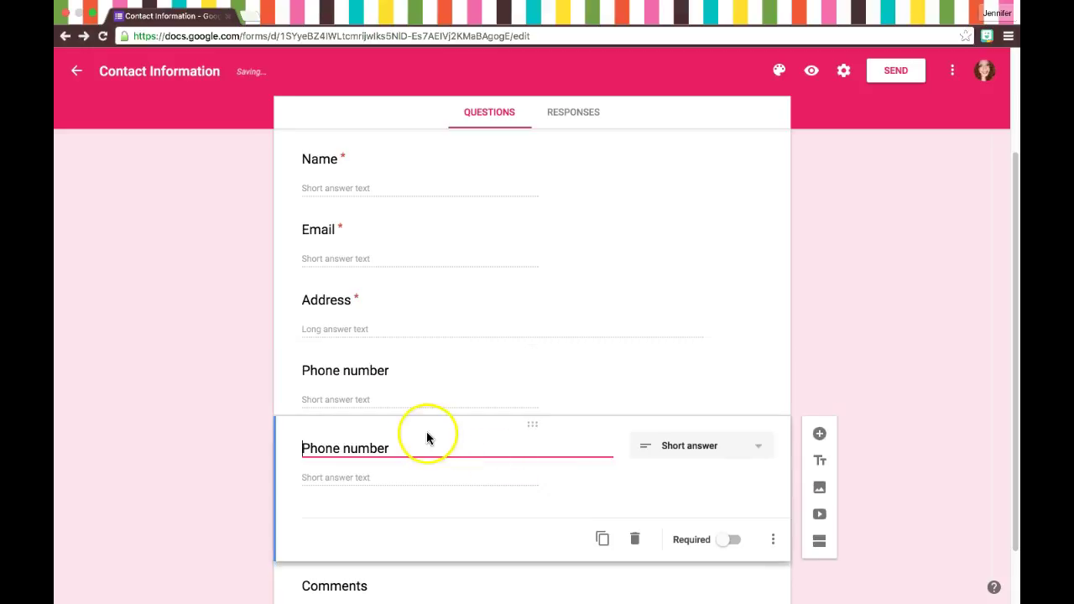
pyautogui.moveTo(400, 448); pyautogui.dragTo(295, 447)
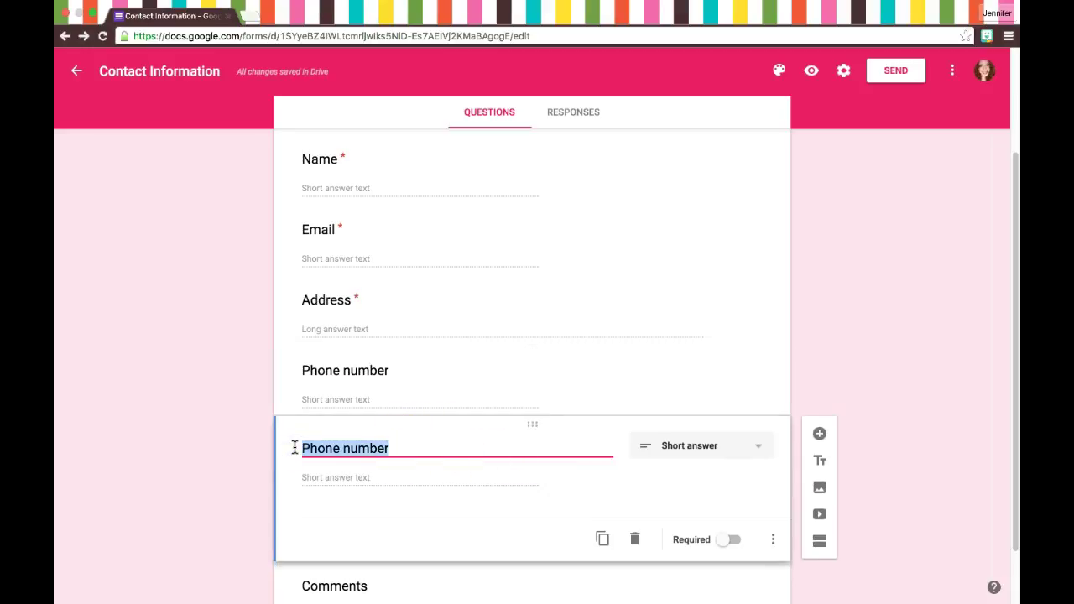
pyautogui.write('Birthdate (Month/Day')
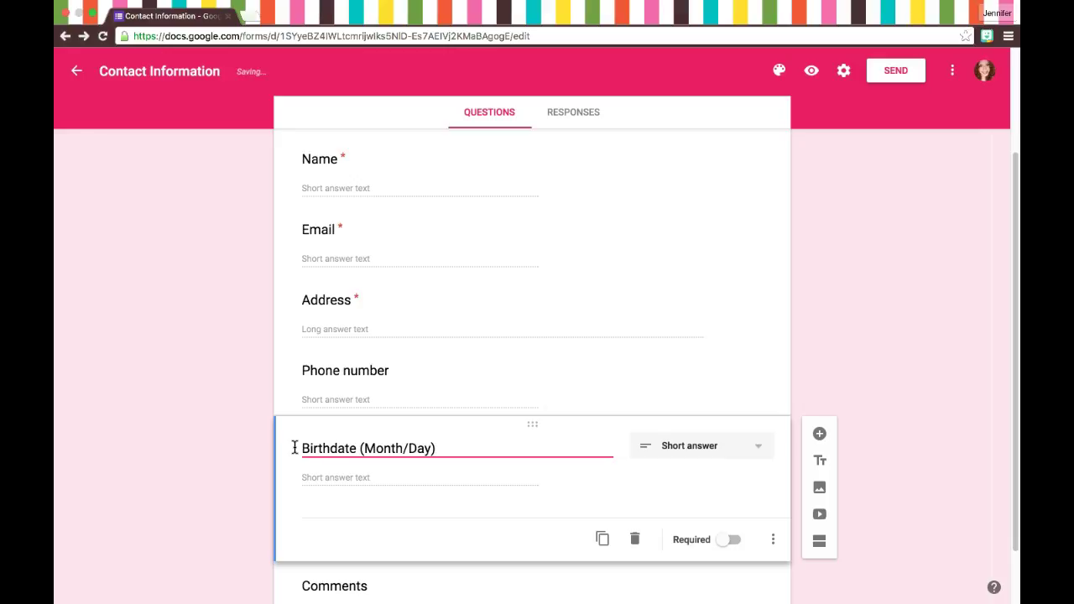
pyautogui.click(410, 489)
pyautogui.click(742, 550)
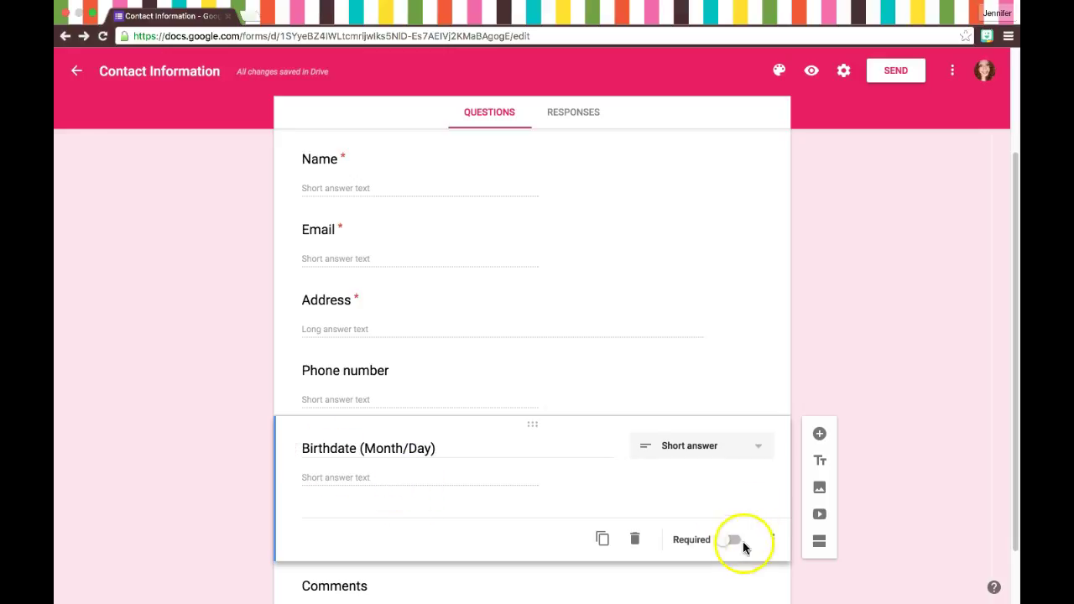
pyautogui.click(769, 541)
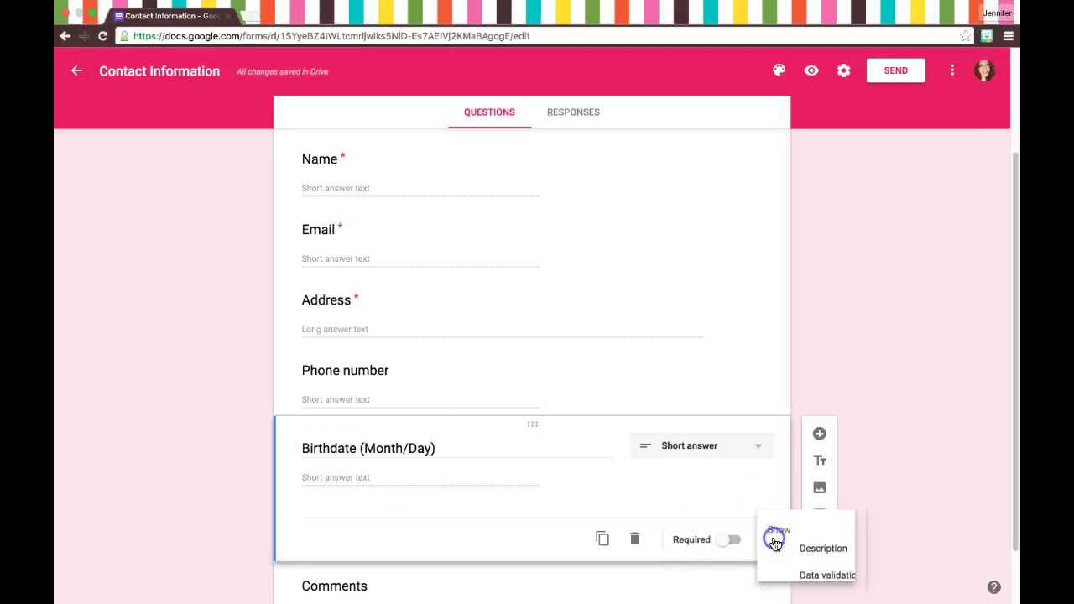
pyautogui.click(619, 404)
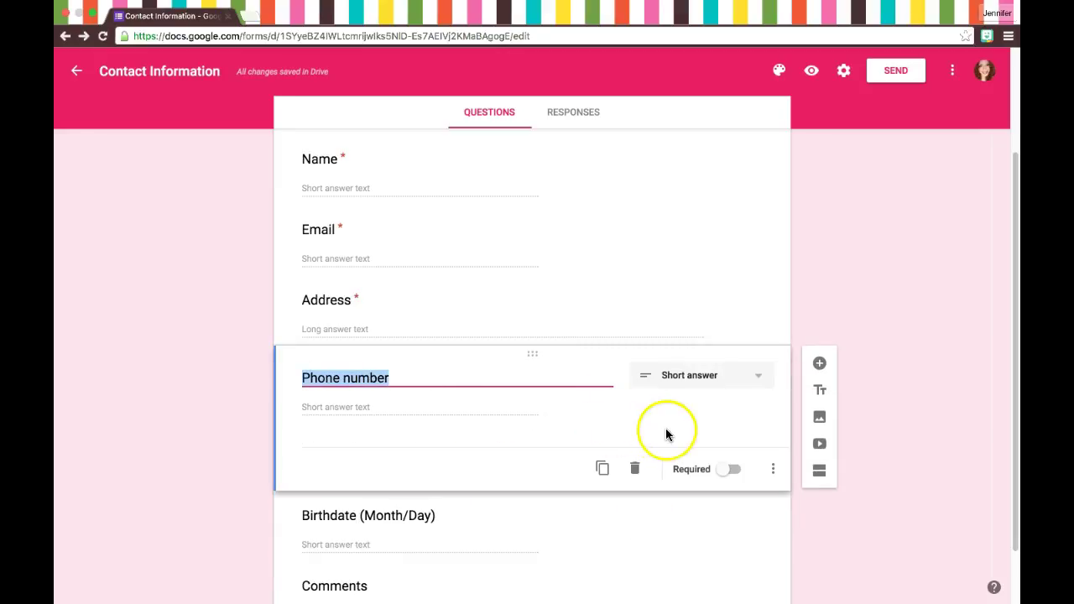
pyautogui.scroll(-1, 693, 473)
pyautogui.click(694, 473)
pyautogui.scroll(3, 707, 460)
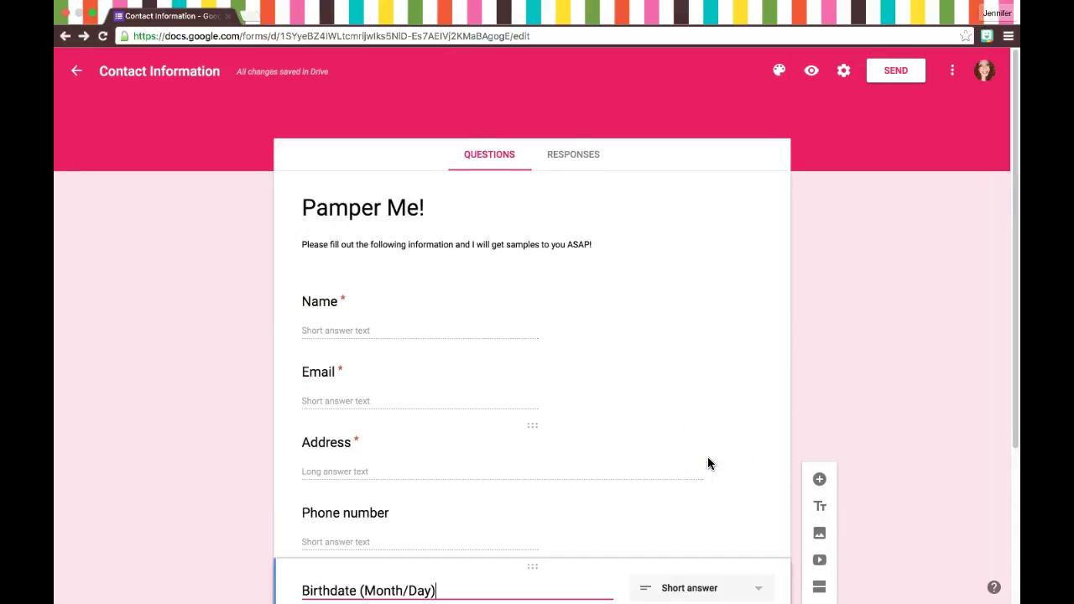
# Start inserting an image below the description, then cancel the file picker.
pyautogui.click(537, 266)
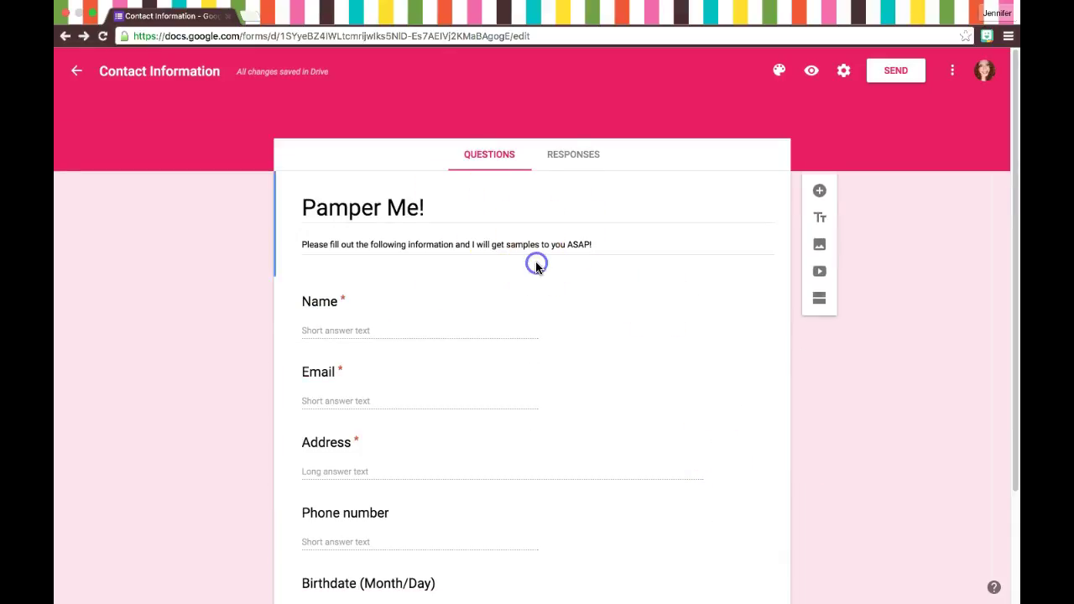
pyautogui.click(820, 251)
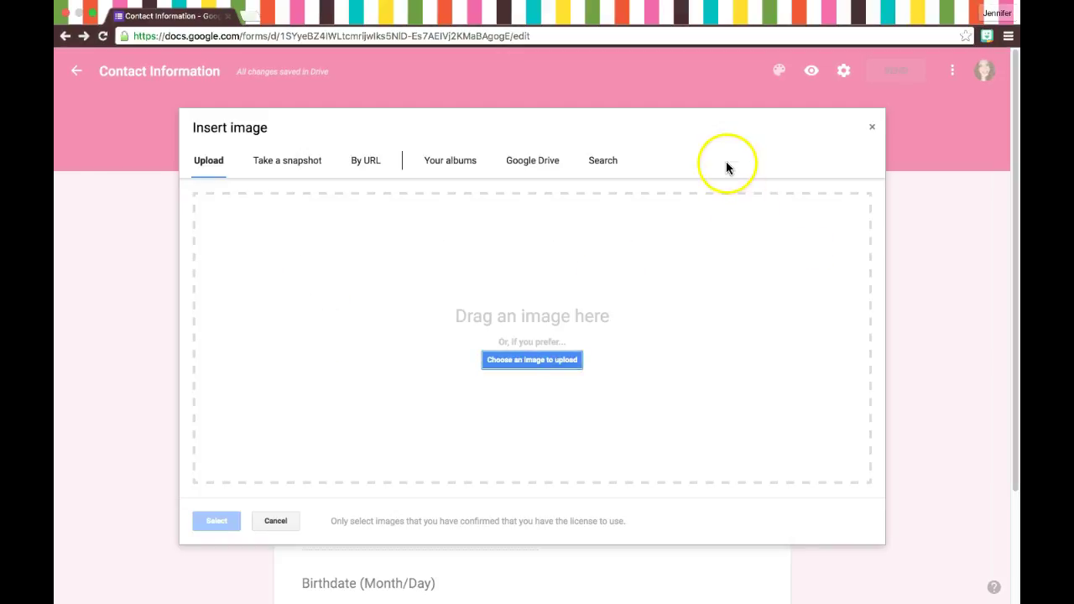
pyautogui.click(514, 360)
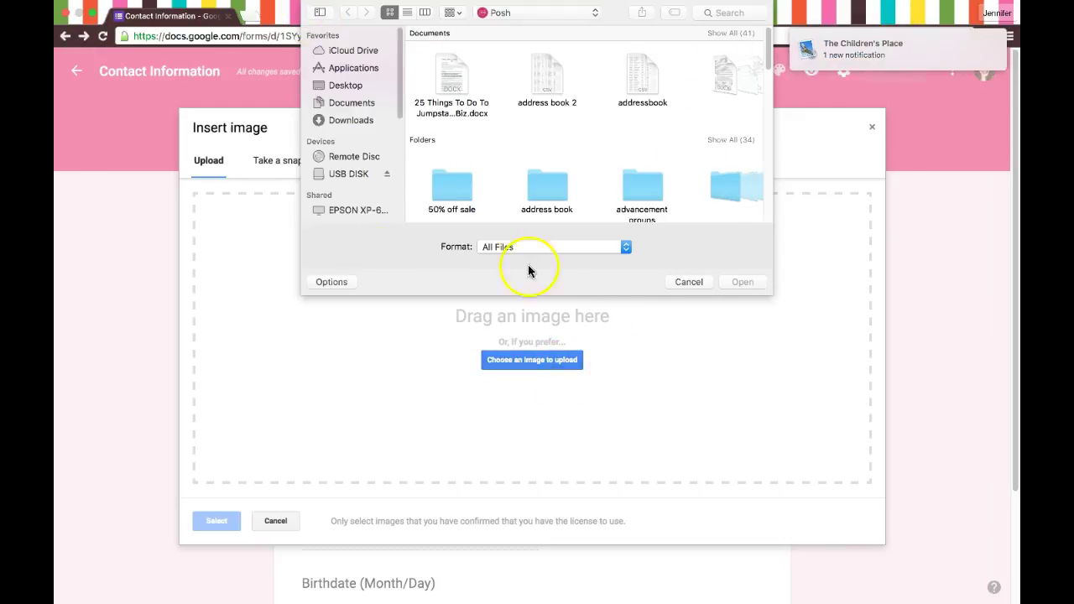
pyautogui.click(689, 282)
pyautogui.click(872, 127)
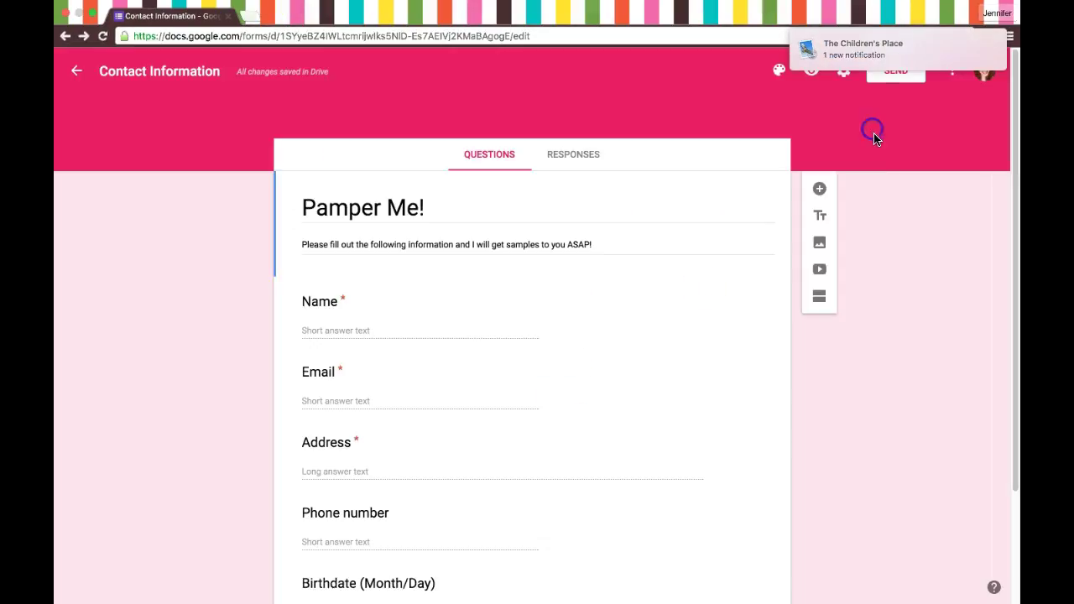
# Upload 'crazy for posh.jpg' as the banner image and centre it.
pyautogui.click(821, 244)
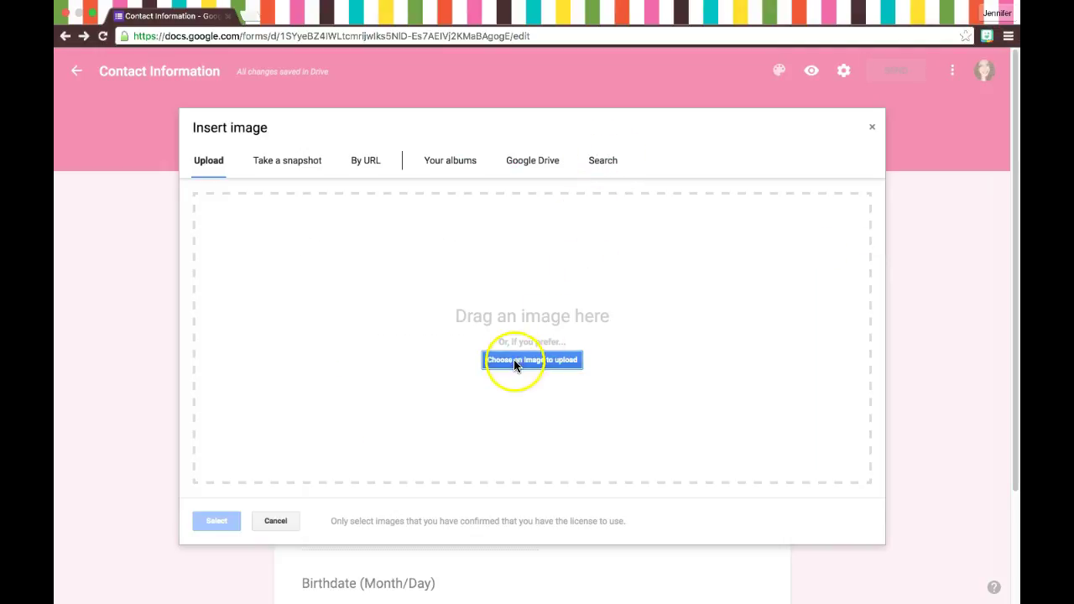
pyautogui.click(514, 363)
pyautogui.click(735, 10)
pyautogui.write('cra')
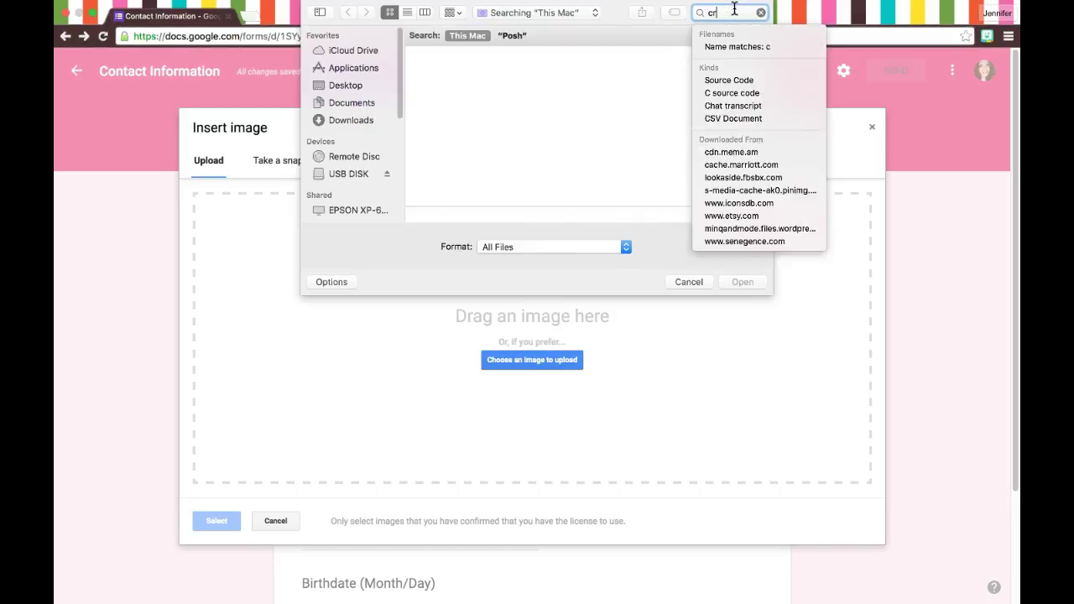
pyautogui.write('zy')
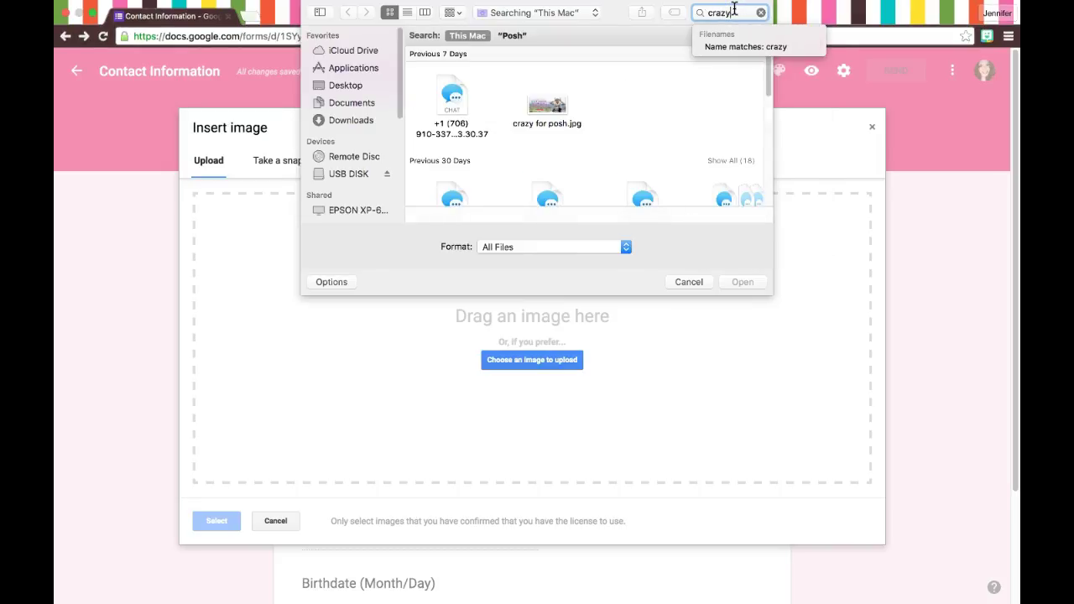
pyautogui.doubleClick(556, 122)
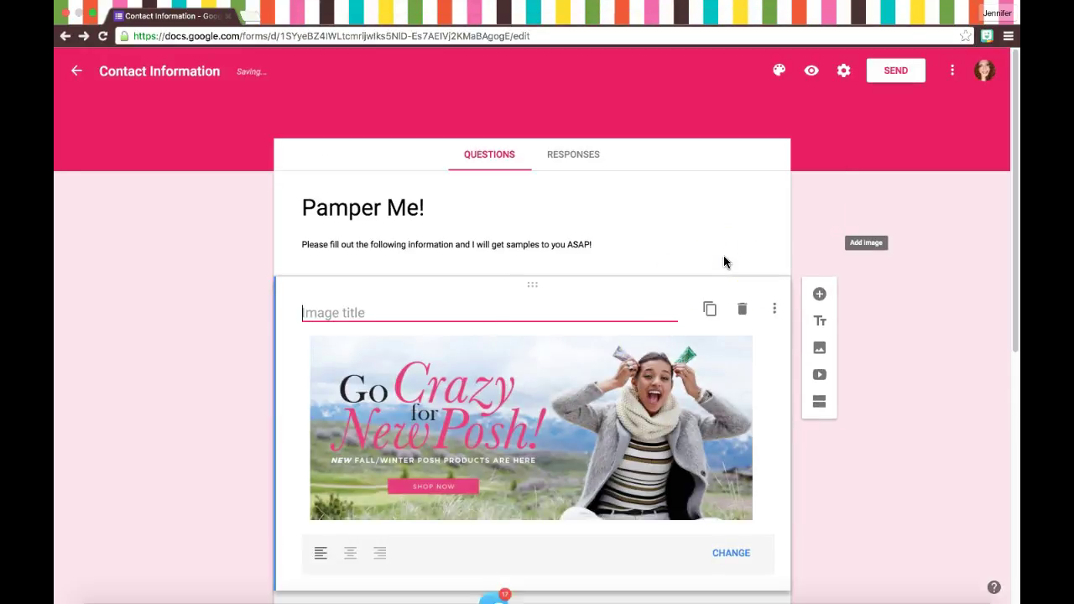
pyautogui.click(916, 240)
pyautogui.scroll(-3, 689, 309)
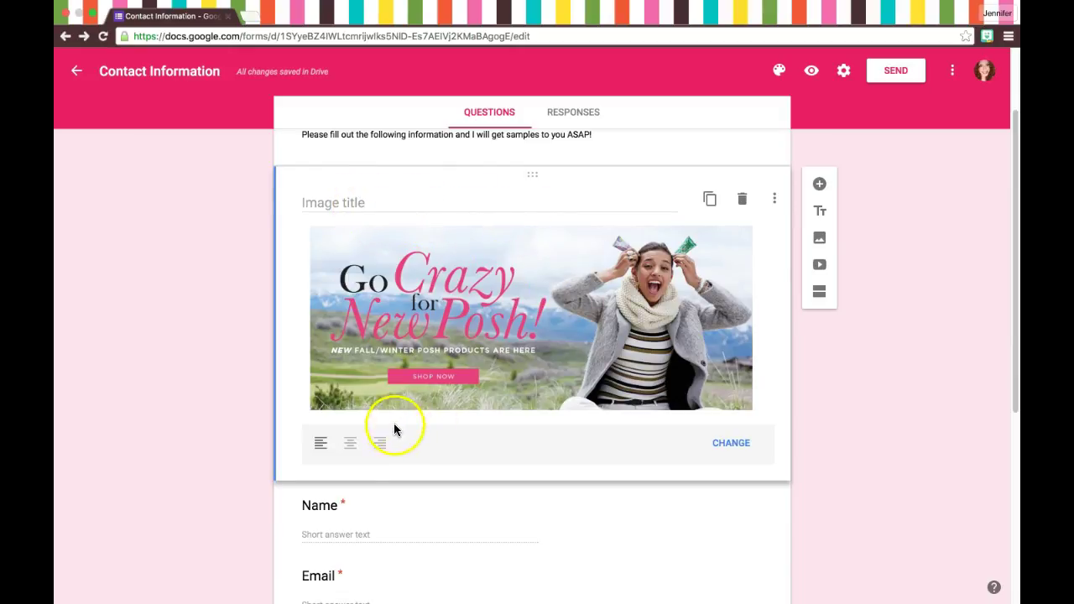
pyautogui.click(350, 443)
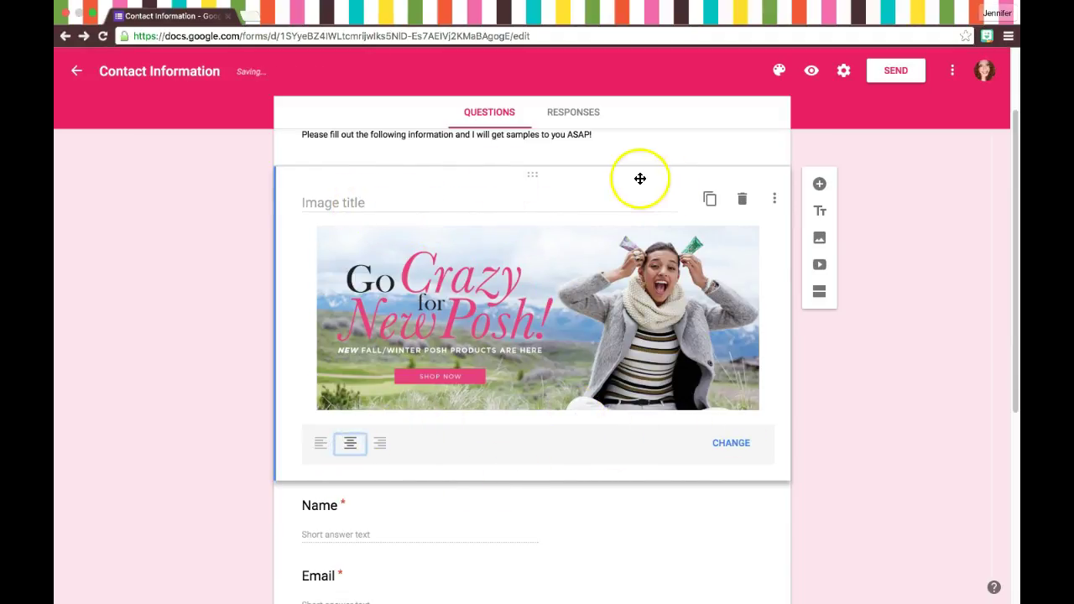
pyautogui.click(844, 382)
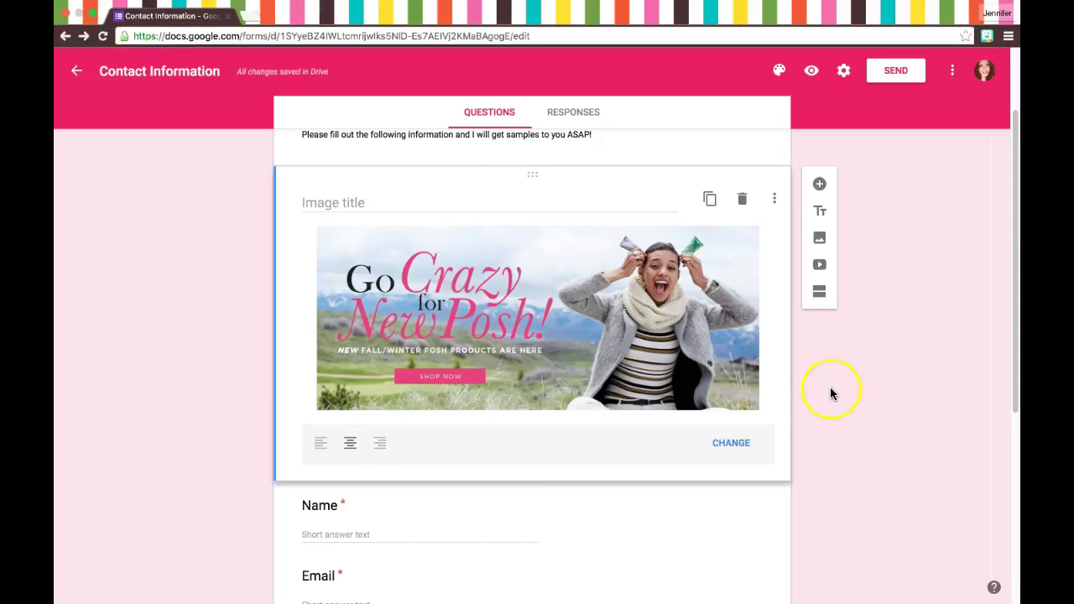
pyautogui.scroll(-2, 795, 399)
pyautogui.scroll(-2, 795, 394)
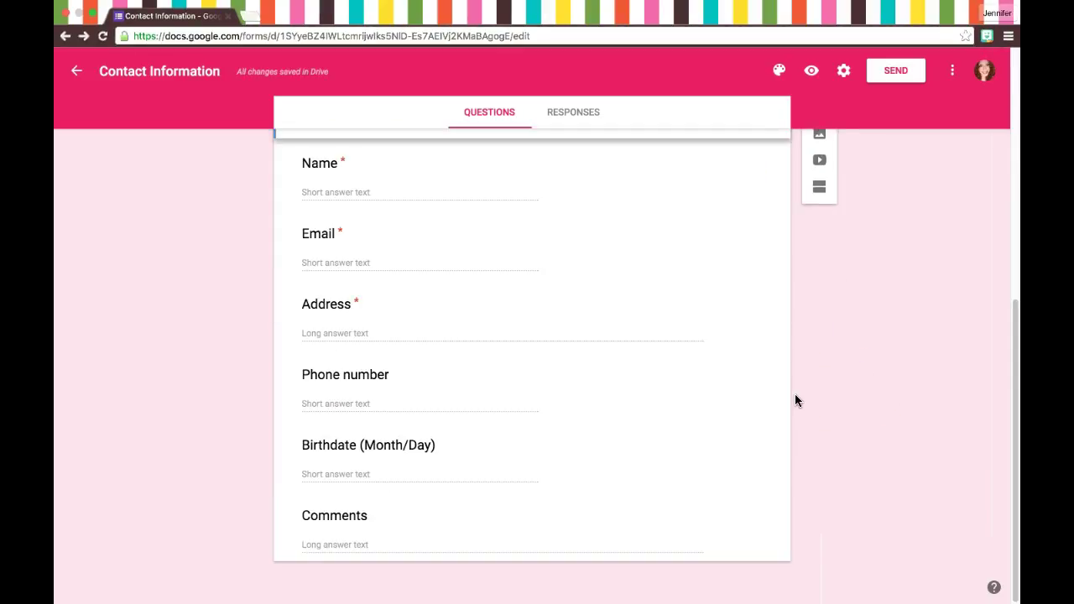
pyautogui.scroll(5, 795, 394)
pyautogui.scroll(1, 796, 400)
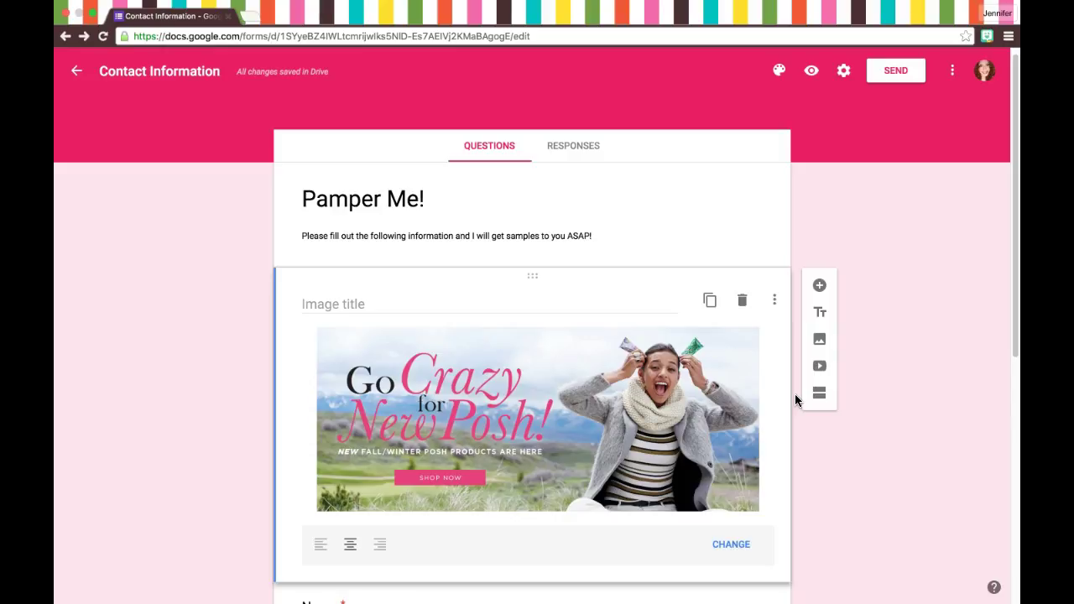
pyautogui.click(592, 149)
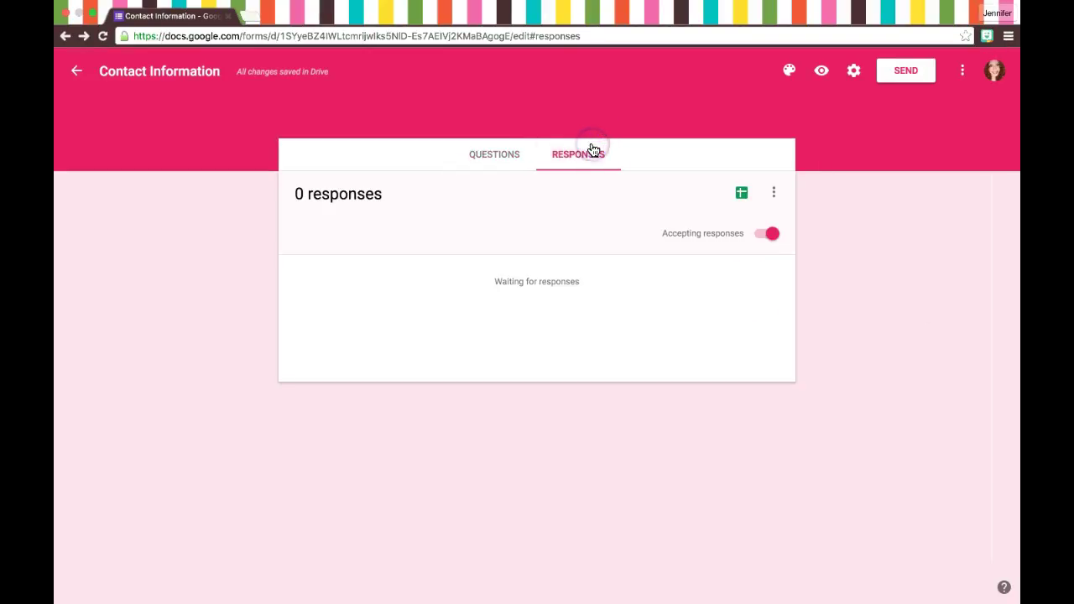
pyautogui.click(491, 152)
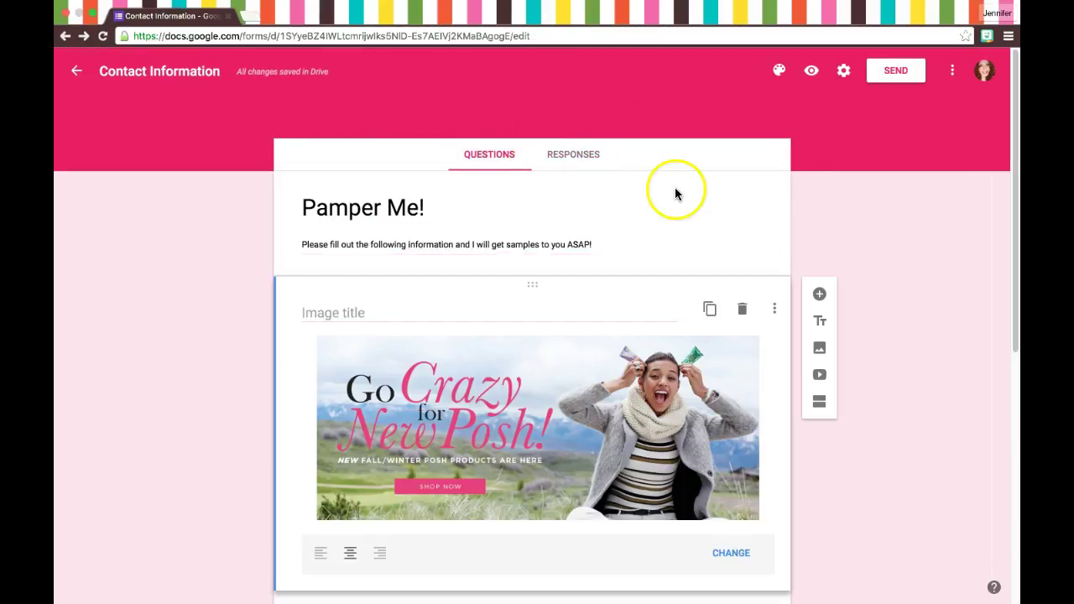
pyautogui.click(874, 229)
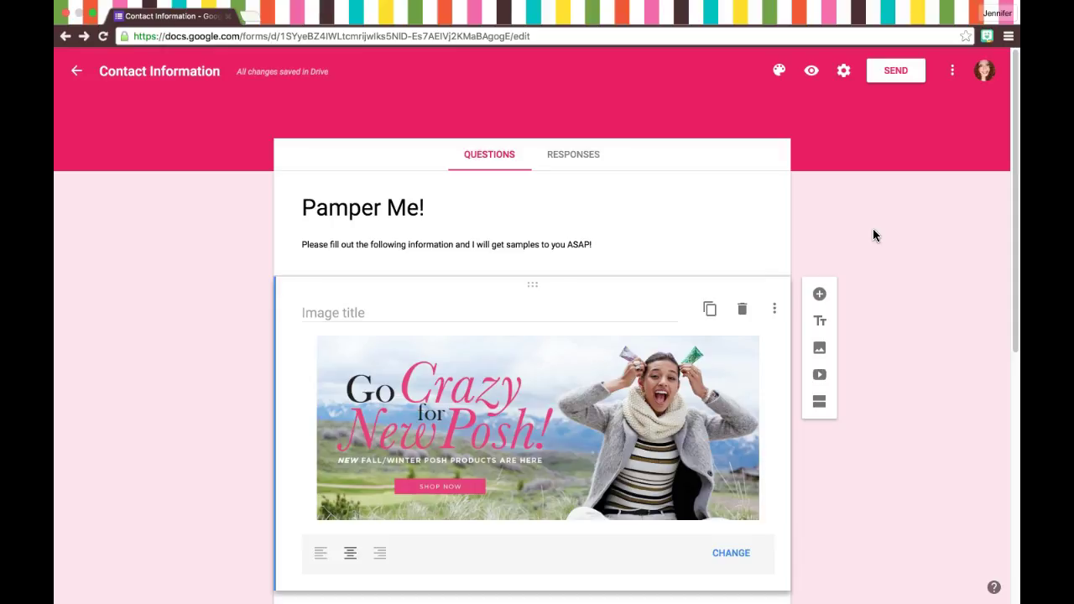
# Duplicate Birthdate as a Checkboxes question titled 'What products are you interested in trying?'.
pyautogui.scroll(-1, 759, 403)
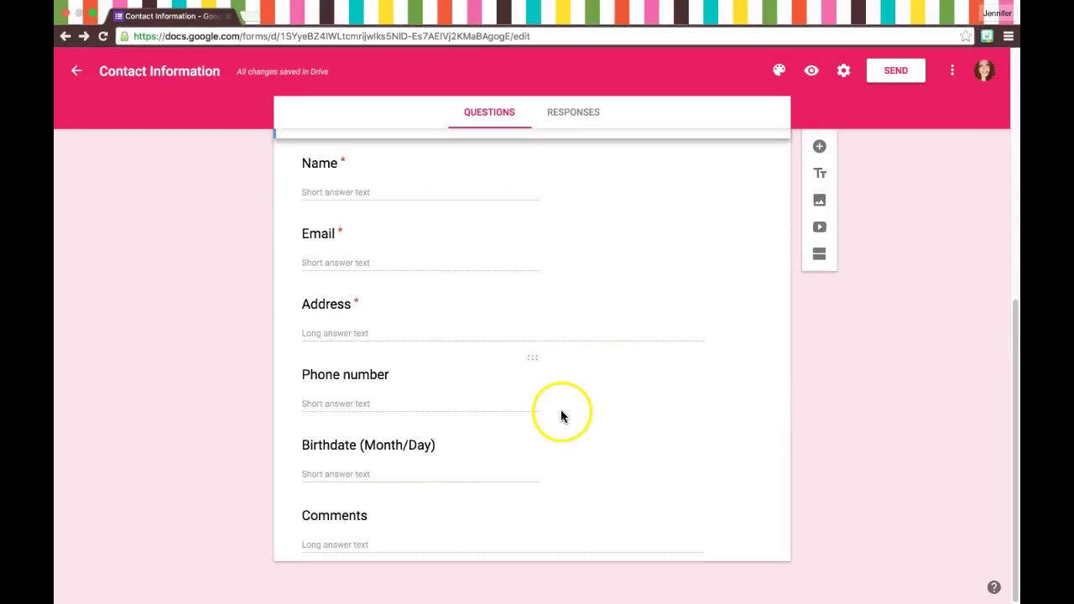
pyautogui.click(552, 479)
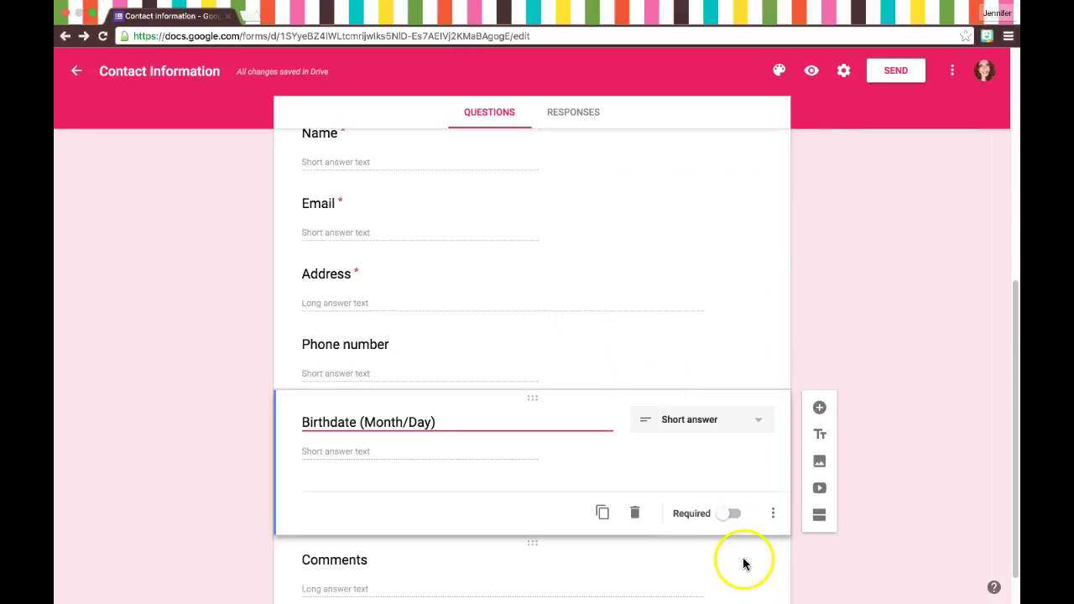
pyautogui.scroll(-1, 826, 526)
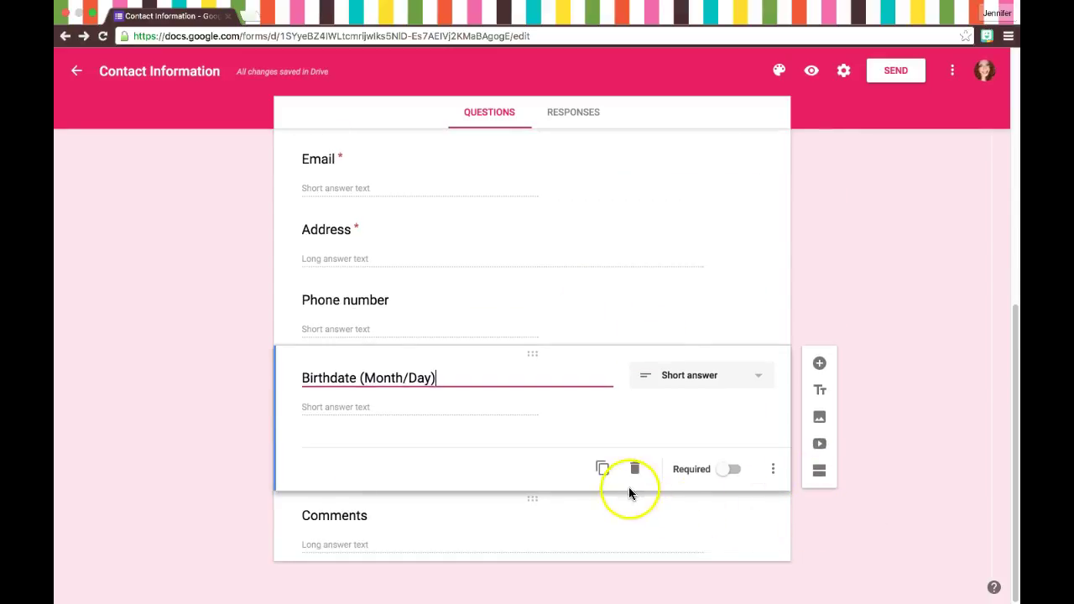
pyautogui.click(604, 470)
pyautogui.click(454, 448)
pyautogui.moveTo(452, 448); pyautogui.dragTo(302, 439)
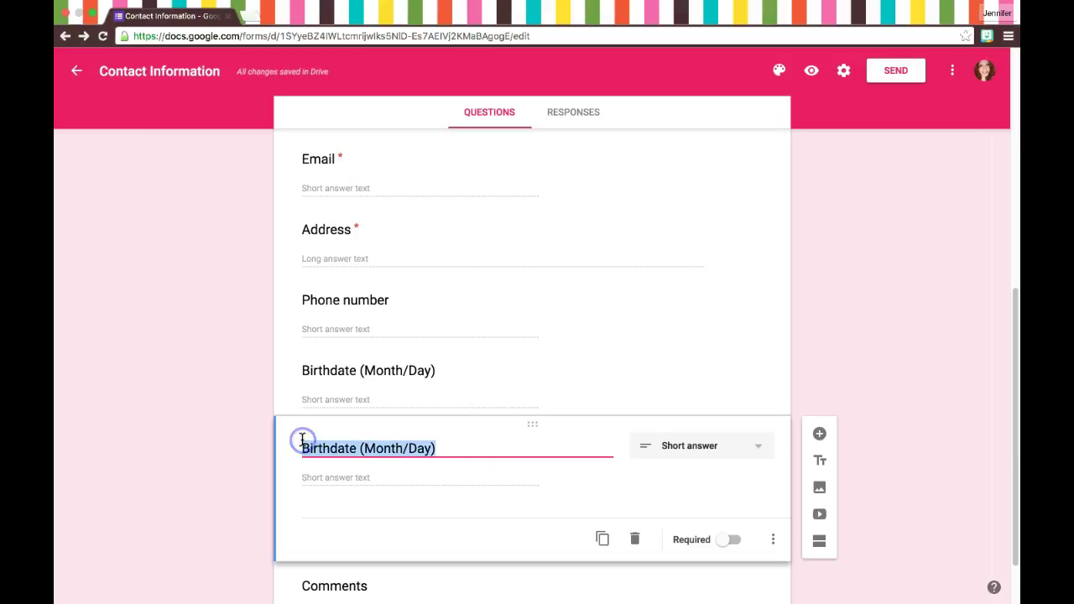
pyautogui.write('What products are you inters')
pyautogui.press('BackSpace')
pyautogui.write('ested in trying?')
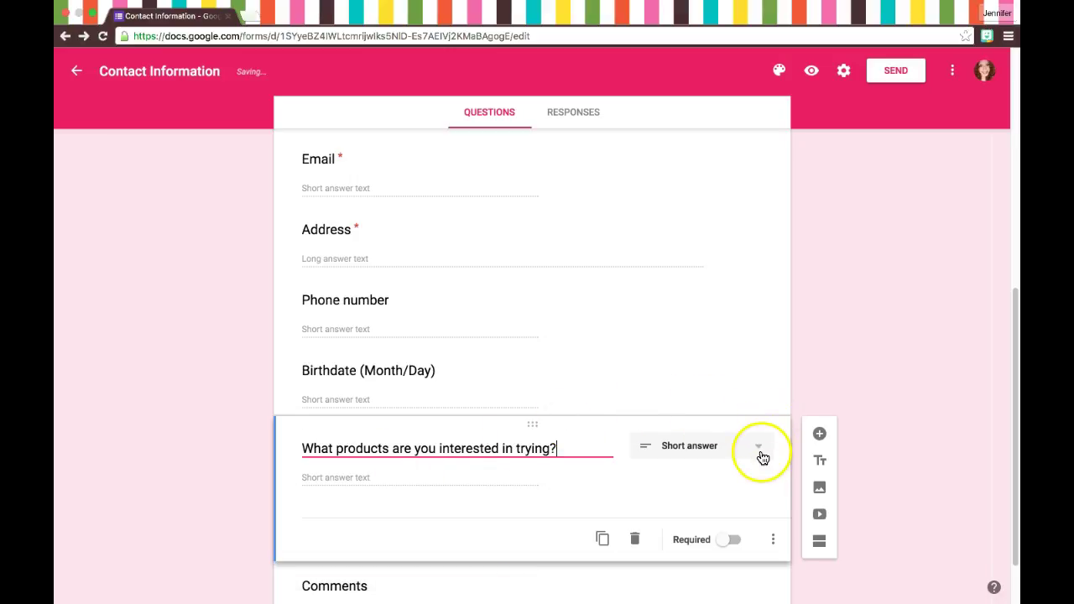
pyautogui.click(760, 449)
pyautogui.scroll(-2, 741, 472)
pyautogui.click(707, 497)
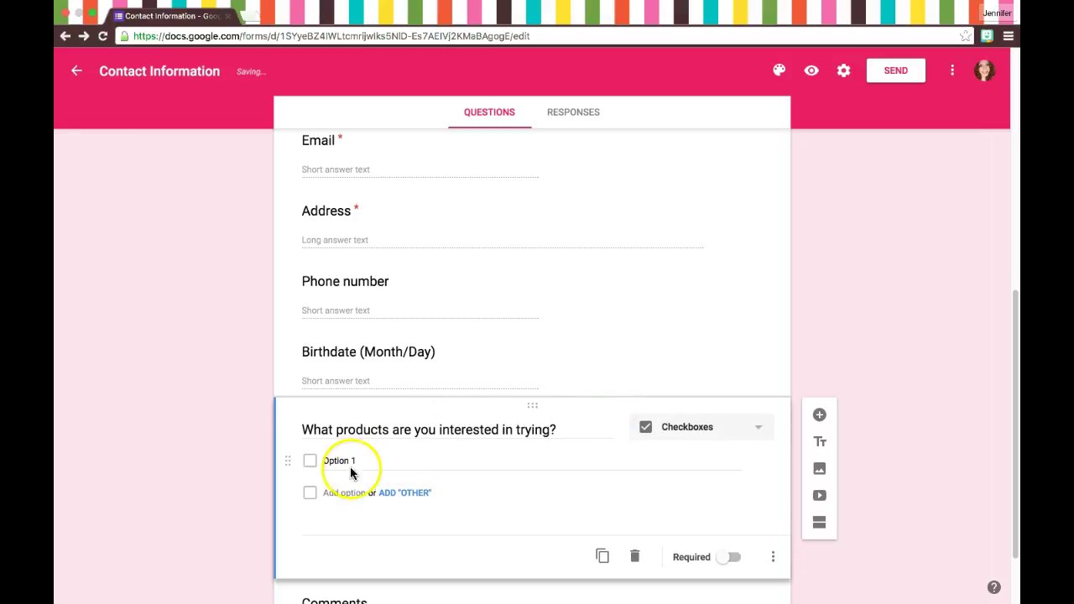
# Enter six options: Face Care, Body Scrubs/Snarky Bar, Body Butters/Lotions, Hand Cremes, Hair Care, Men's Line.
pyautogui.click(342, 461)
pyautogui.write('Fac')
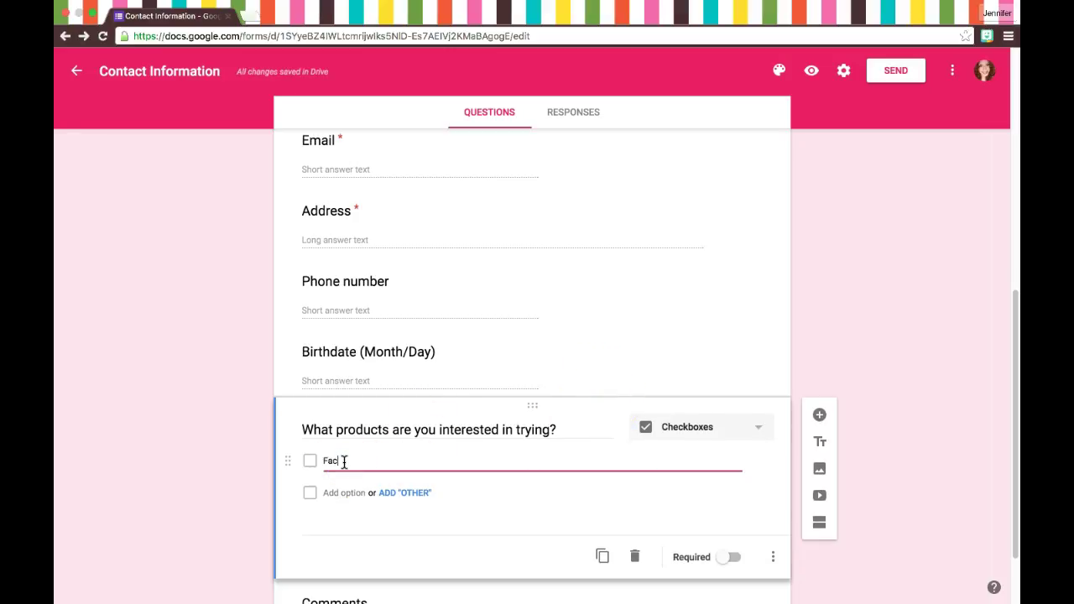
pyautogui.write('e Care')
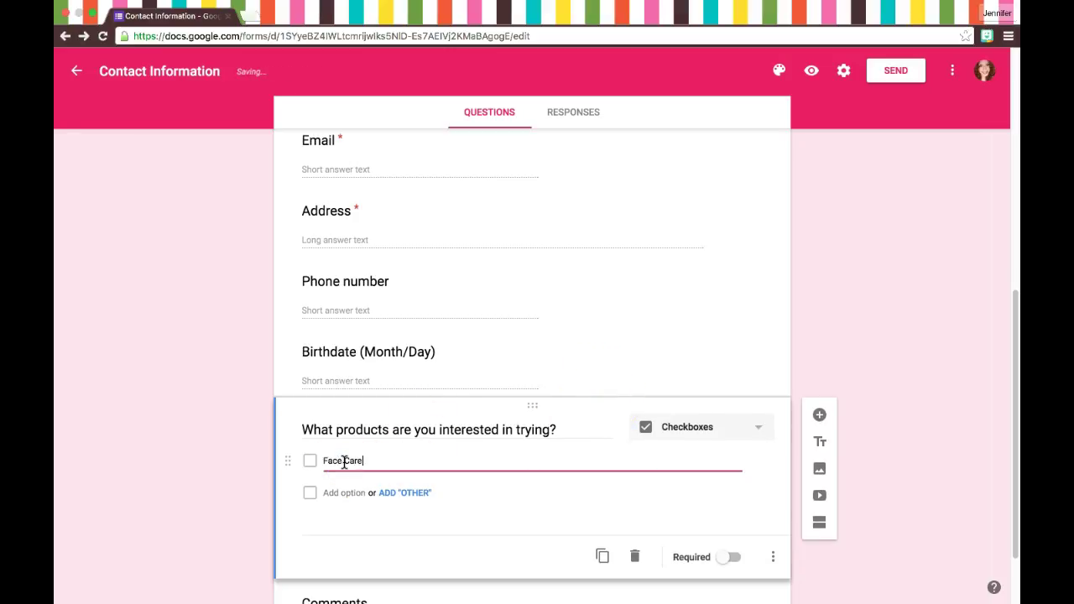
pyautogui.press('Return')
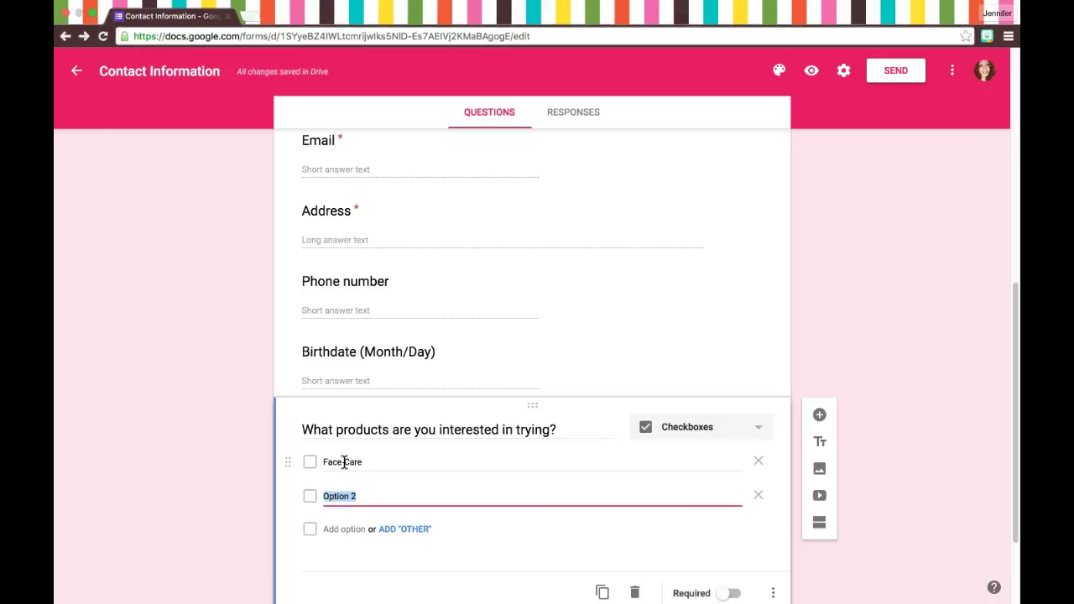
pyautogui.write('Bod')
pyautogui.write('d')
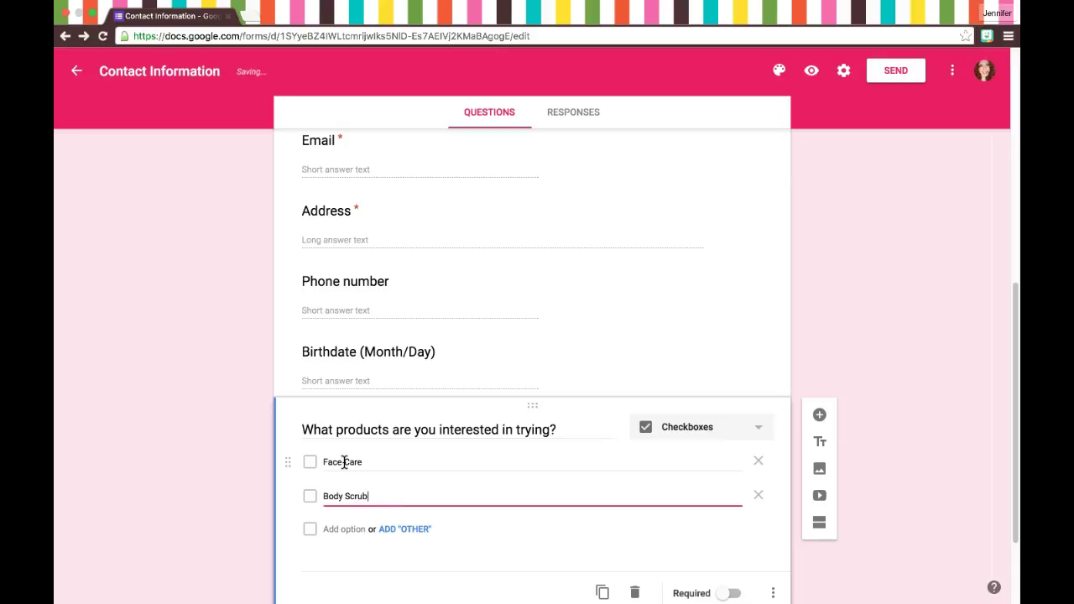
pyautogui.write('s/Snarky Bar')
pyautogui.press('Return')
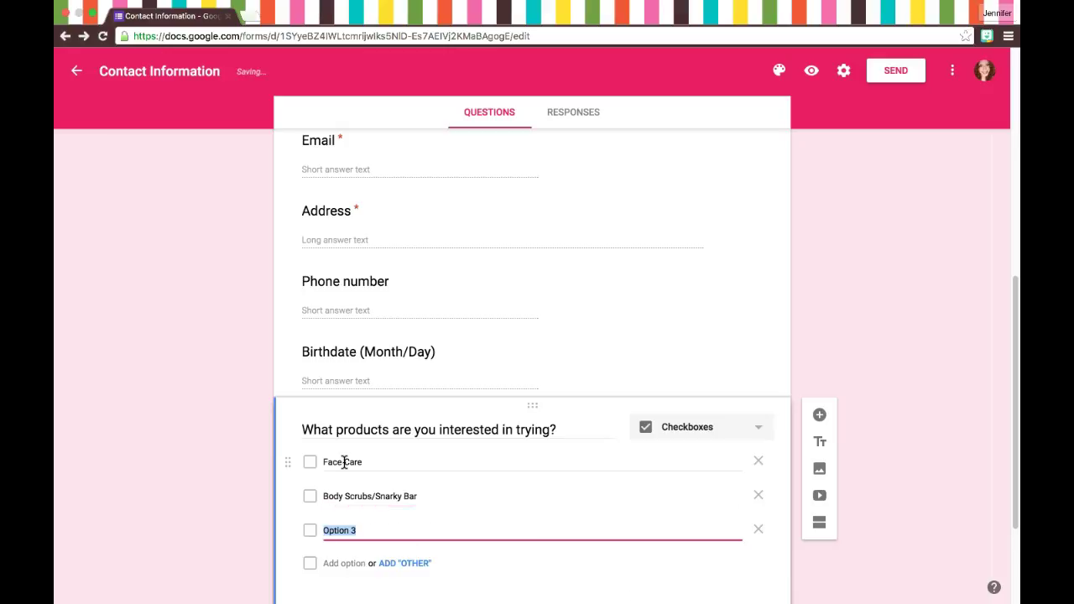
pyautogui.write('Body Butters/Lo')
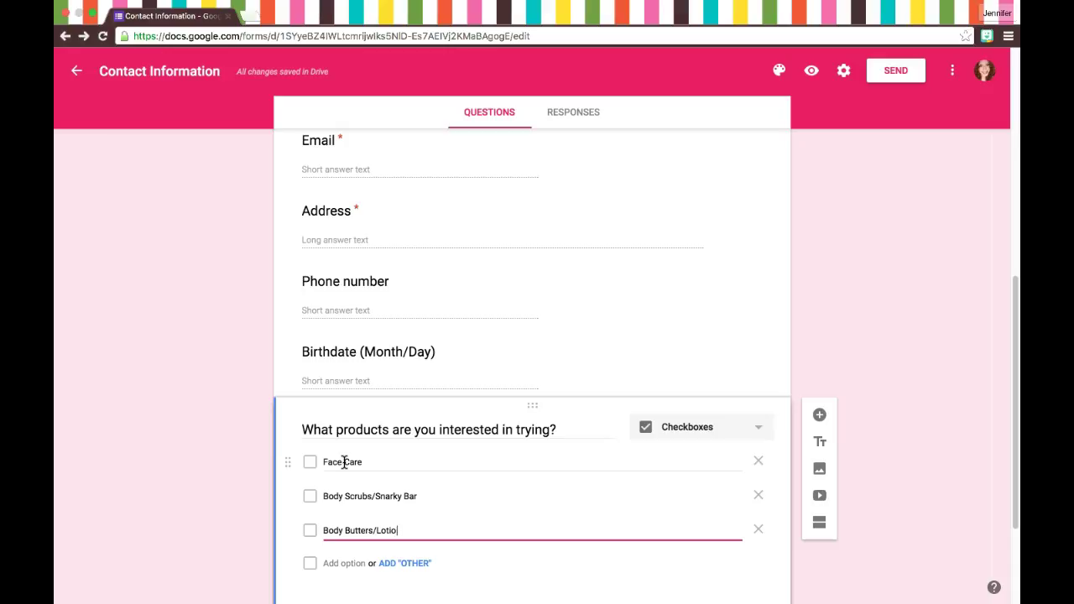
pyautogui.press('Return')
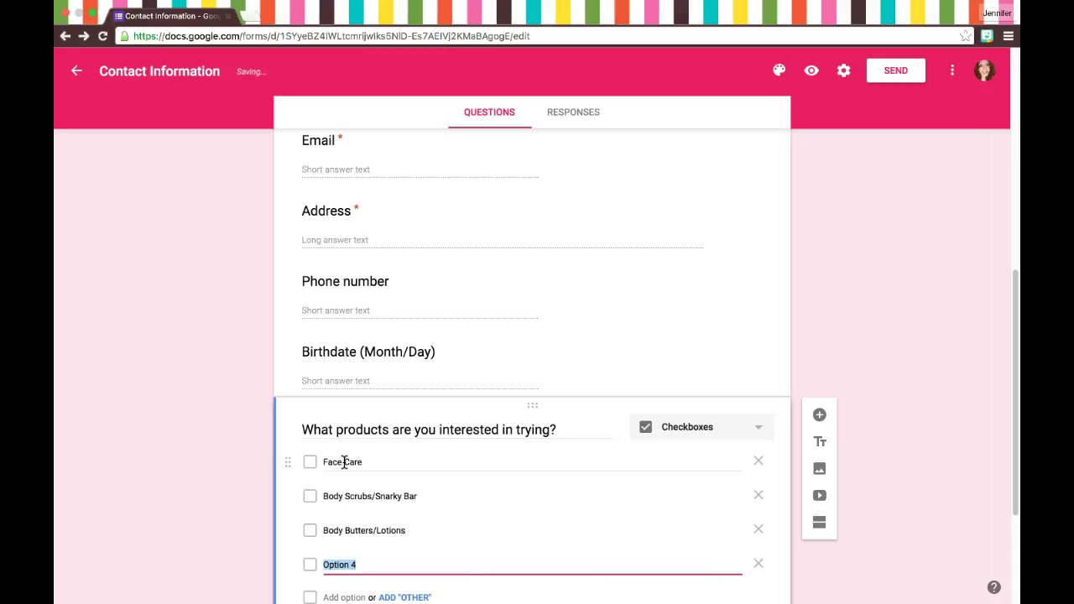
pyautogui.write('Hand Cremes')
pyautogui.press('Return')
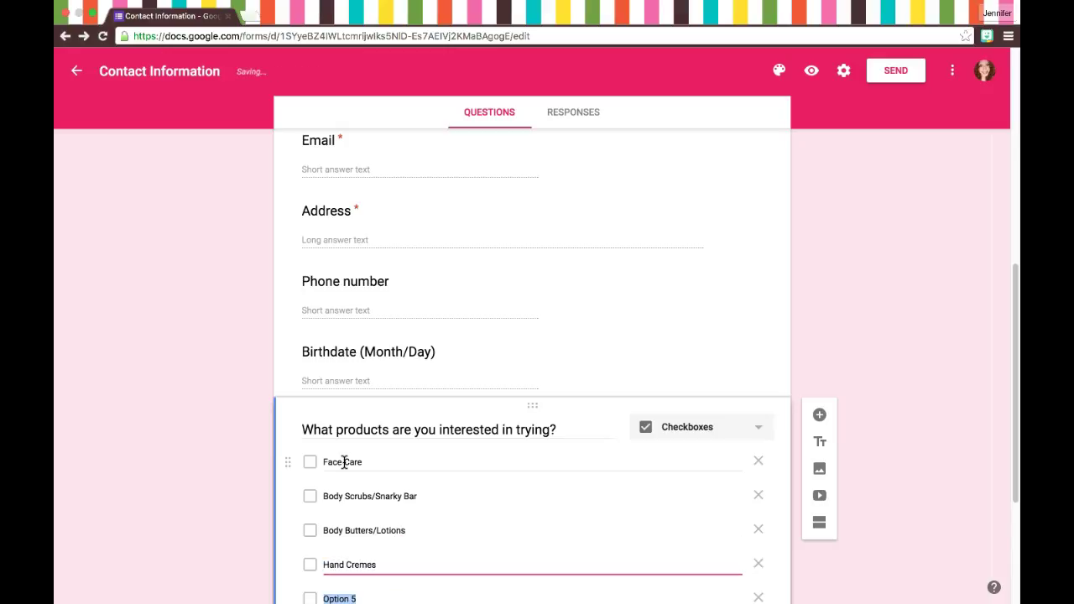
pyautogui.write('Hair Ca')
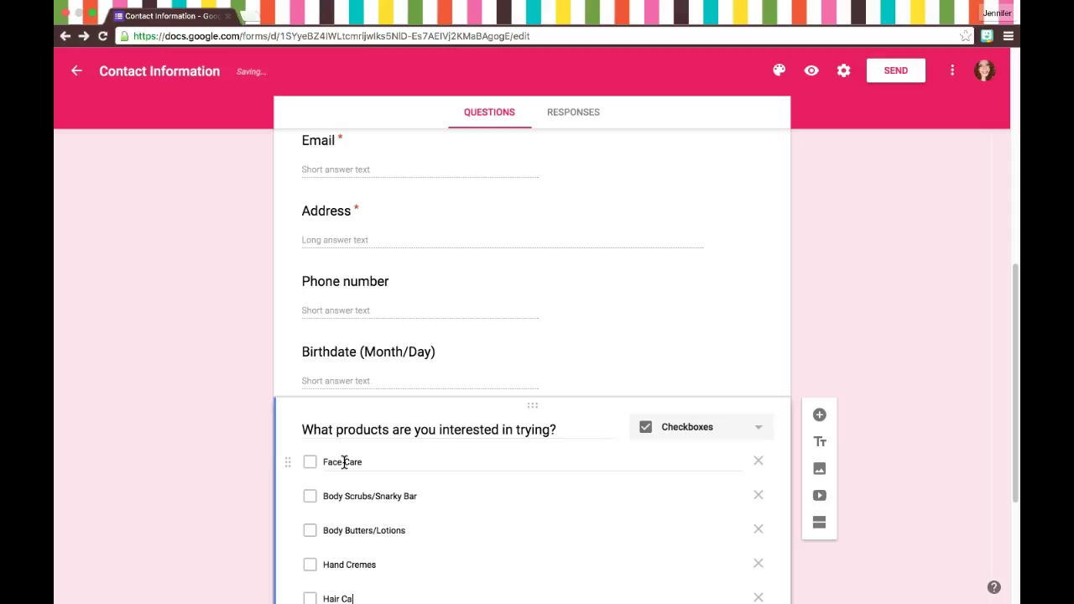
pyautogui.write('re')
pyautogui.press('Return')
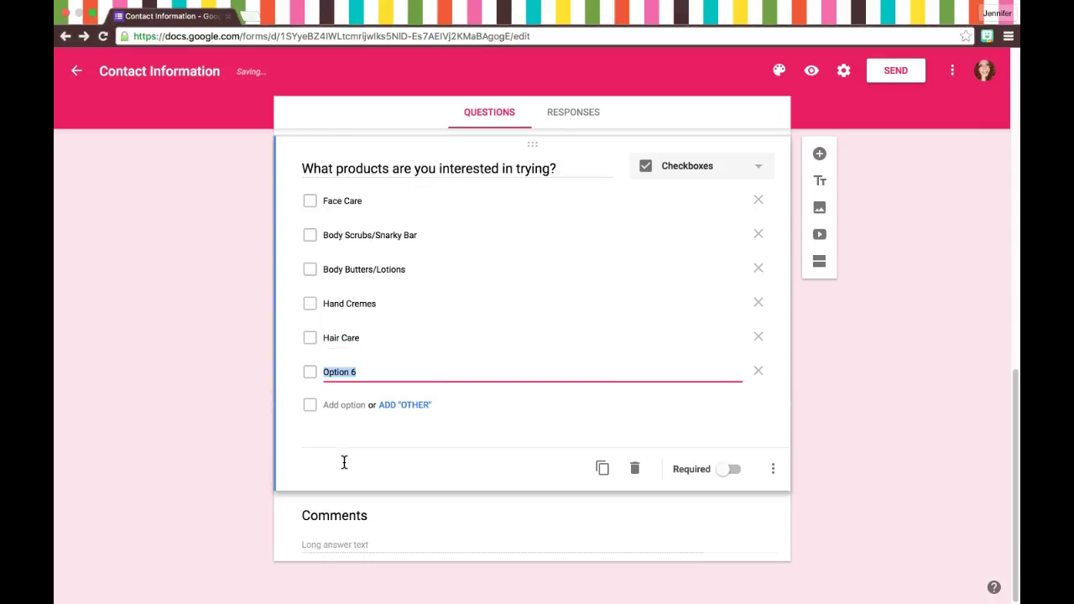
pyautogui.write("Men's Line")
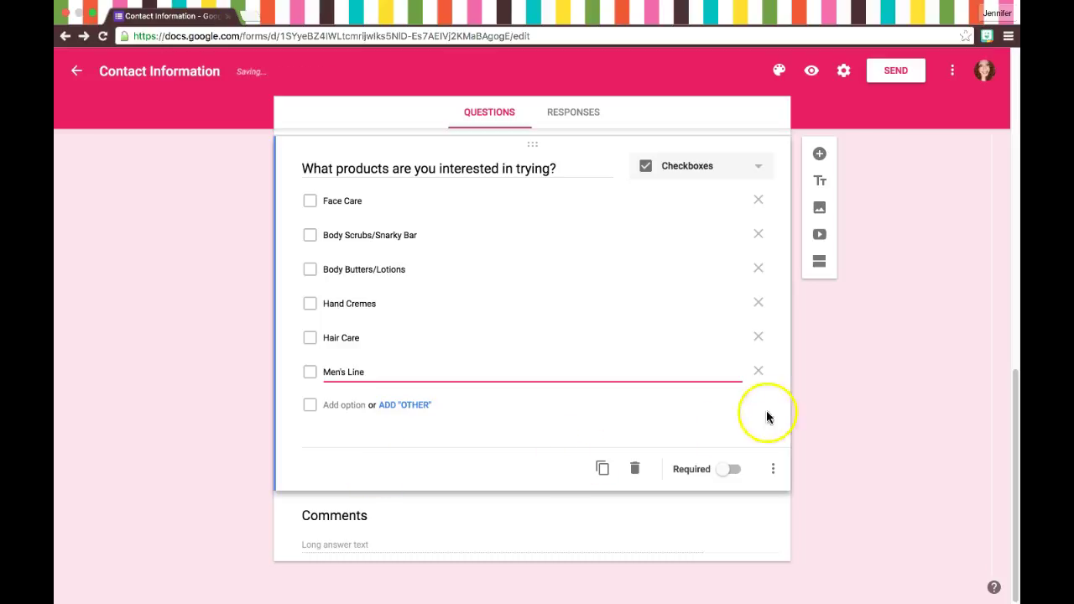
pyautogui.click(822, 379)
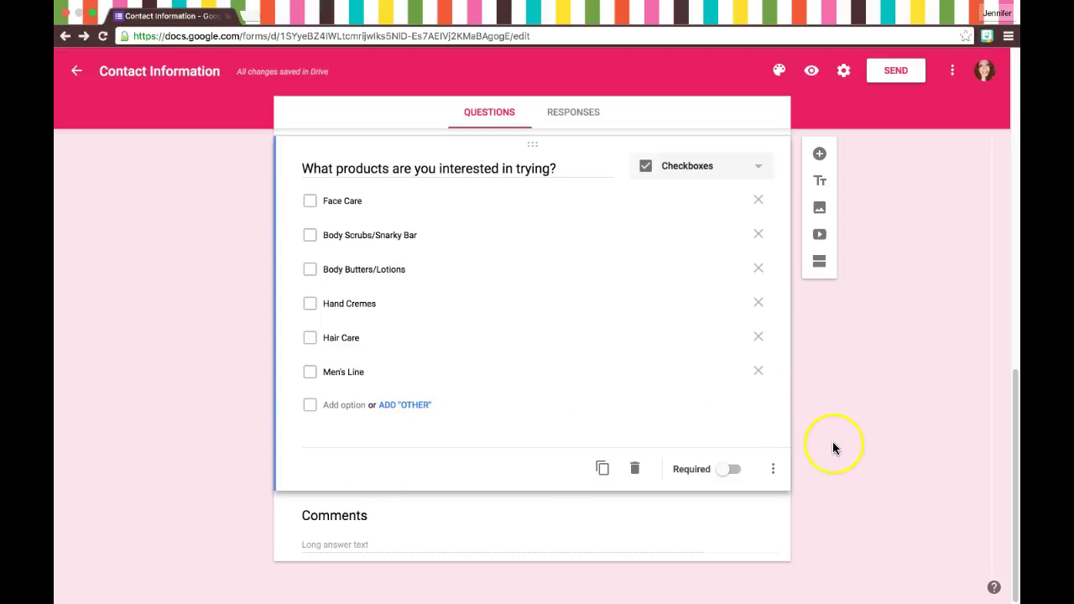
# Duplicate the products question, retitled 'Would you like further information for any of the following?'.
pyautogui.click(601, 475)
pyautogui.click(554, 420)
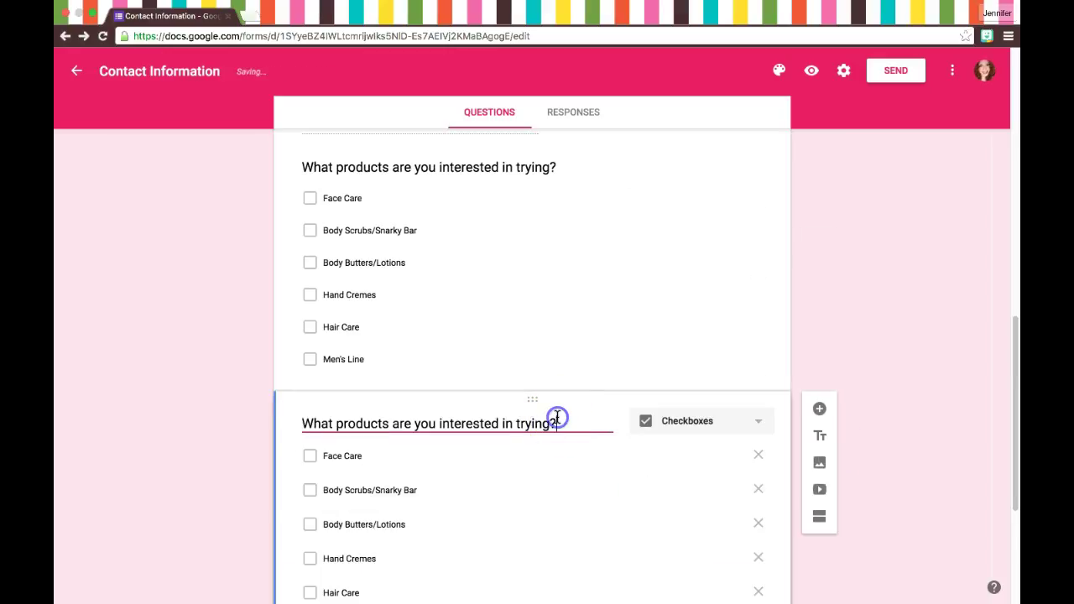
pyautogui.moveTo(544, 420); pyautogui.dragTo(303, 423)
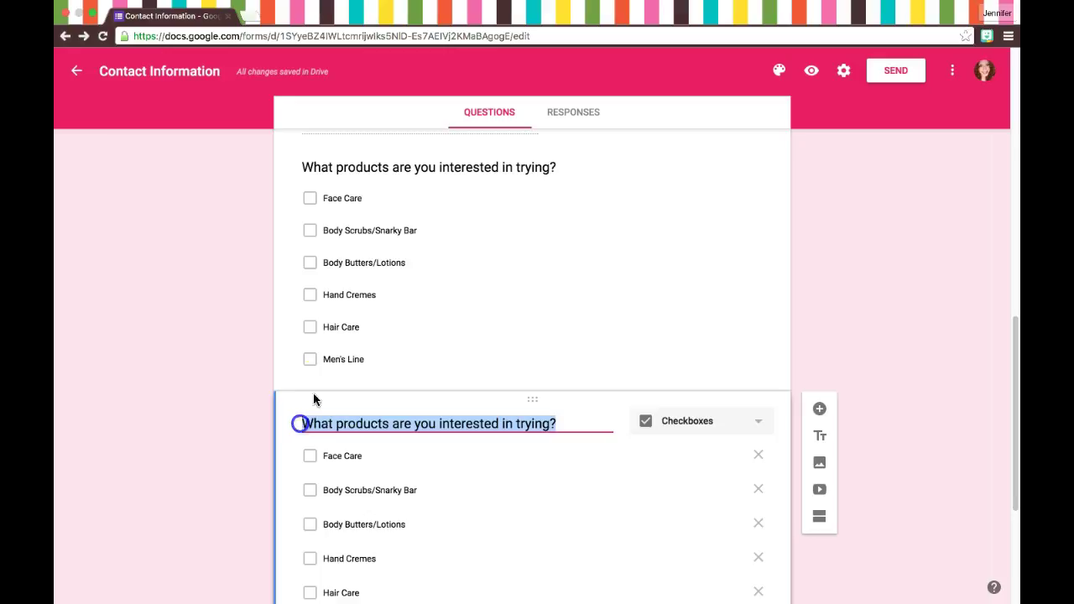
pyautogui.write('Wou')
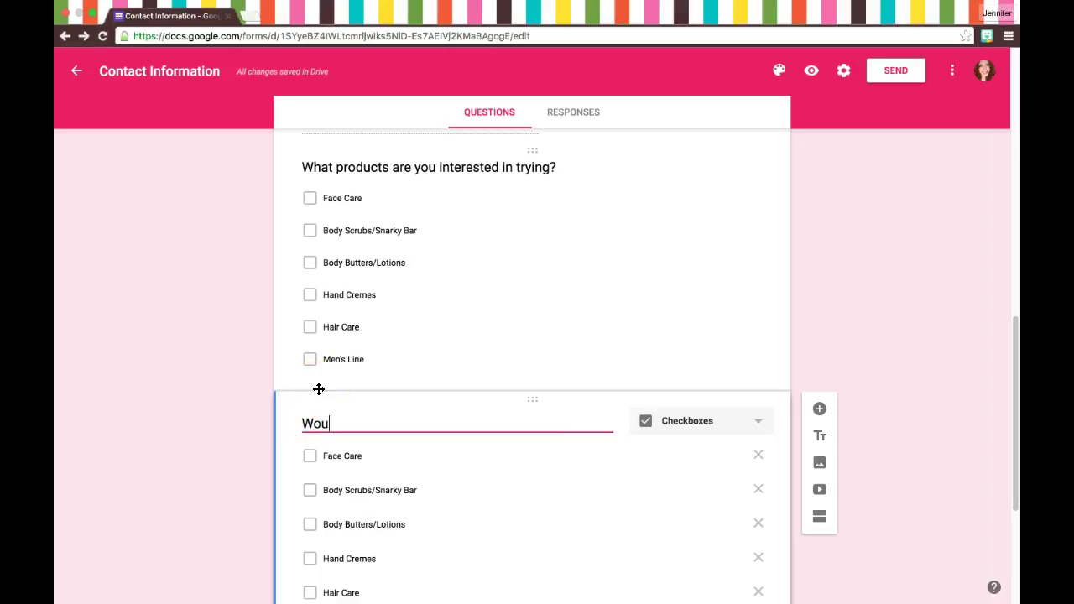
pyautogui.write('ld you li')
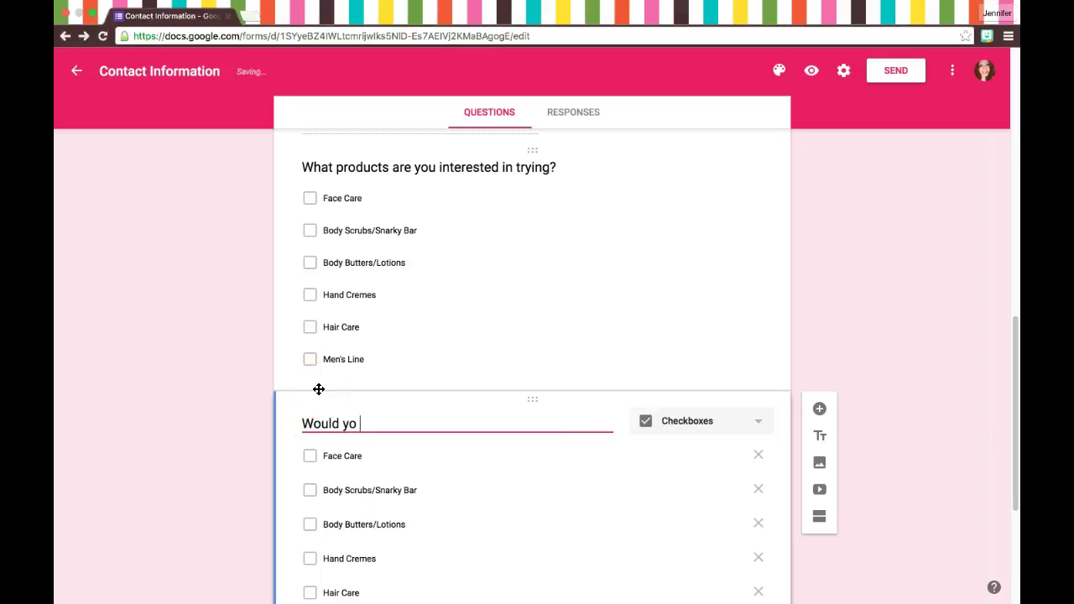
pyautogui.write('ke further information for any of the followi')
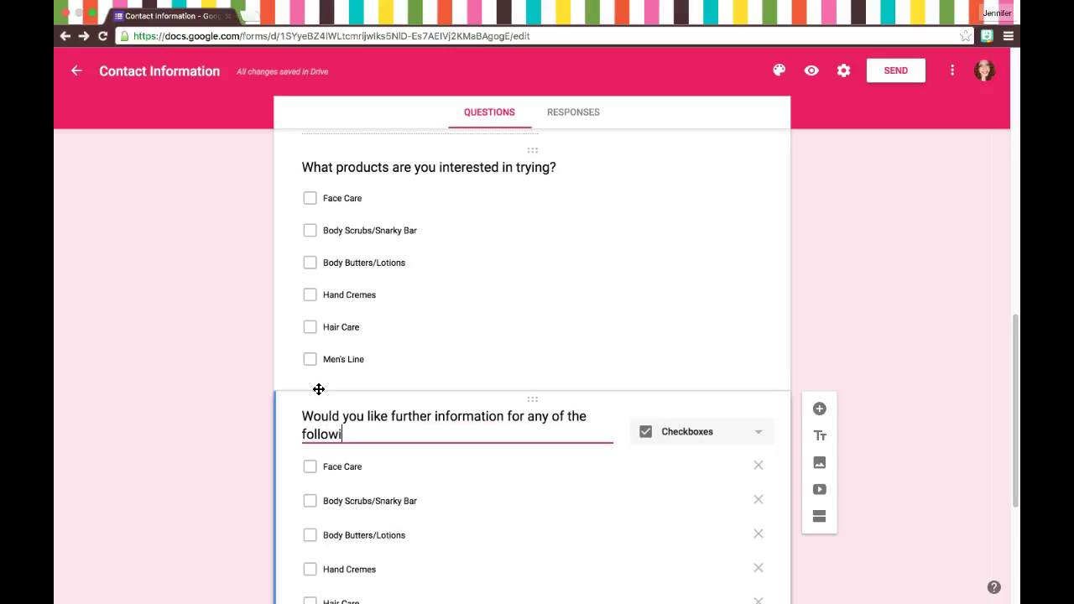
pyautogui.write('ng?')
# Rewrite the first three options as party hosting, the business opportunity and joining the VIP list.
pyautogui.click(348, 466)
pyautogui.write('Ho')
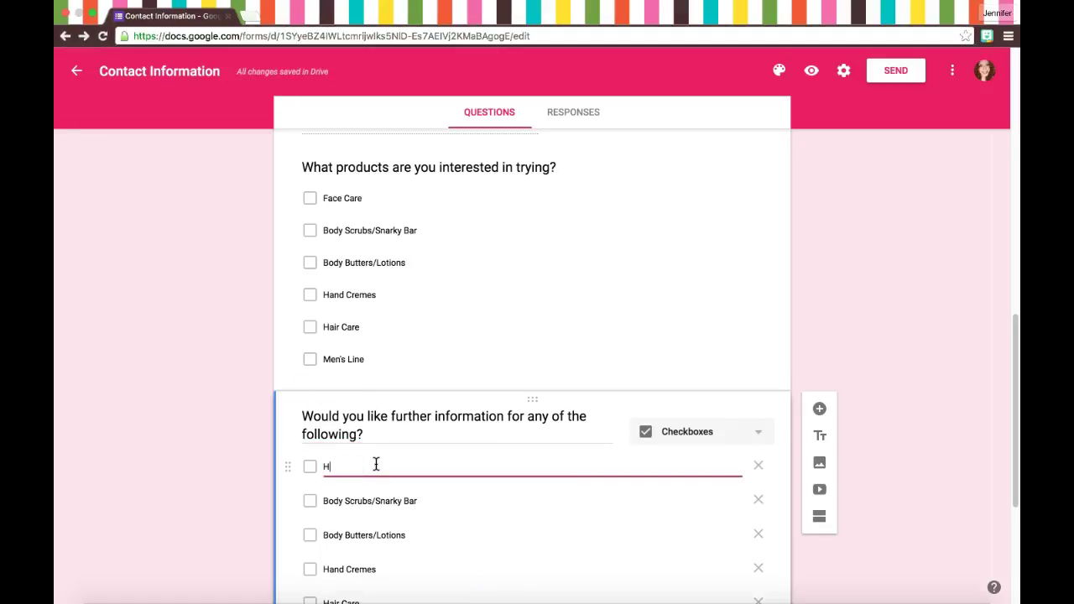
pyautogui.write('sting an')
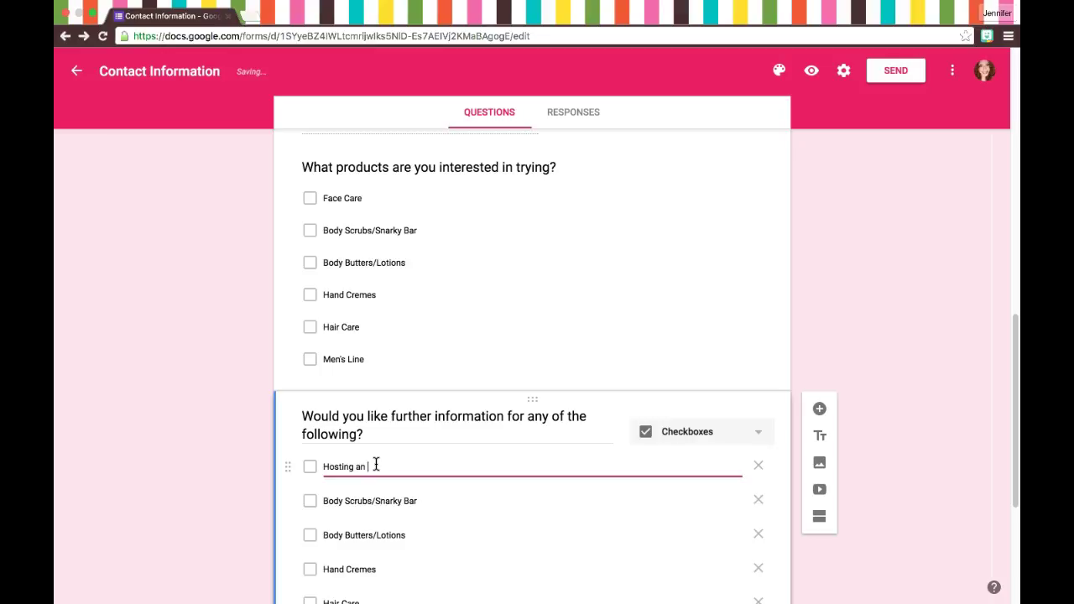
pyautogui.write('F')
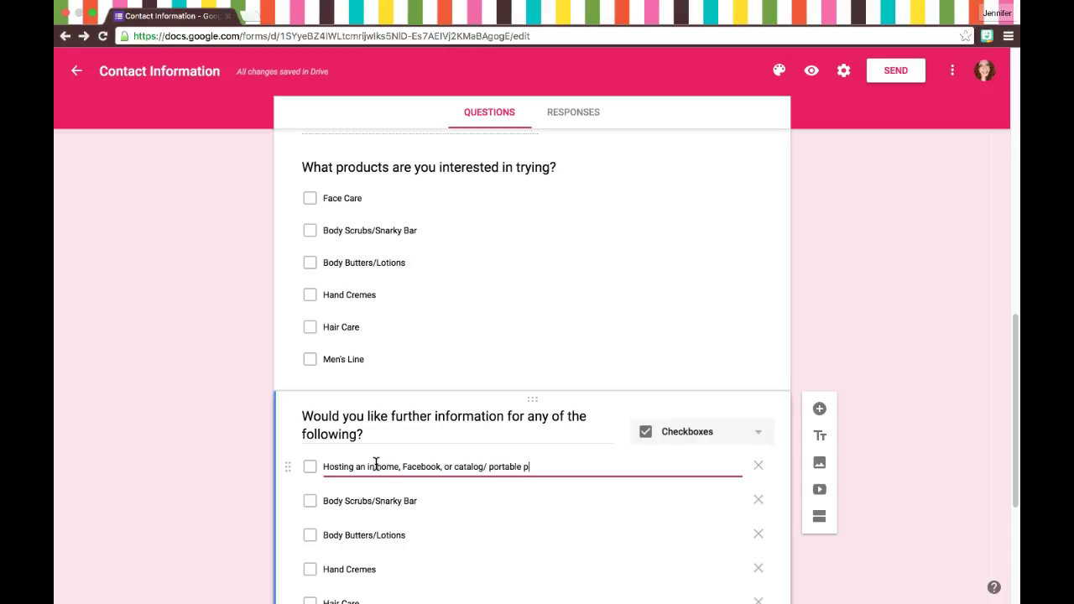
pyautogui.write('arty')
pyautogui.moveTo(355, 501); pyautogui.dragTo(422, 501)
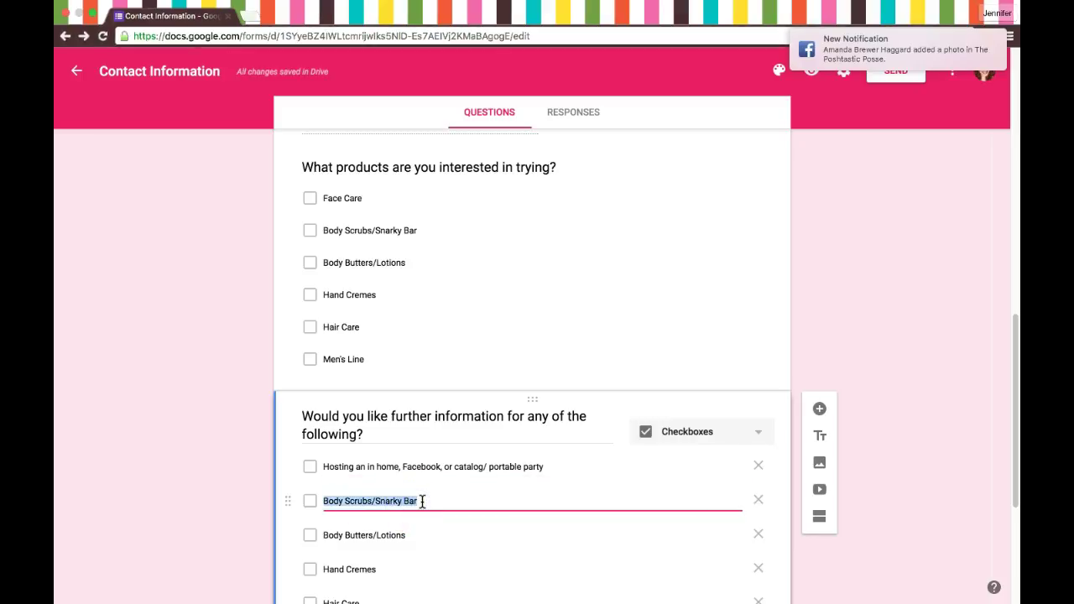
pyautogui.write('The amazing business opportunity that we offer.')
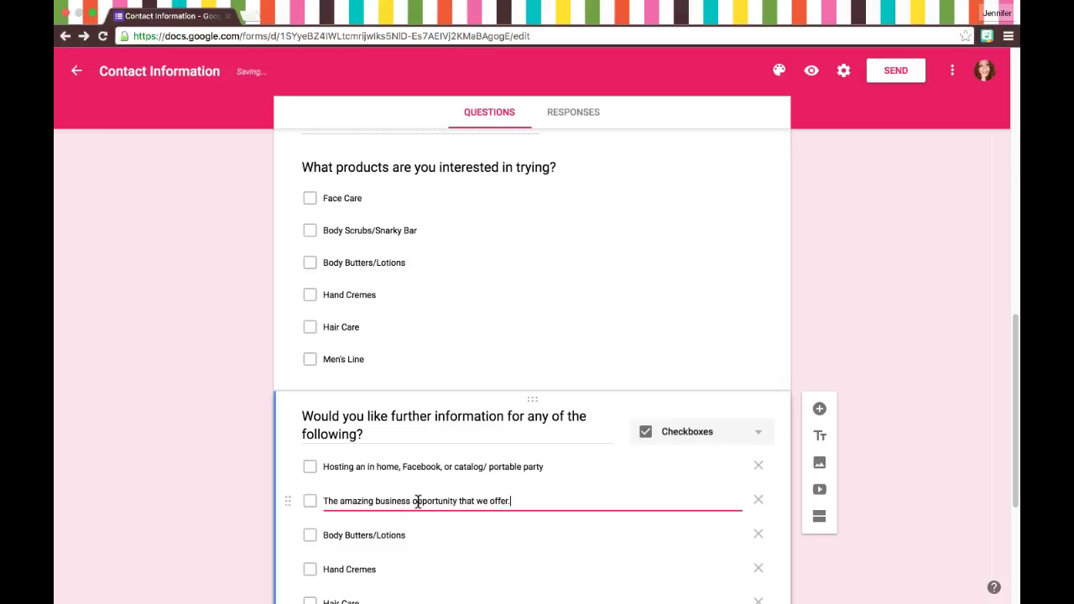
pyautogui.click(408, 535)
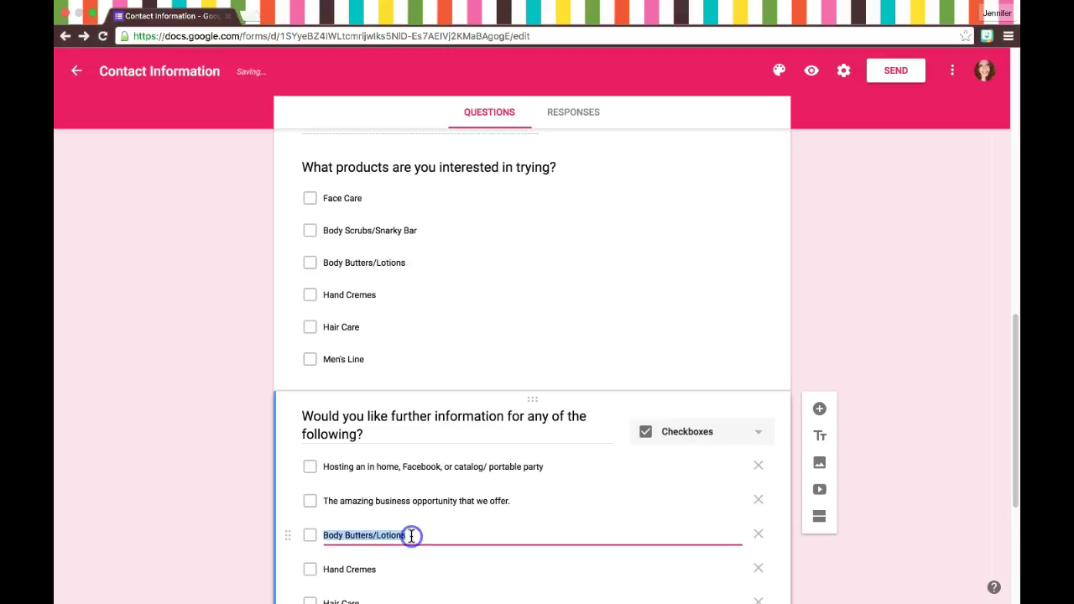
pyautogui.write('Joining my mailing list and being a part of my VIP group.')
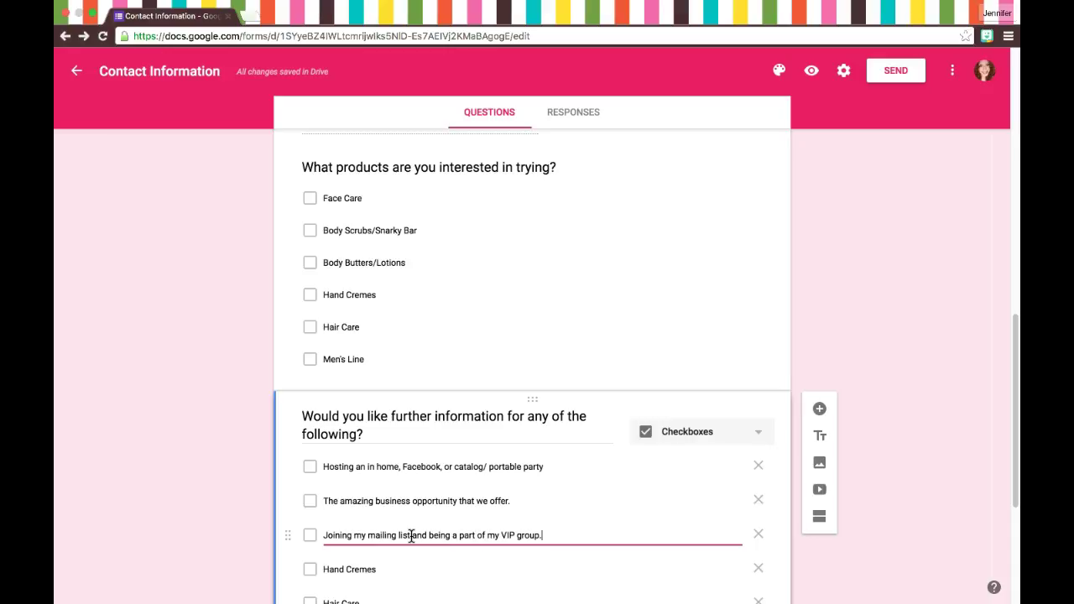
pyautogui.scroll(-1, 625, 519)
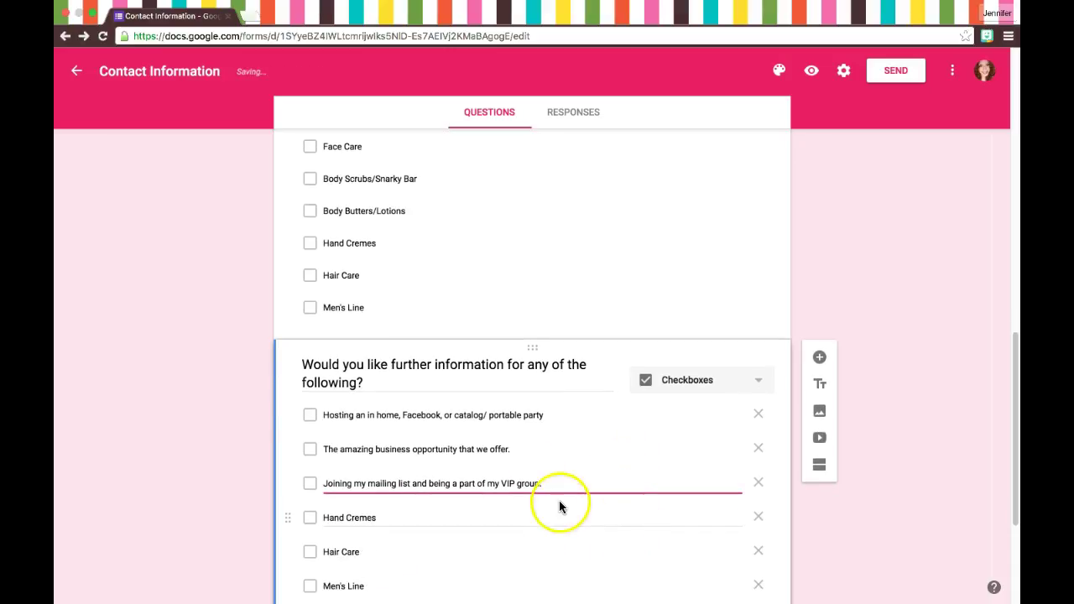
# Delete the leftover Hand Cremes and Hair Care options from the further-information question.
pyautogui.click(757, 516)
pyautogui.click(756, 518)
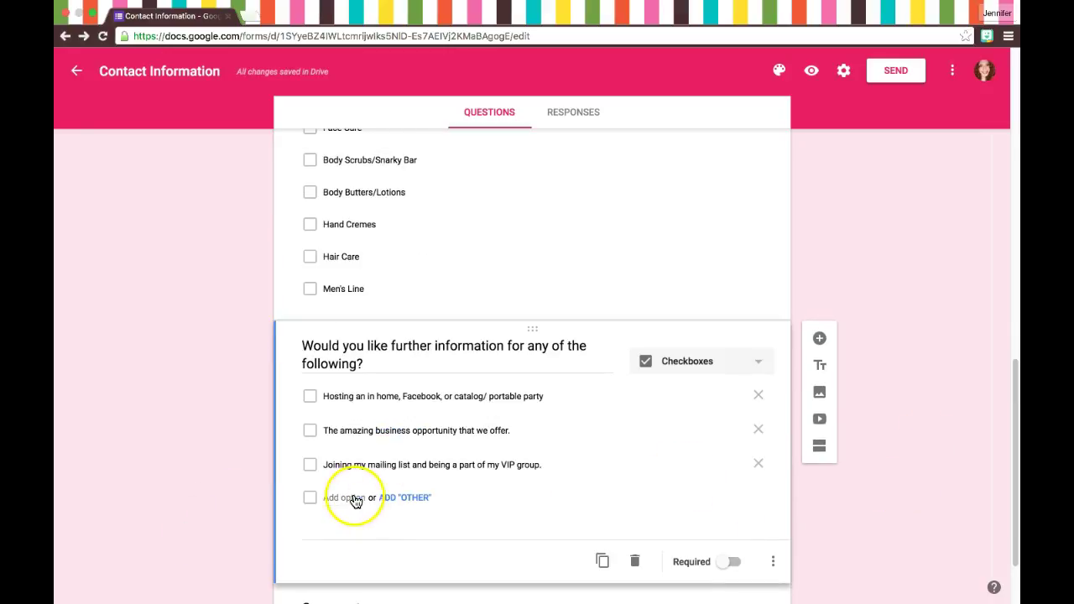
pyautogui.scroll(1, 534, 477)
pyautogui.scroll(2, 533, 477)
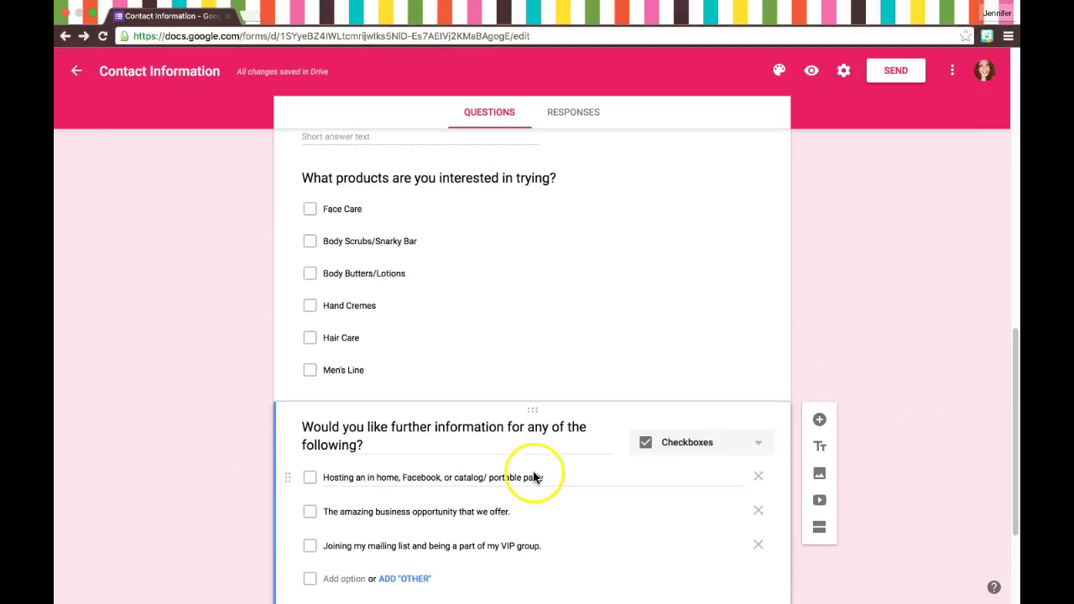
pyautogui.moveTo(369, 241)
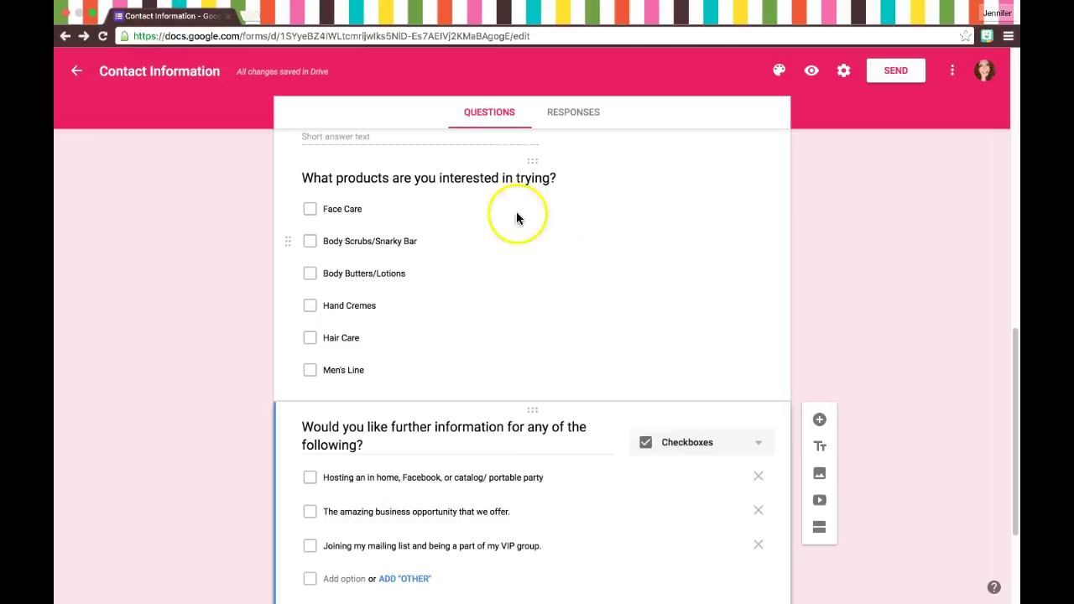
pyautogui.scroll(-1, 436, 420)
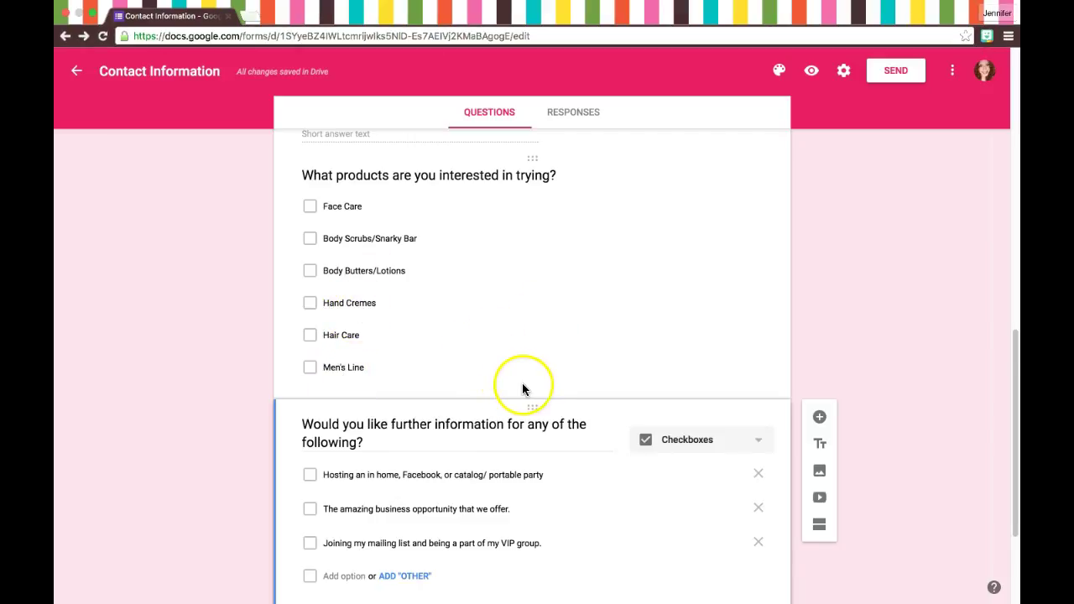
pyautogui.scroll(-1, 525, 390)
# Add an Other choice to the products question, then remove it again.
pyautogui.click(414, 300)
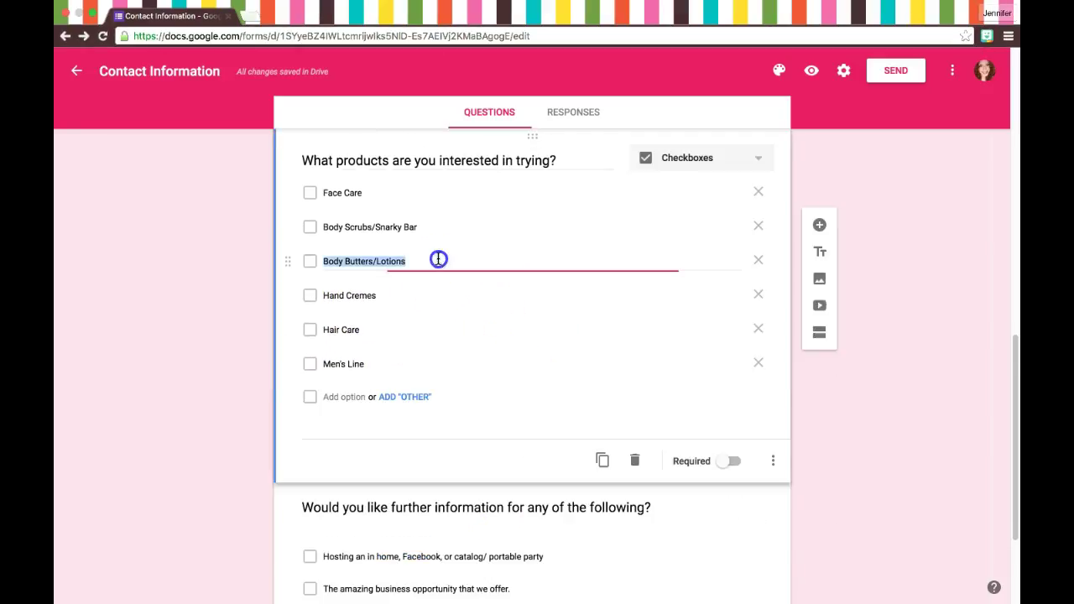
pyautogui.click(413, 400)
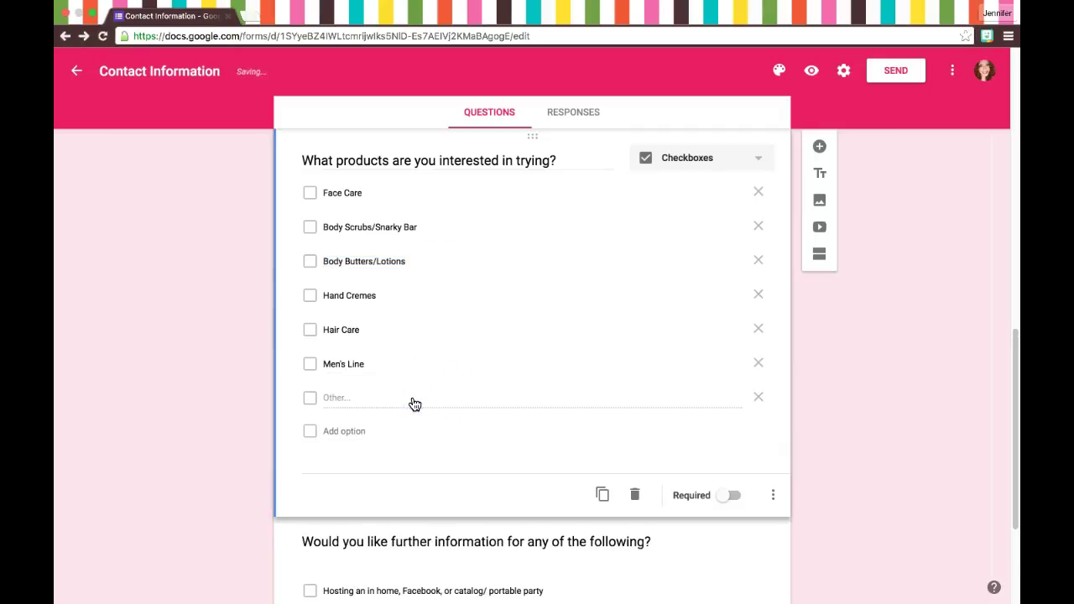
pyautogui.click(752, 399)
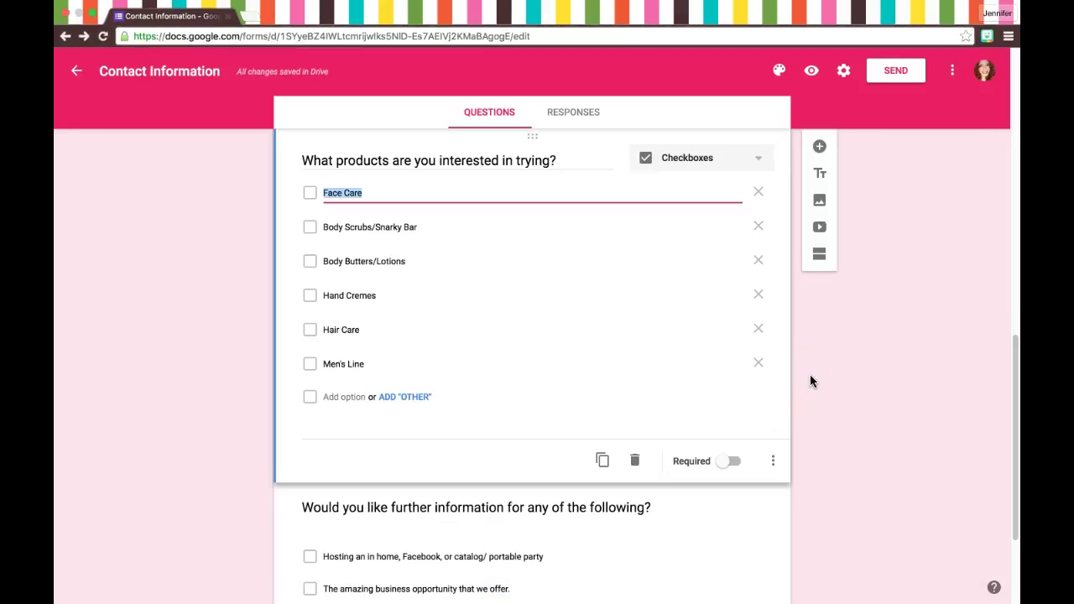
pyautogui.scroll(3, 810, 380)
# Scroll through the finished Pamper Me! form, then open its Settings.
pyautogui.scroll(10, 808, 380)
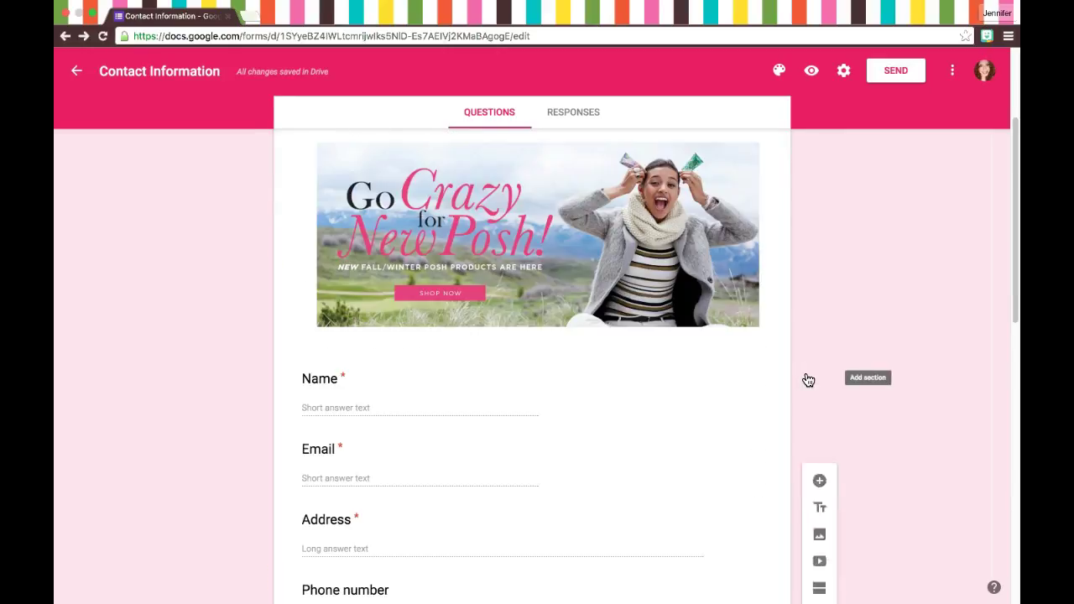
pyautogui.scroll(3, 808, 378)
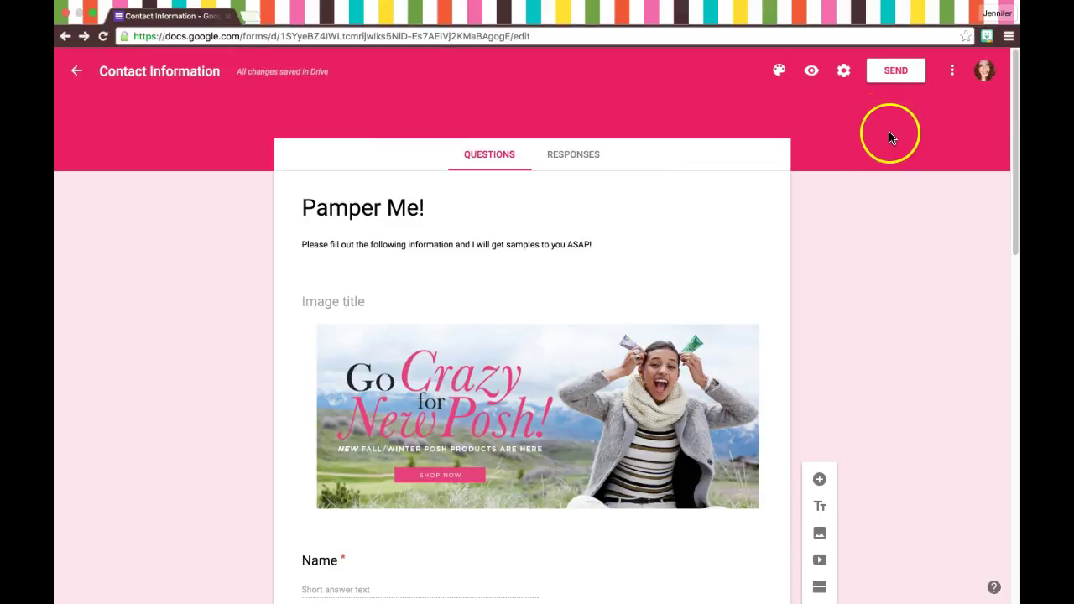
pyautogui.scroll(-7, 874, 209)
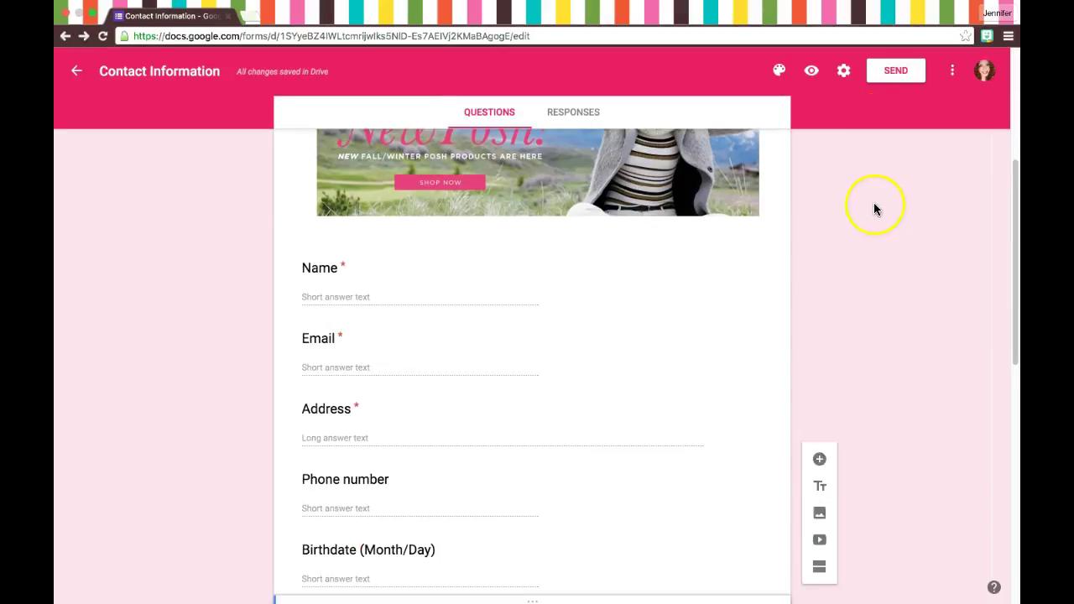
pyautogui.scroll(-5, 874, 209)
pyautogui.scroll(-3, 874, 209)
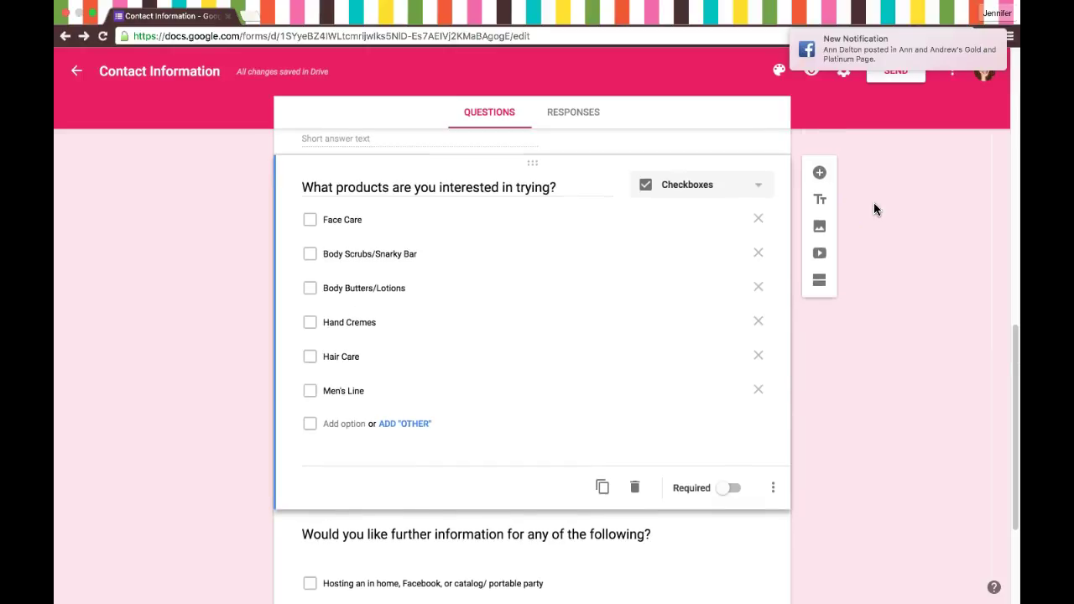
pyautogui.scroll(-1, 874, 209)
pyautogui.scroll(15, 874, 209)
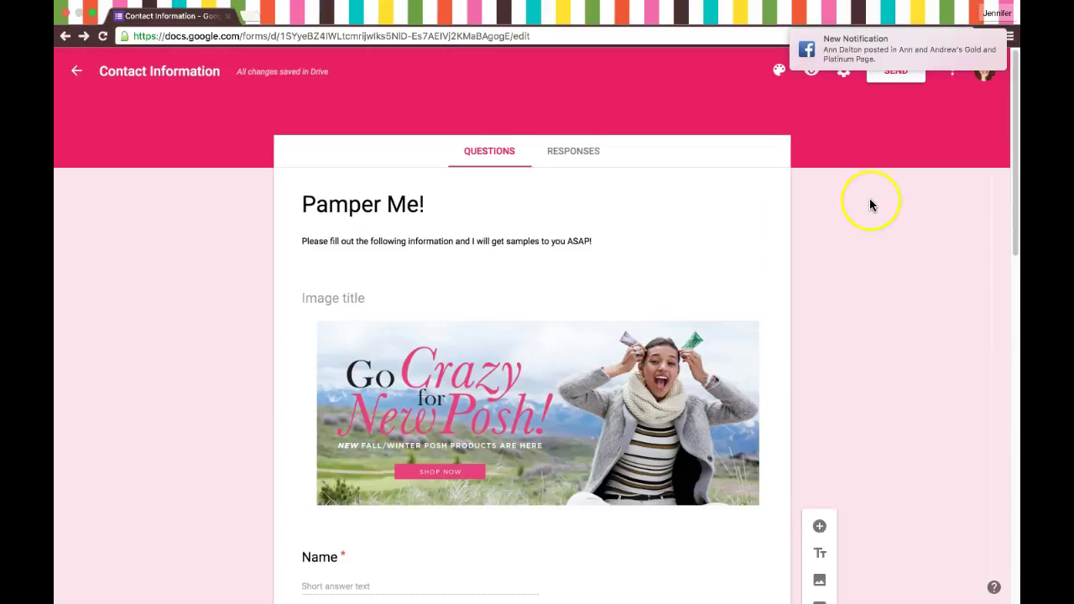
pyautogui.click(844, 74)
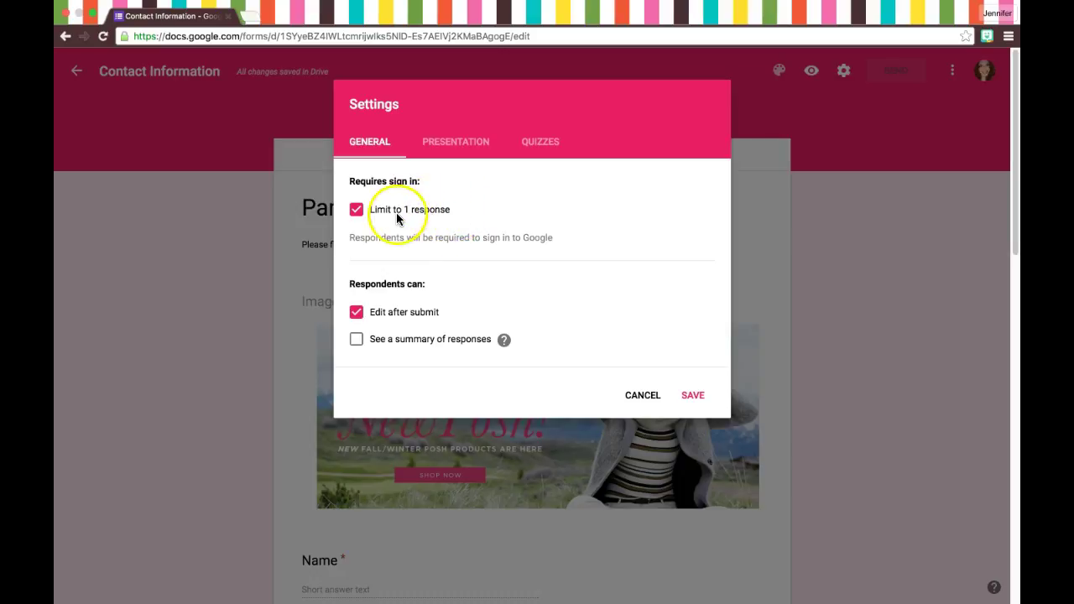
# Uncheck Limit to 1 response, keeping Edit after submit on and the response summary hidden.
pyautogui.click(356, 210)
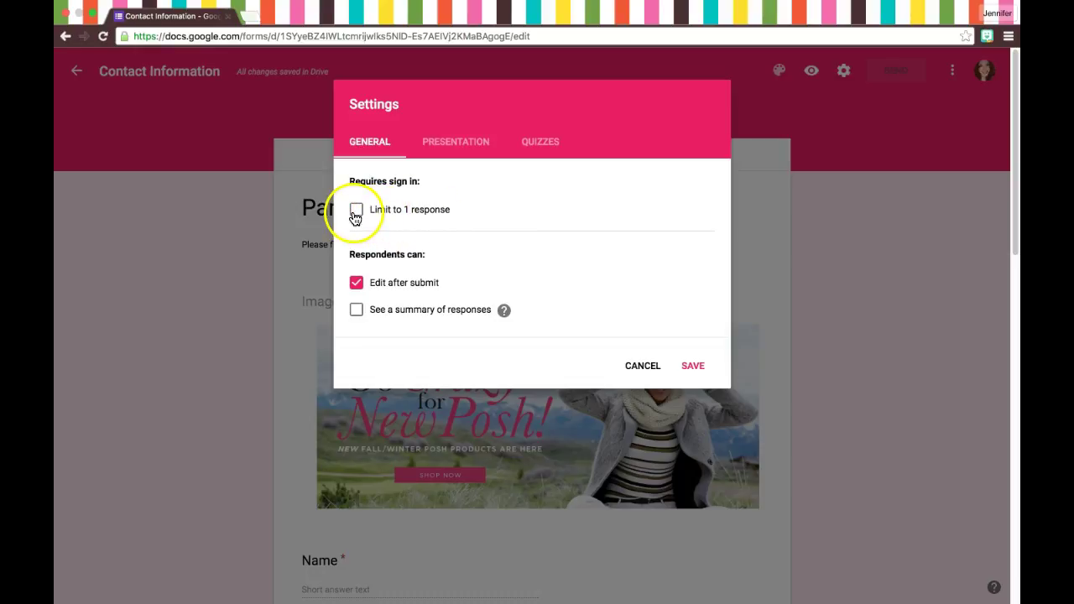
pyautogui.click(356, 212)
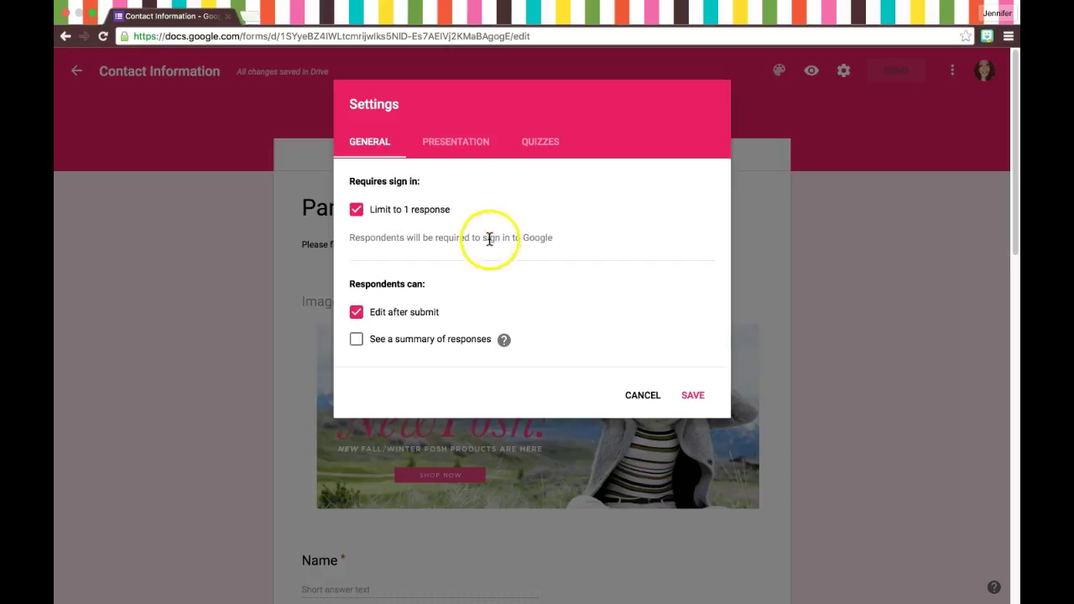
pyautogui.click(358, 209)
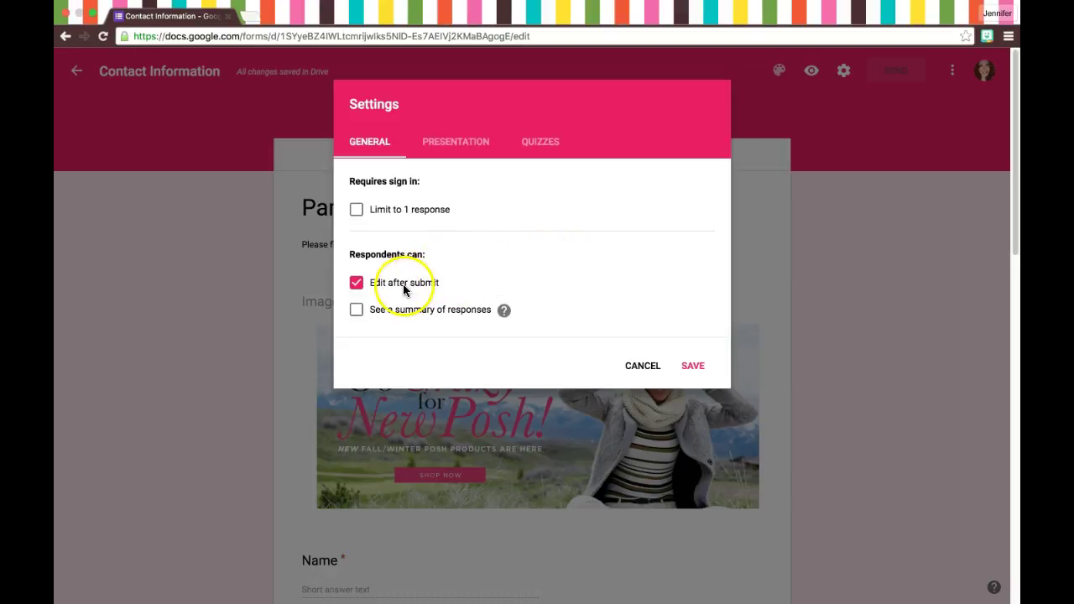
pyautogui.click(357, 285)
pyautogui.click(358, 288)
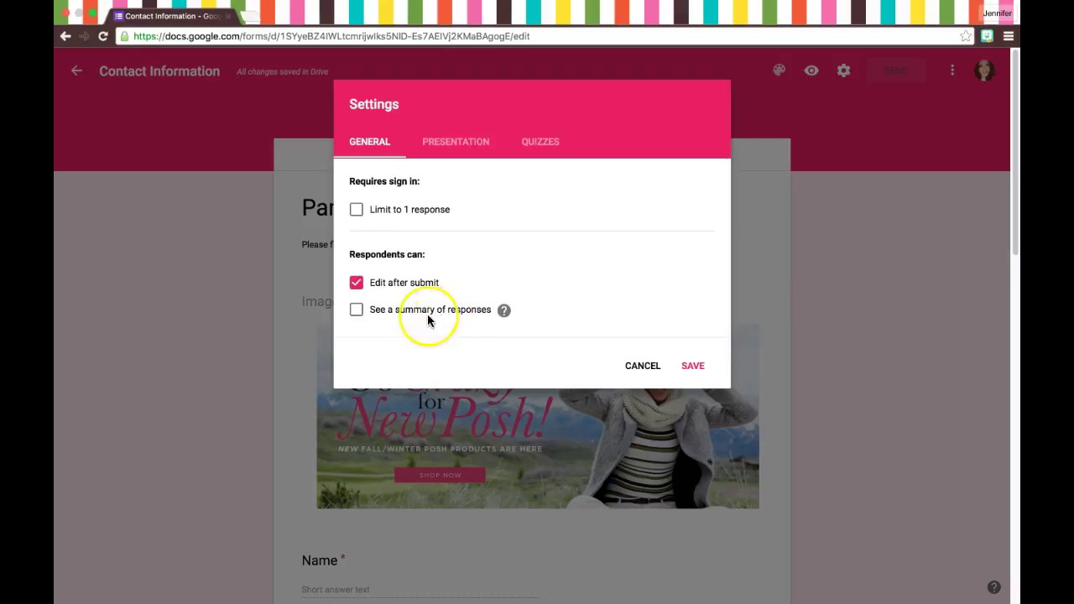
pyautogui.click(358, 310)
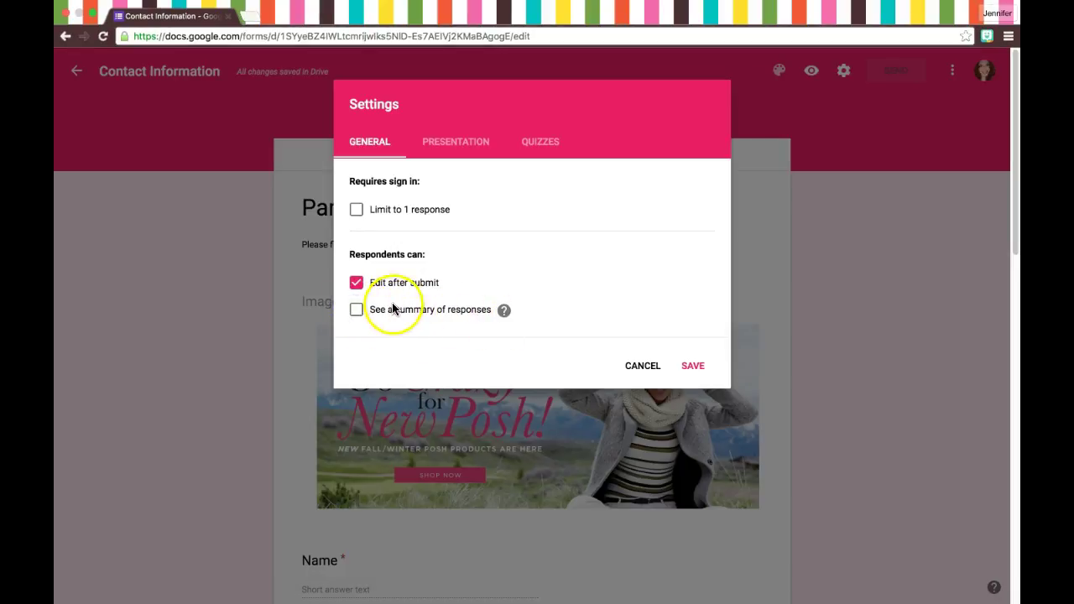
pyautogui.click(357, 309)
pyautogui.click(358, 310)
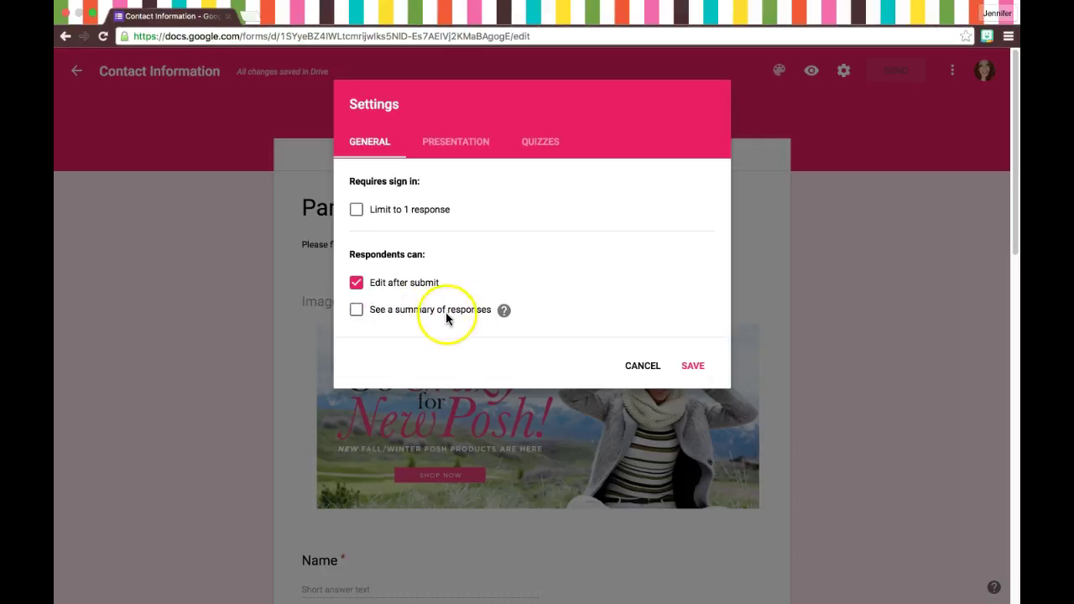
# Replace the confirmation message with a thank-you promising pampering goodies in the mail very soon, and save.
pyautogui.click(470, 149)
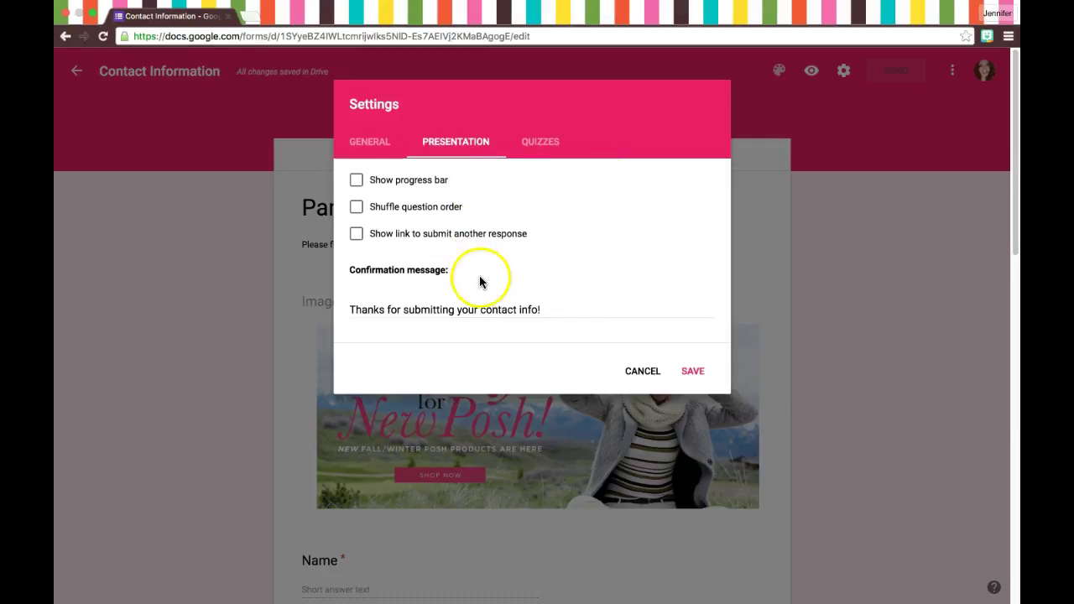
pyautogui.click(547, 309)
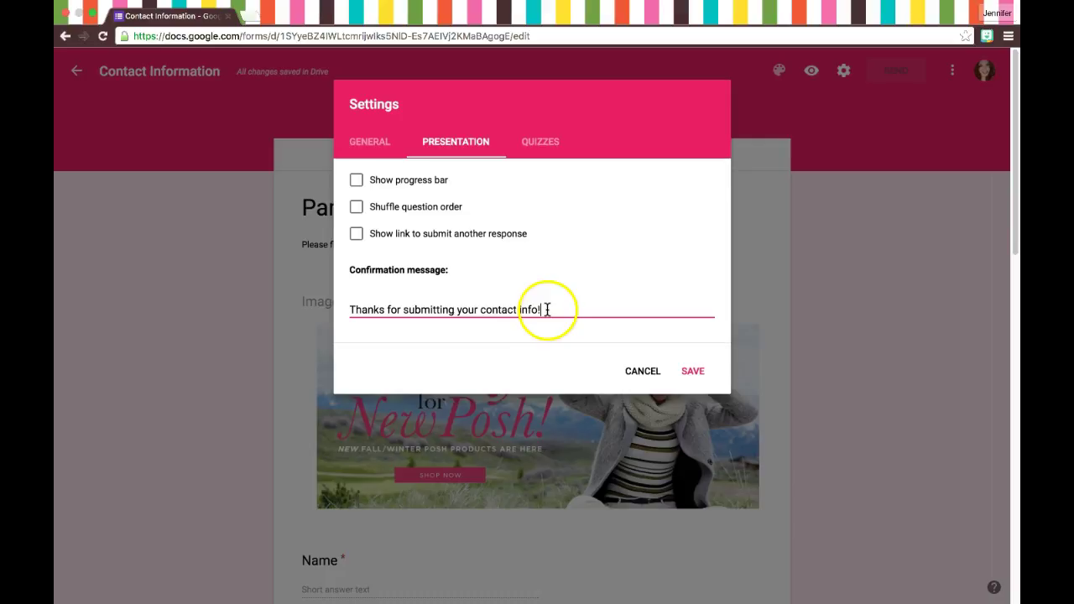
pyautogui.moveTo(548, 309); pyautogui.dragTo(361, 291)
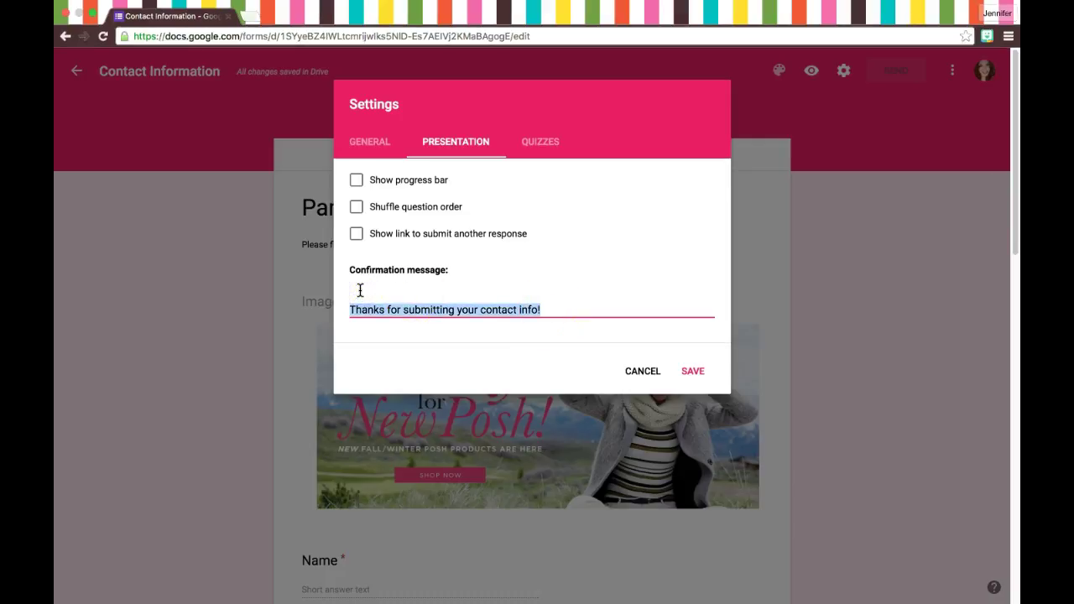
pyautogui.write('Thank you for')
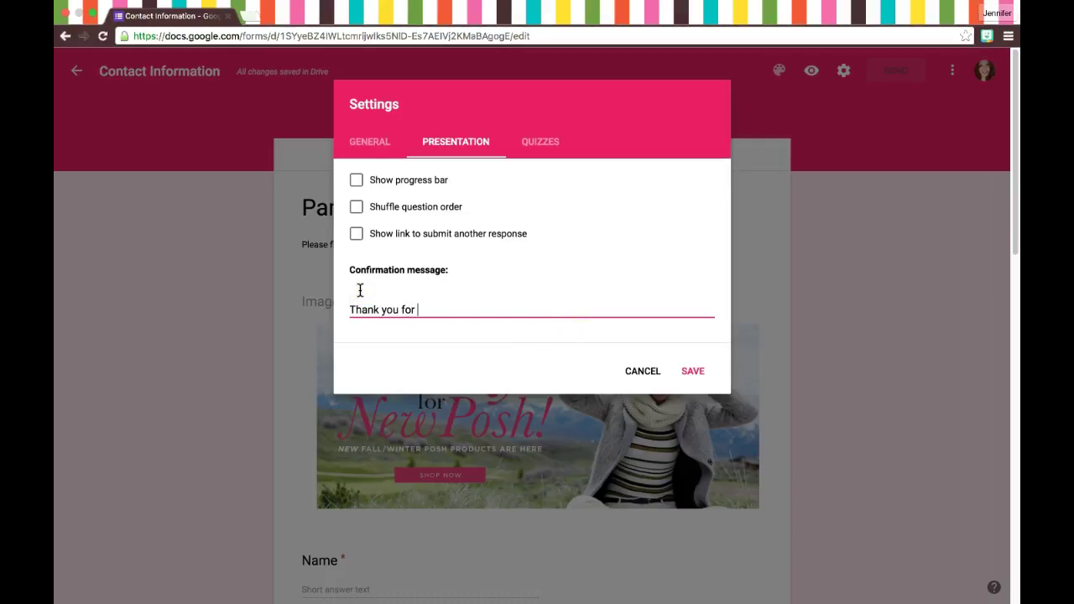
pyautogui.write(' your information. You will be re')
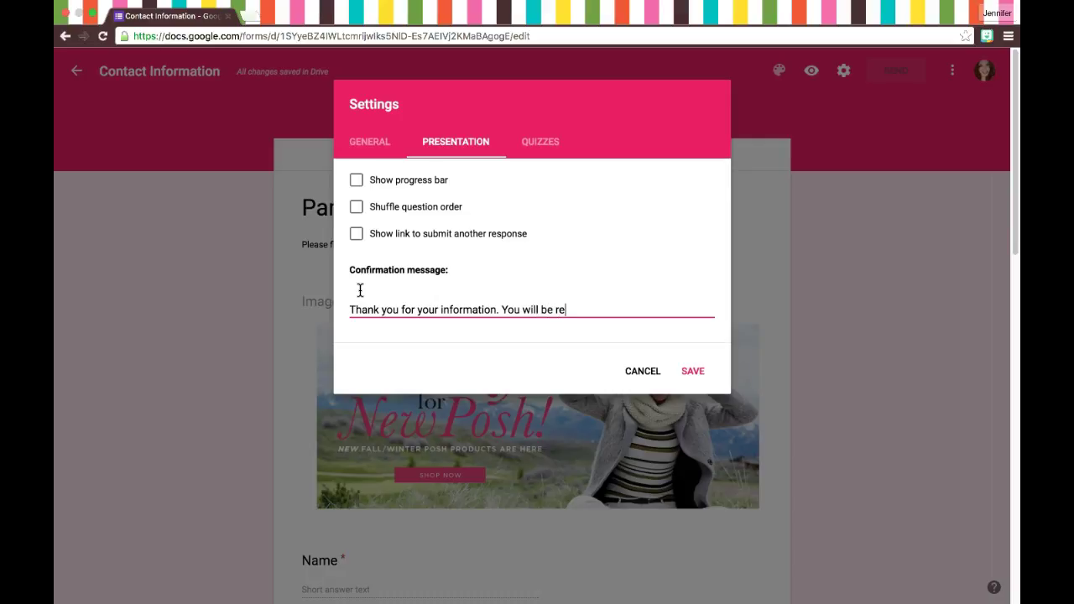
pyautogui.write('ceiving pampering')
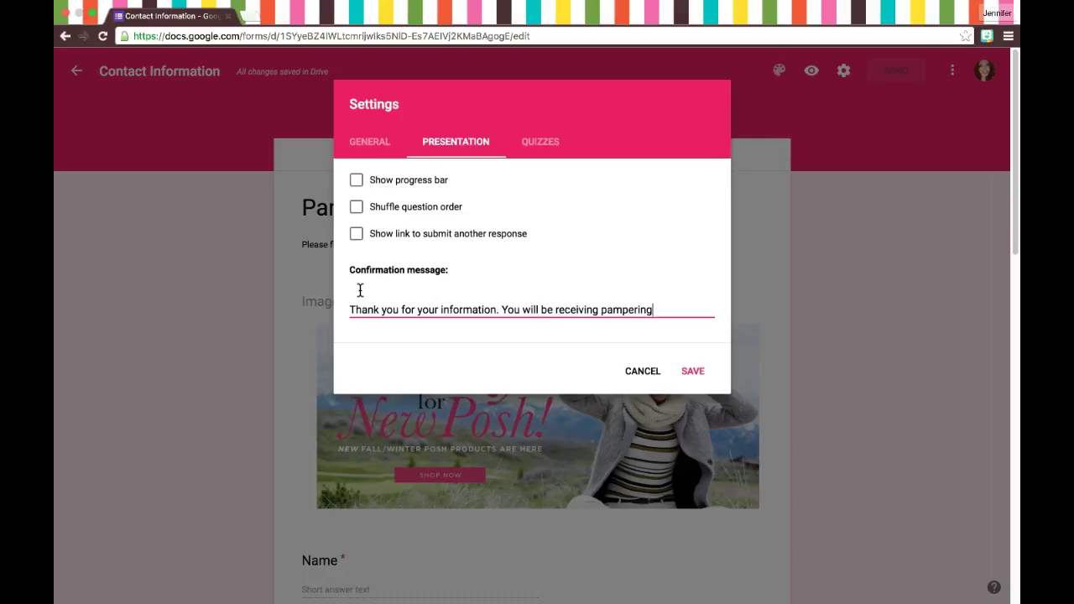
pyautogui.write(' goodies in the')
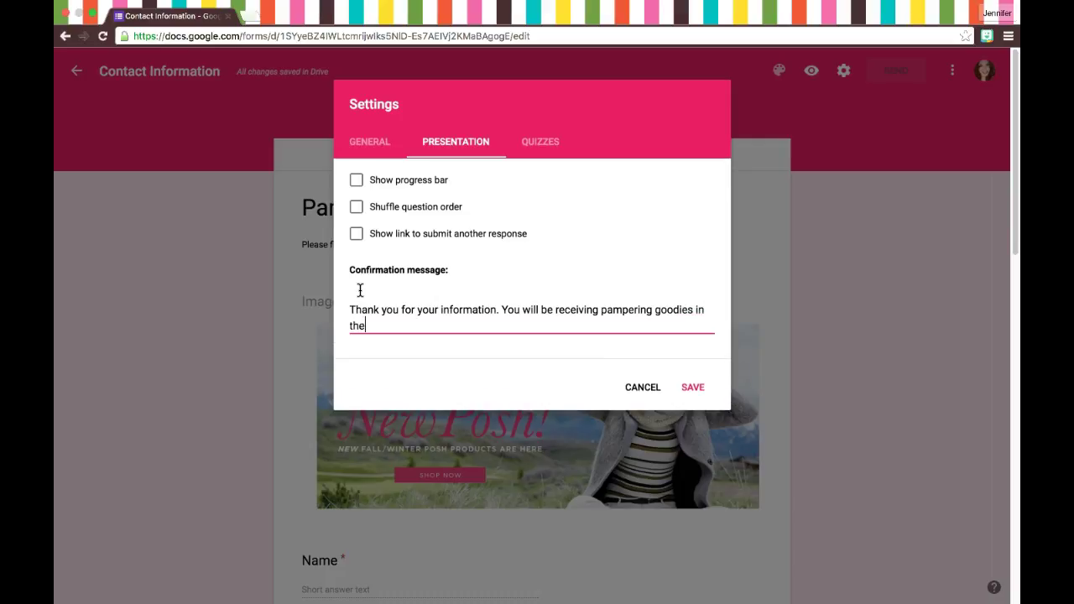
pyautogui.write(' mail very soon!')
pyautogui.click(697, 389)
# Reopen the settings to check the Presentation and Quizzes options, then cancel.
pyautogui.click(843, 70)
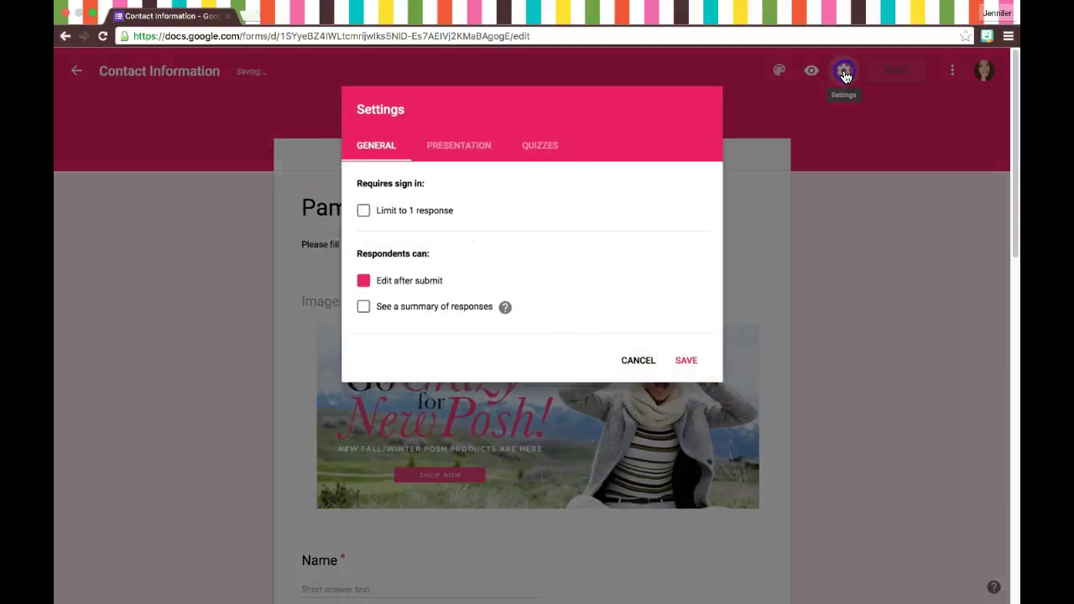
pyautogui.click(420, 144)
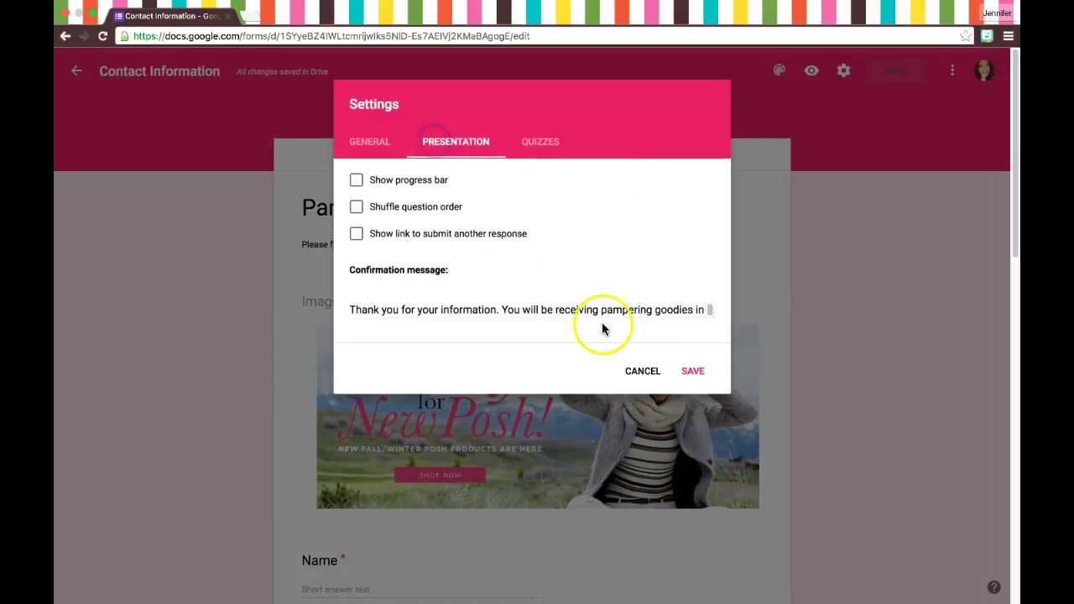
pyautogui.click(544, 145)
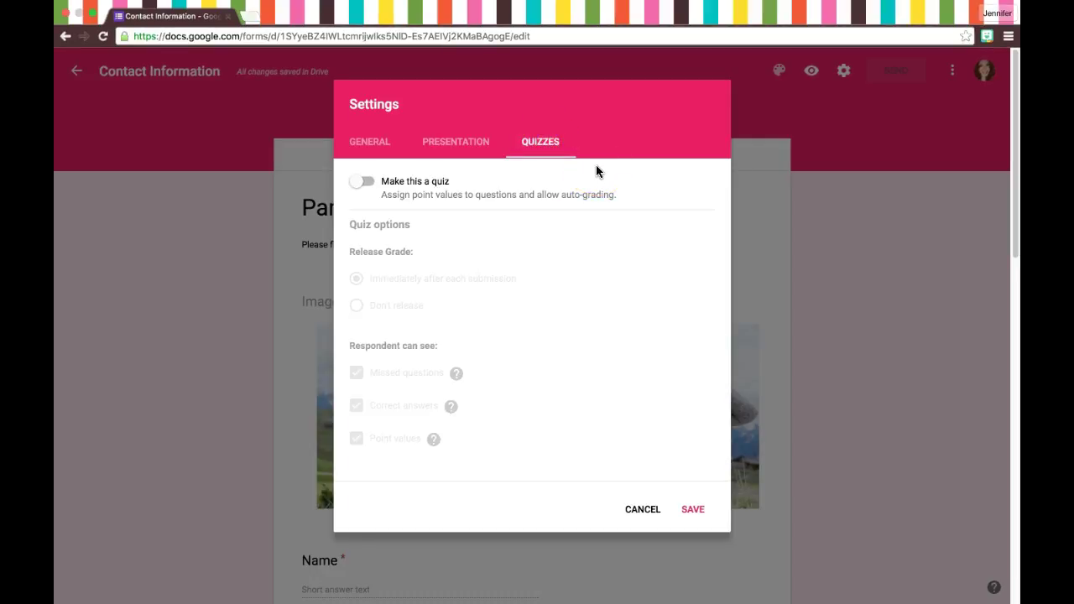
pyautogui.click(634, 510)
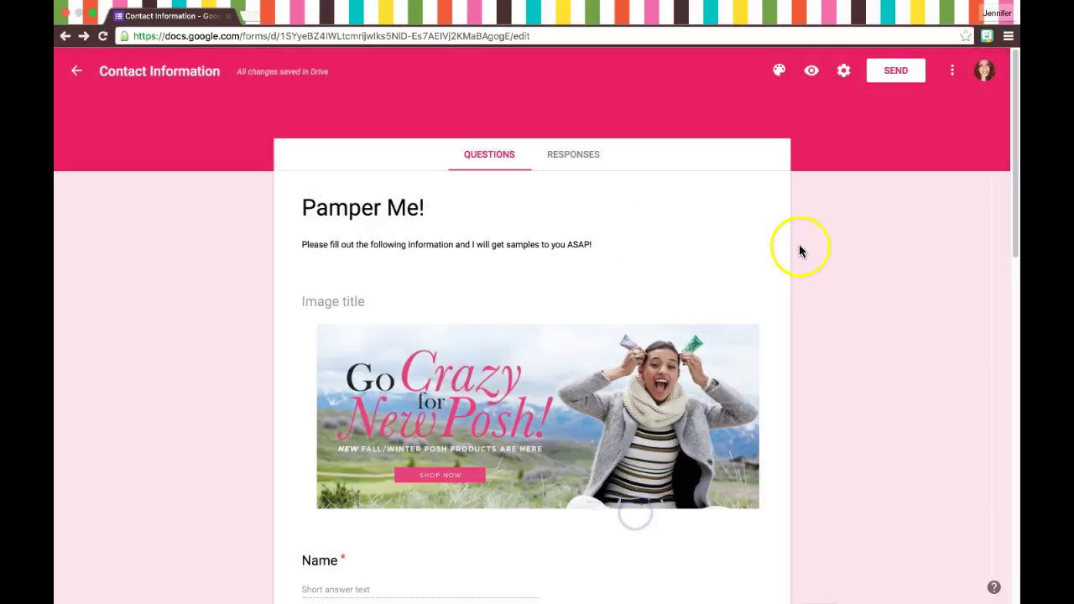
pyautogui.click(955, 73)
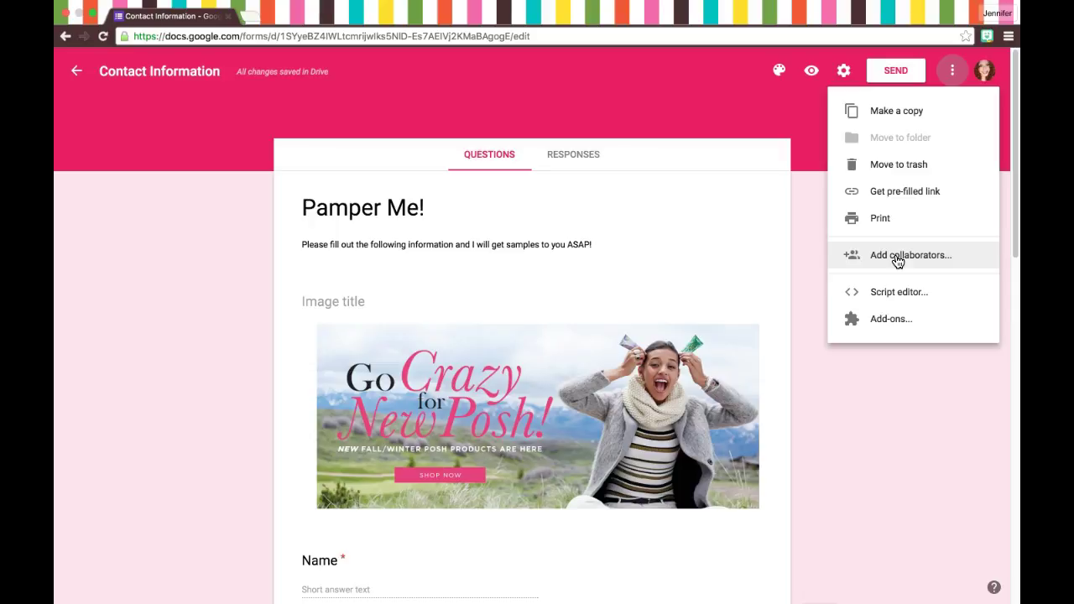
pyautogui.click(787, 100)
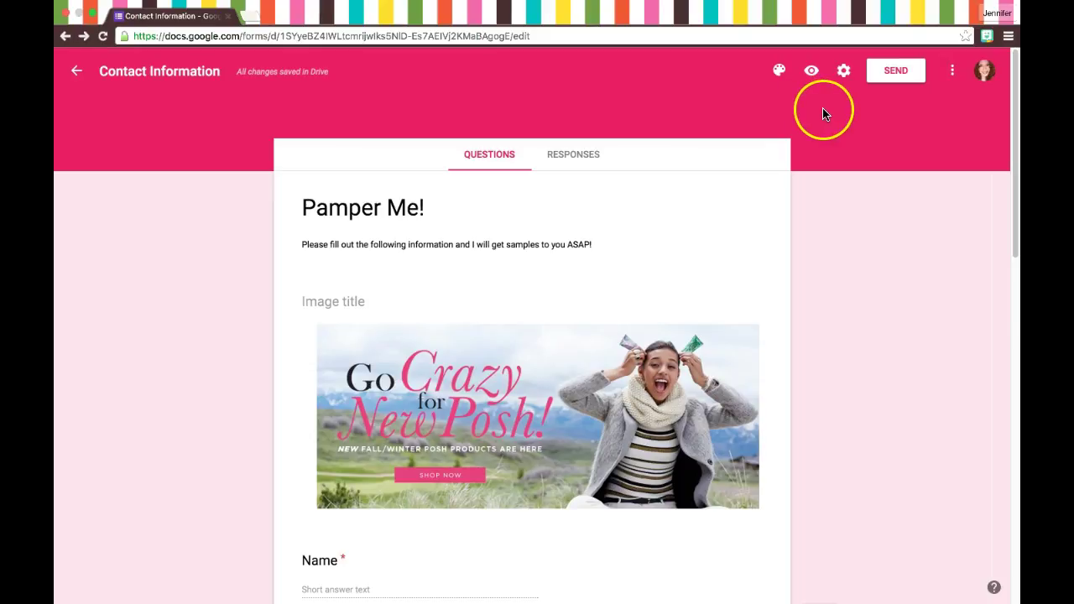
# Scroll through the Pamper Me! preview down to the Comments question and back.
pyautogui.scroll(-3, 861, 221)
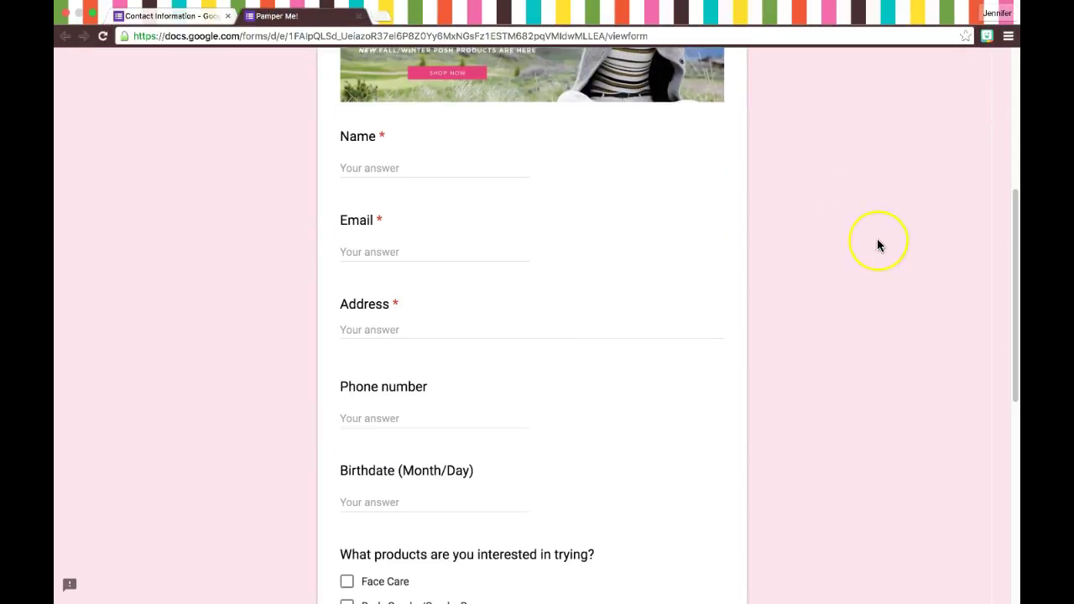
pyautogui.scroll(-1, 877, 241)
pyautogui.scroll(-4, 879, 245)
pyautogui.scroll(-2, 879, 245)
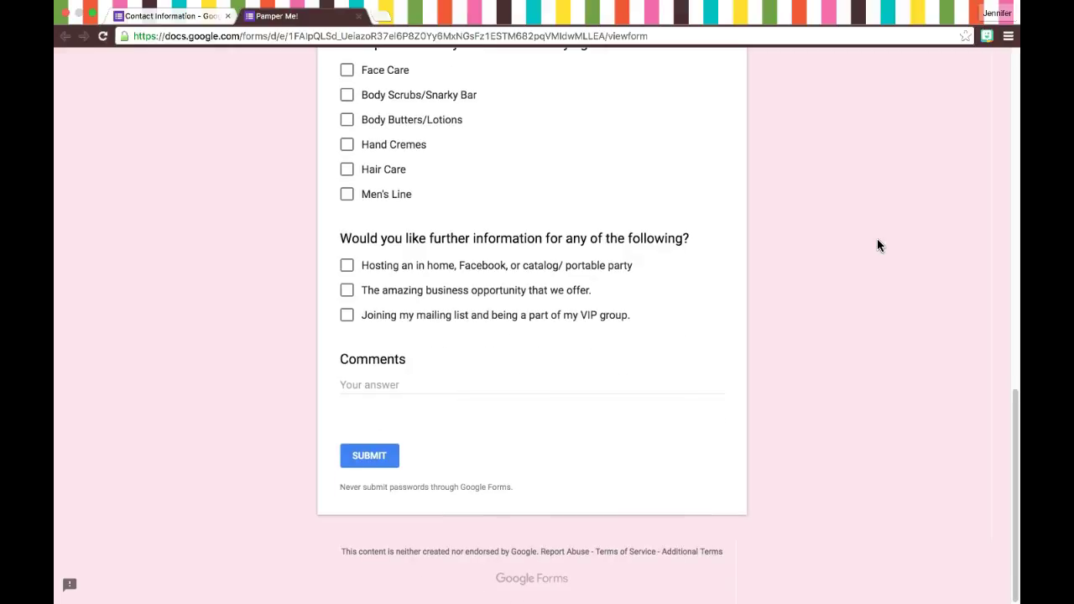
pyautogui.scroll(2, 878, 245)
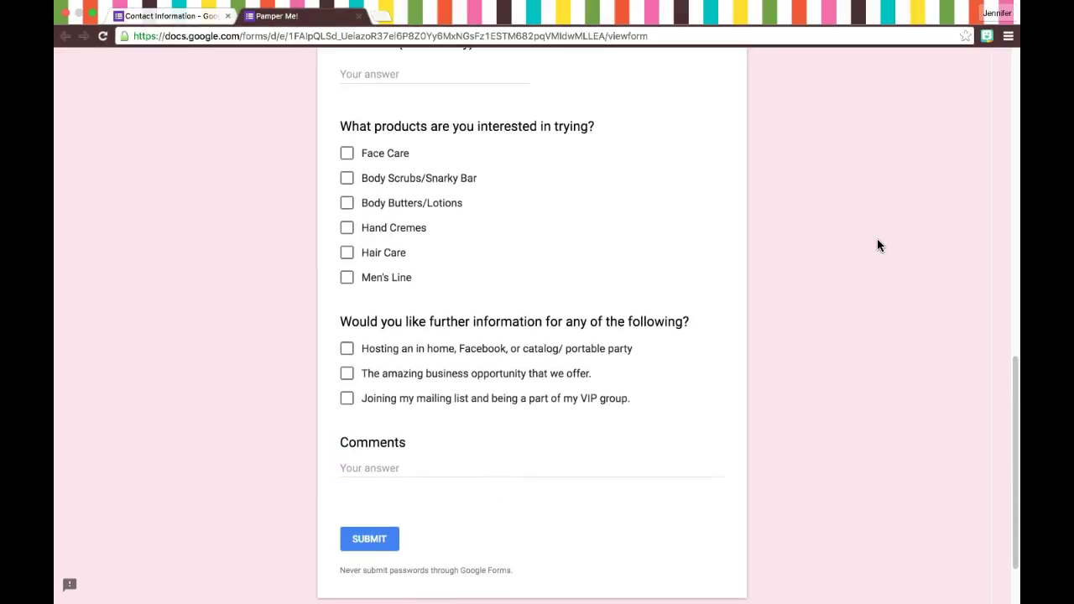
pyautogui.scroll(2, 879, 245)
pyautogui.scroll(2, 878, 245)
pyautogui.scroll(2, 879, 245)
pyautogui.scroll(1, 879, 245)
pyautogui.scroll(-2, 879, 245)
pyautogui.scroll(-3, 878, 245)
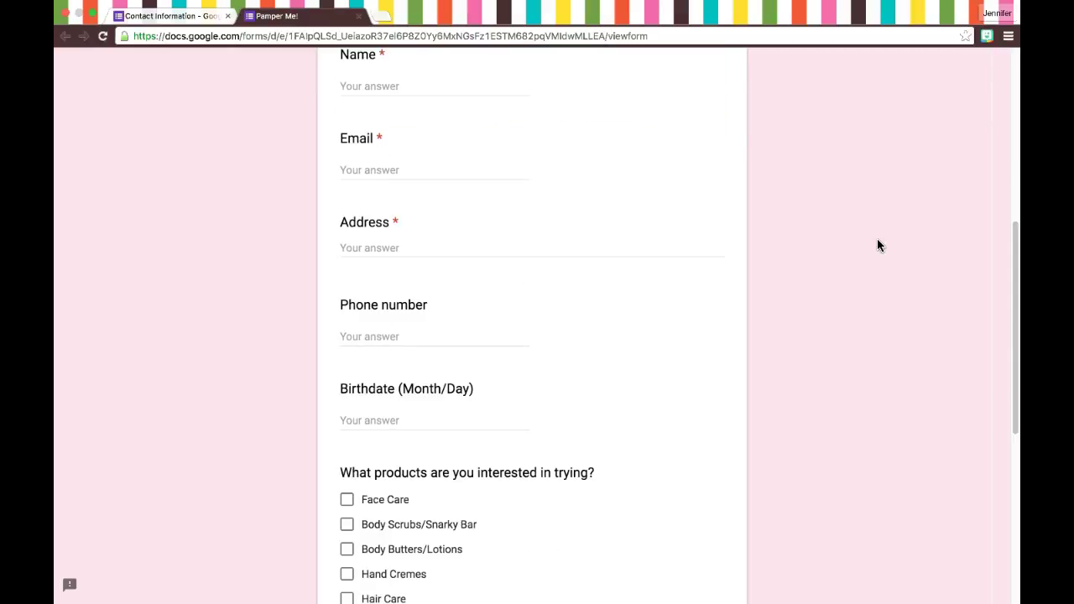
pyautogui.scroll(-4, 879, 245)
pyautogui.scroll(-3, 879, 245)
pyautogui.scroll(5, 878, 245)
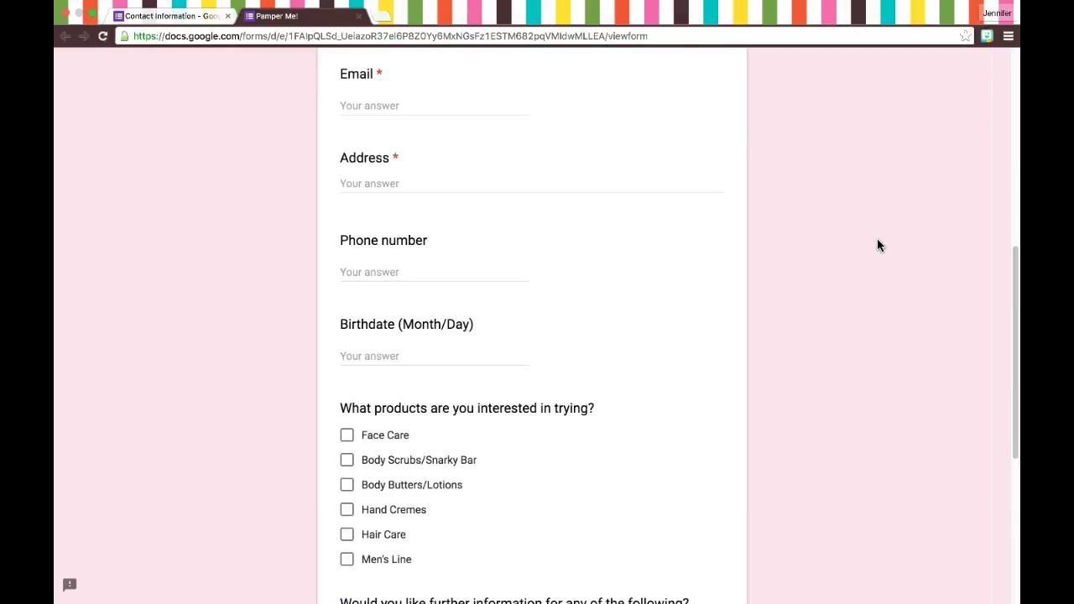
pyautogui.scroll(5, 839, 222)
pyautogui.click(802, 202)
# Copy a shortened goo.gl link to the form from the Send dialog's Link option.
pyautogui.click(167, 16)
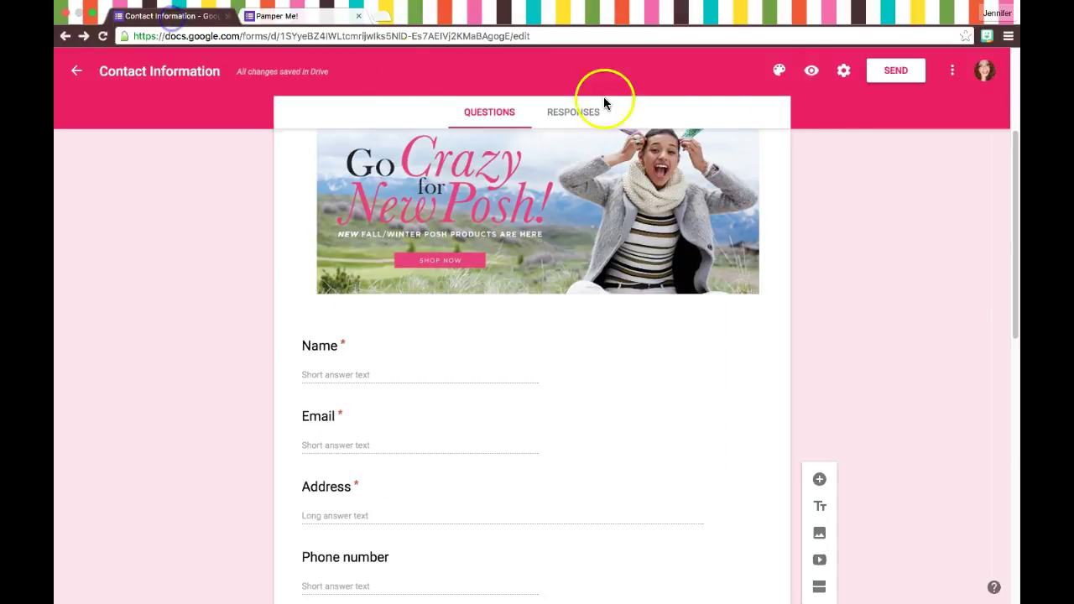
pyautogui.click(895, 74)
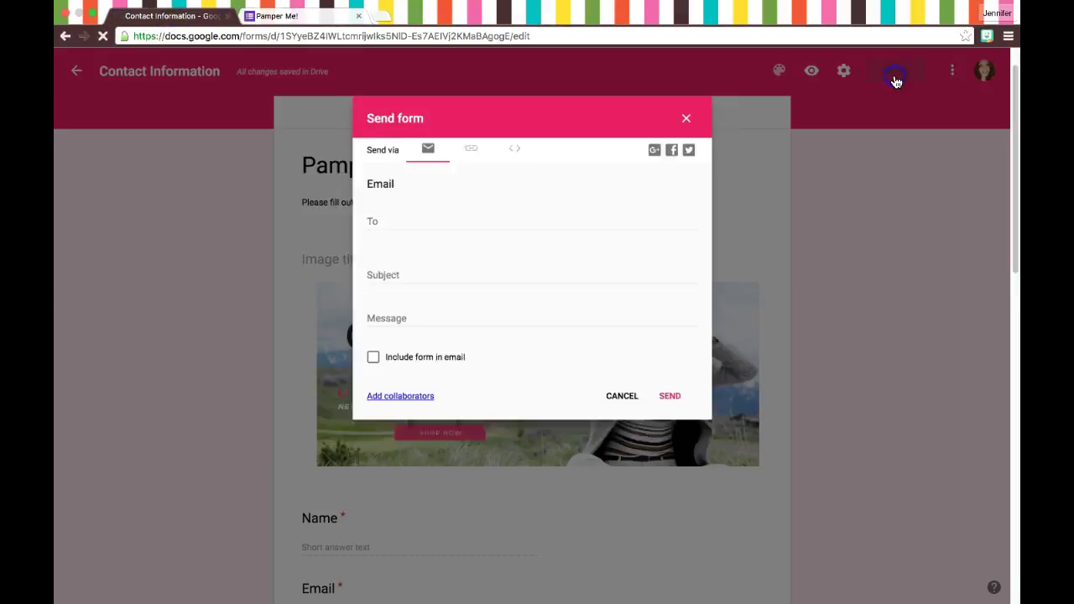
pyautogui.click(467, 138)
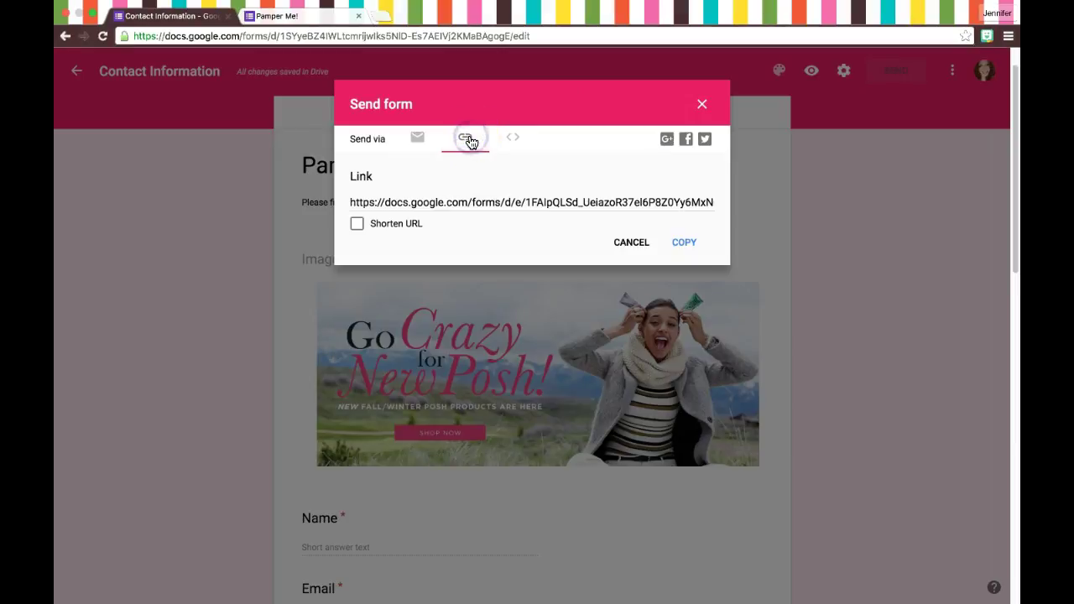
pyautogui.click(358, 224)
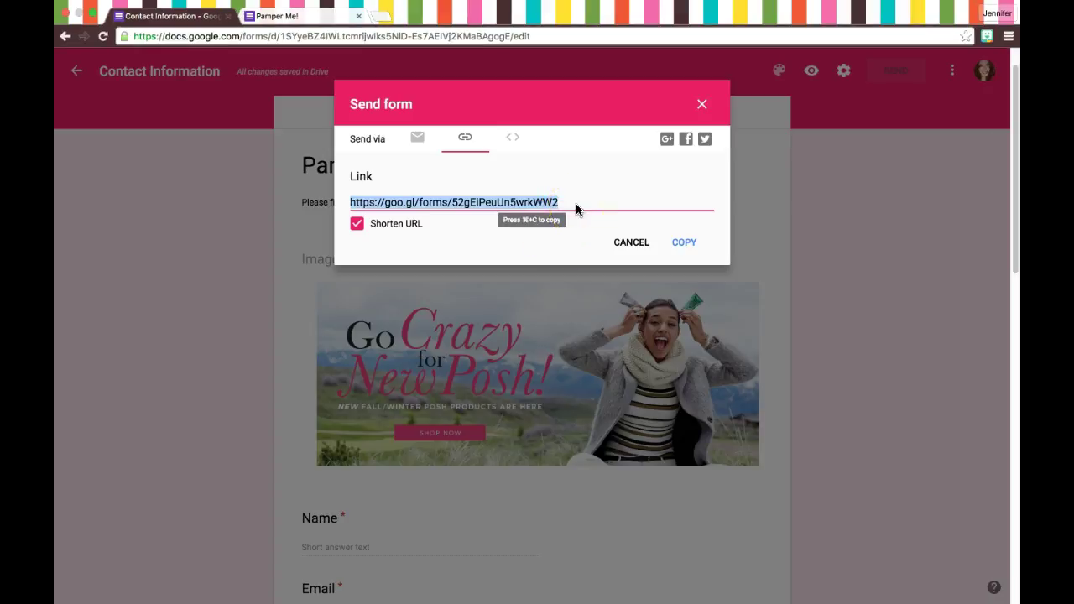
pyautogui.click(546, 204)
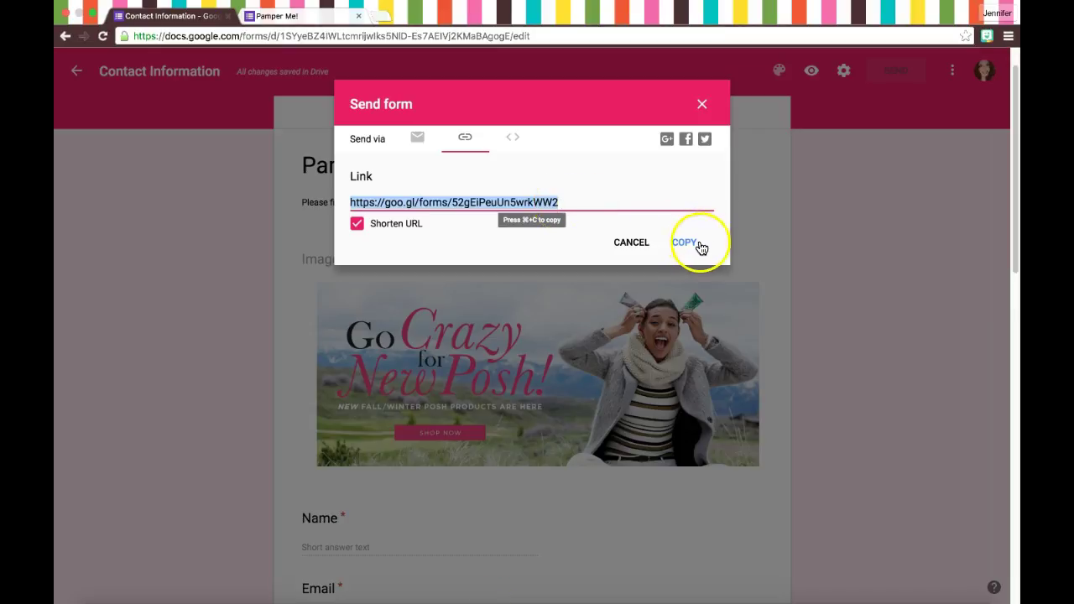
pyautogui.click(686, 243)
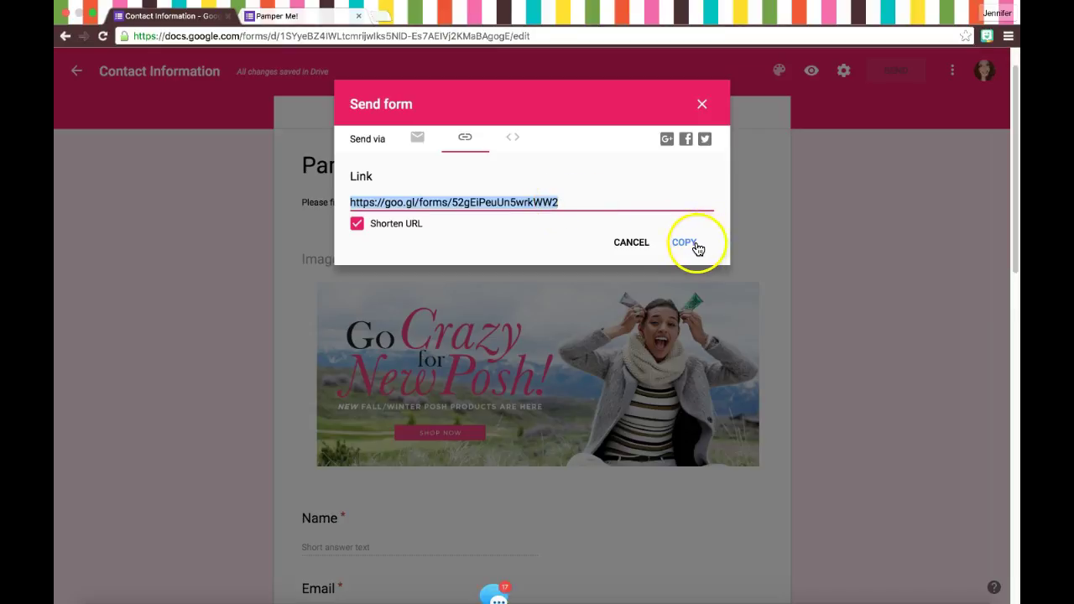
pyautogui.click(857, 162)
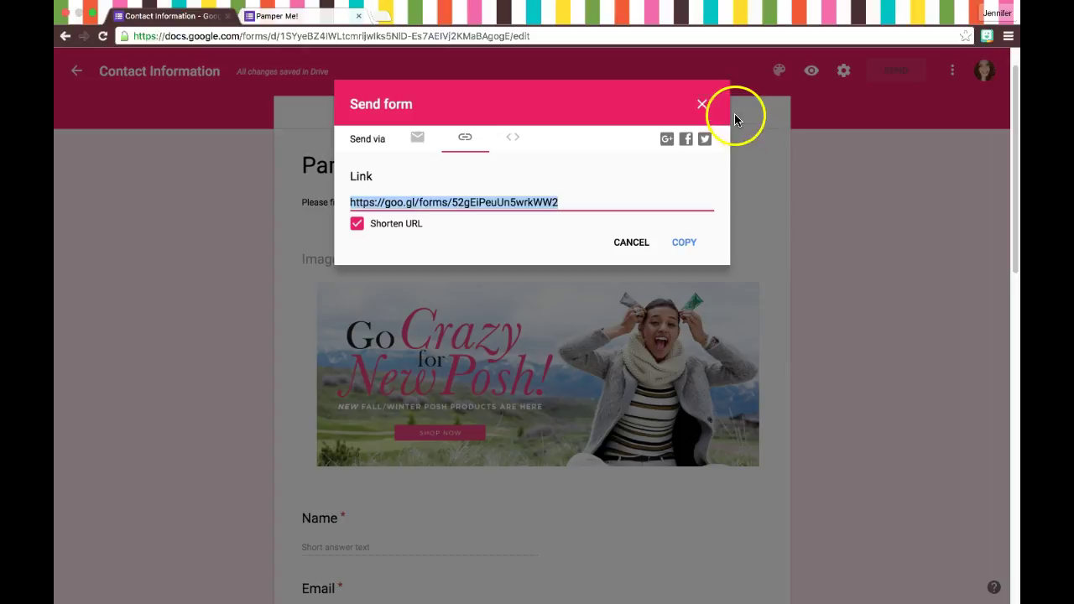
pyautogui.click(703, 104)
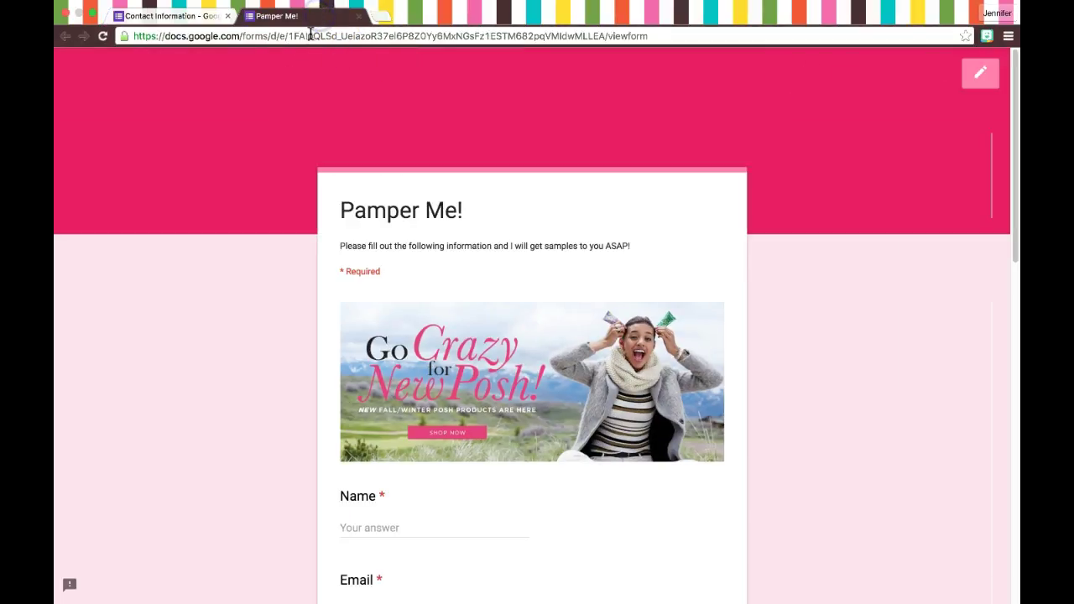
# Go to facebook.com in the second tab and open the Facebook profile page.
pyautogui.click(310, 37)
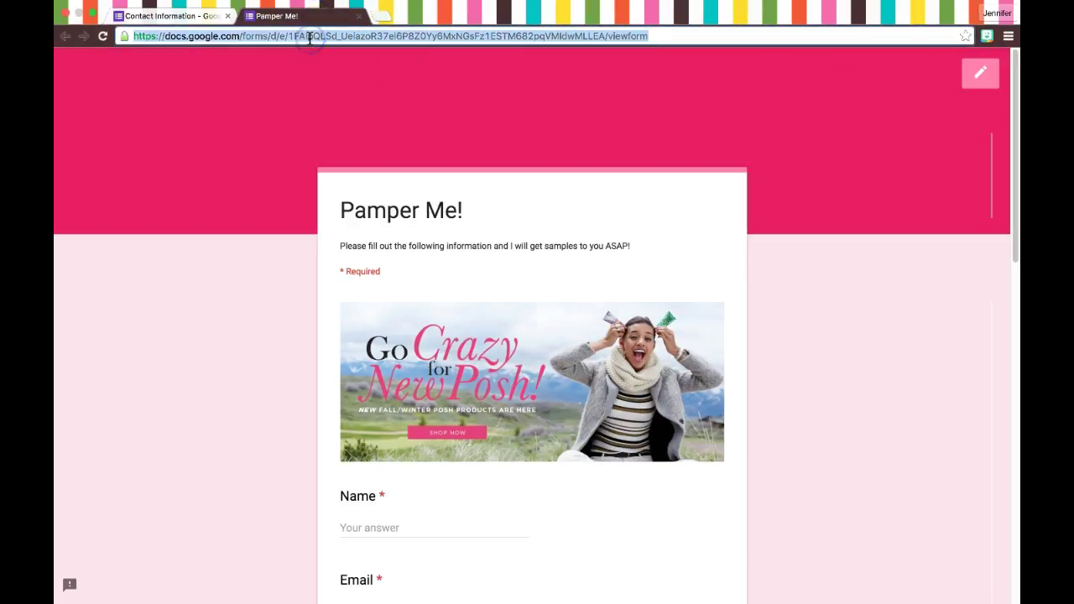
pyautogui.write('facebook')
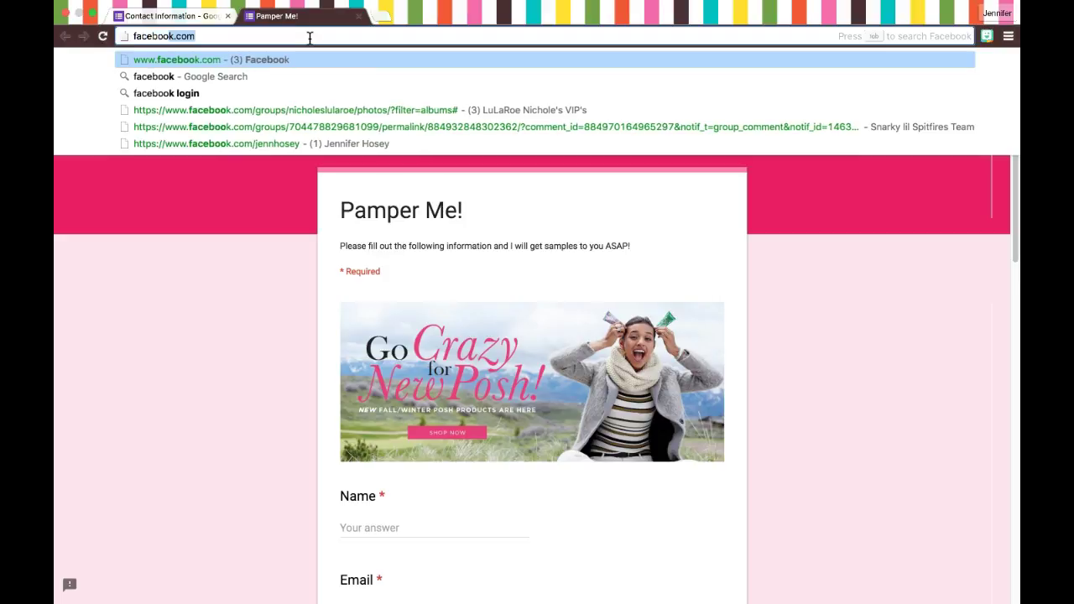
pyautogui.write('.com')
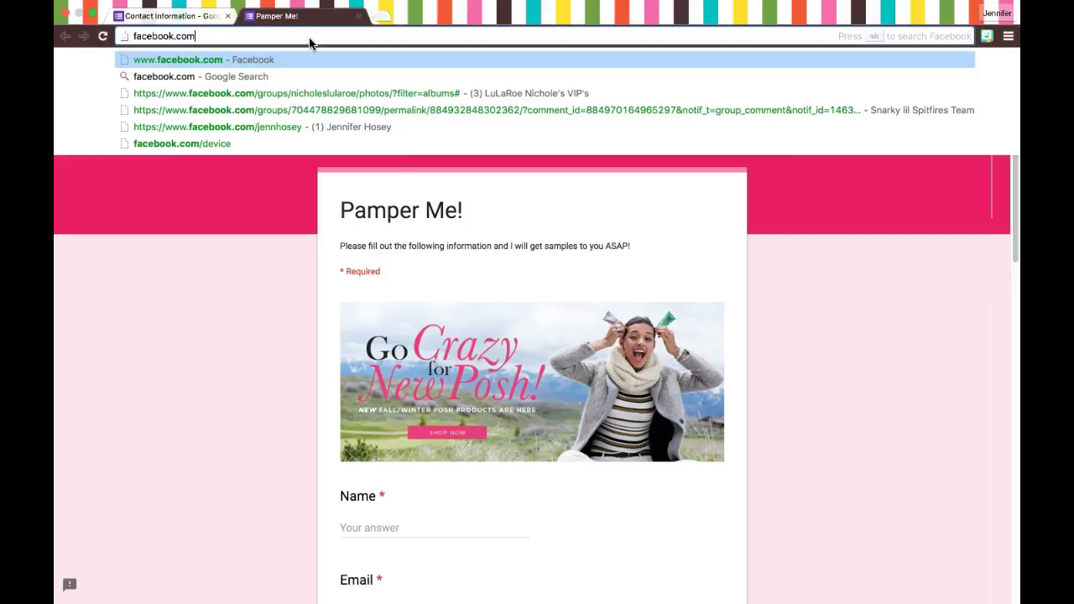
pyautogui.press('Return')
pyautogui.click(628, 65)
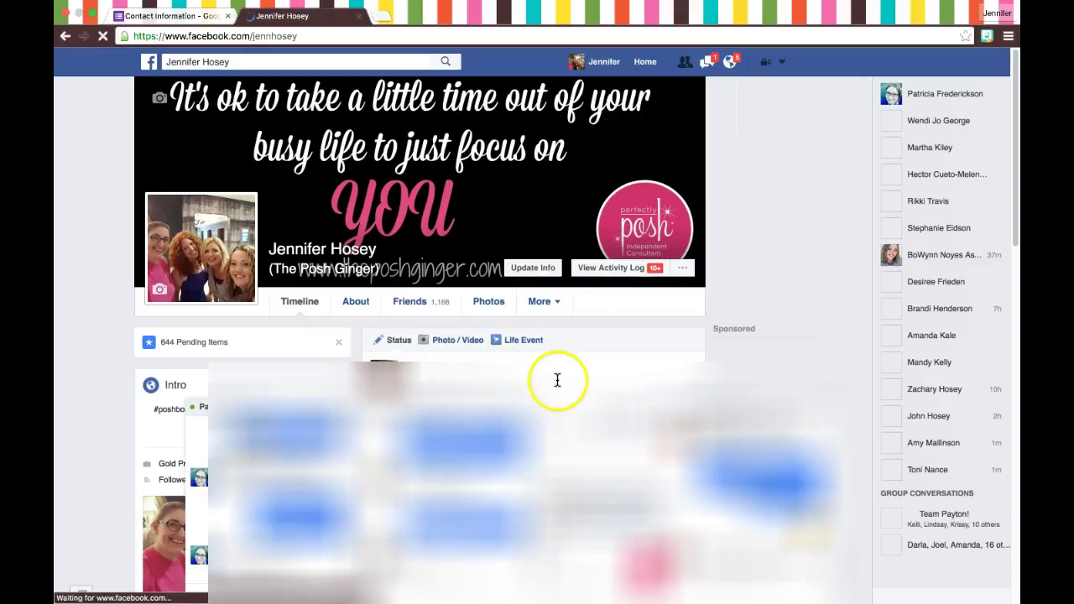
pyautogui.scroll(-5, 576, 360)
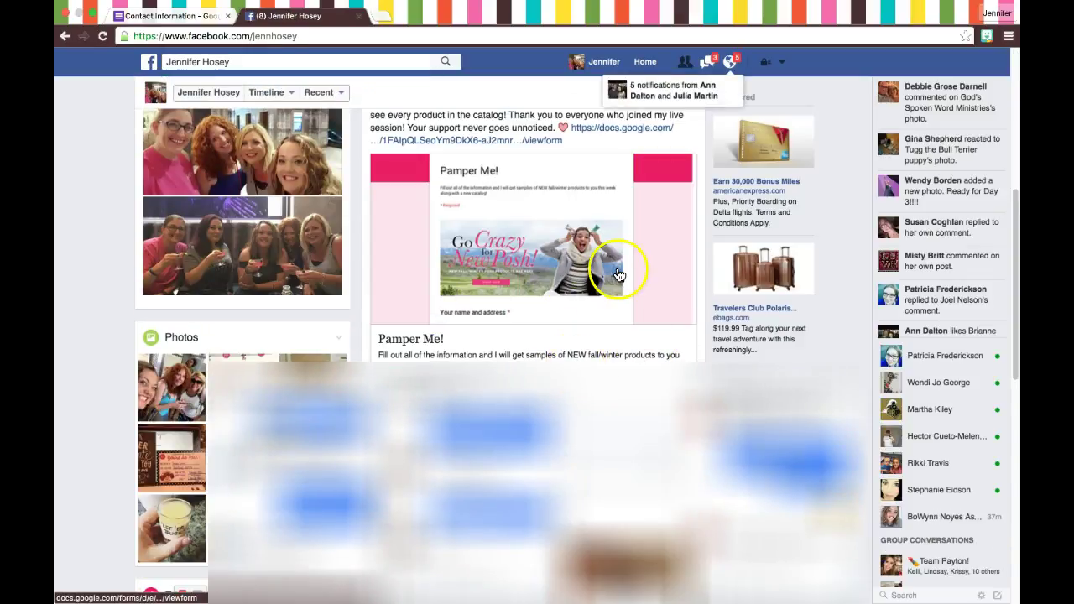
pyautogui.scroll(10, 618, 274)
# Paste the short form link into a status draft, then return to the Contact Information tab.
pyautogui.rightClick(451, 256)
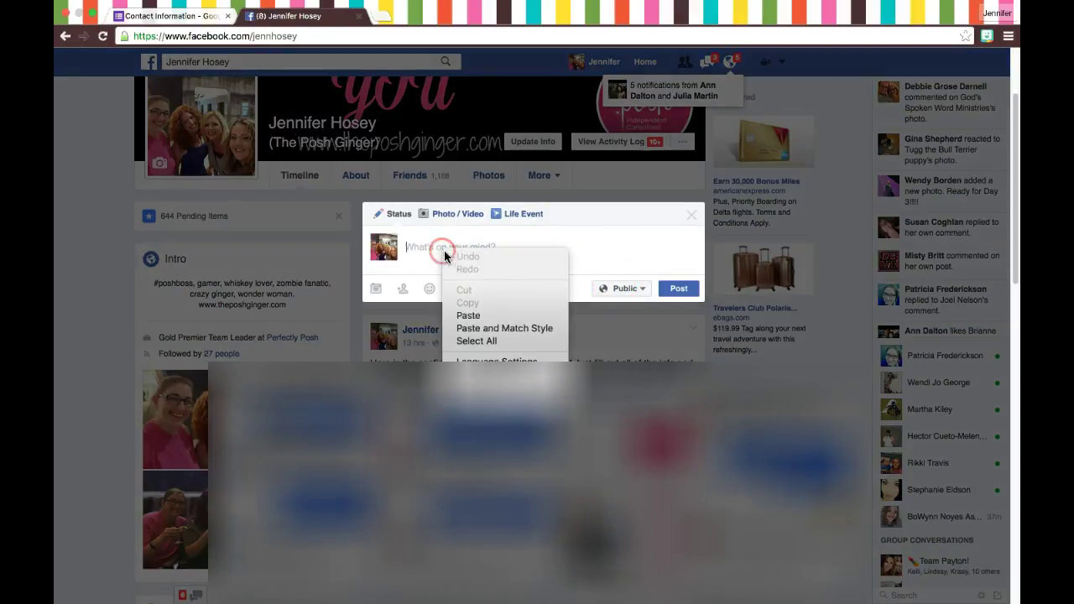
pyautogui.click(468, 315)
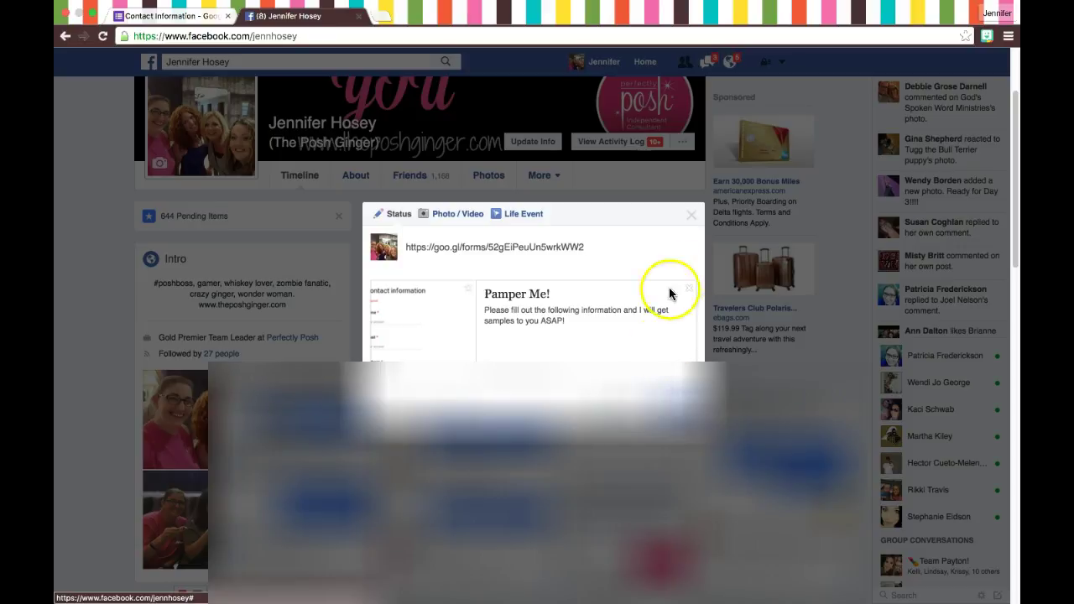
pyautogui.click(692, 219)
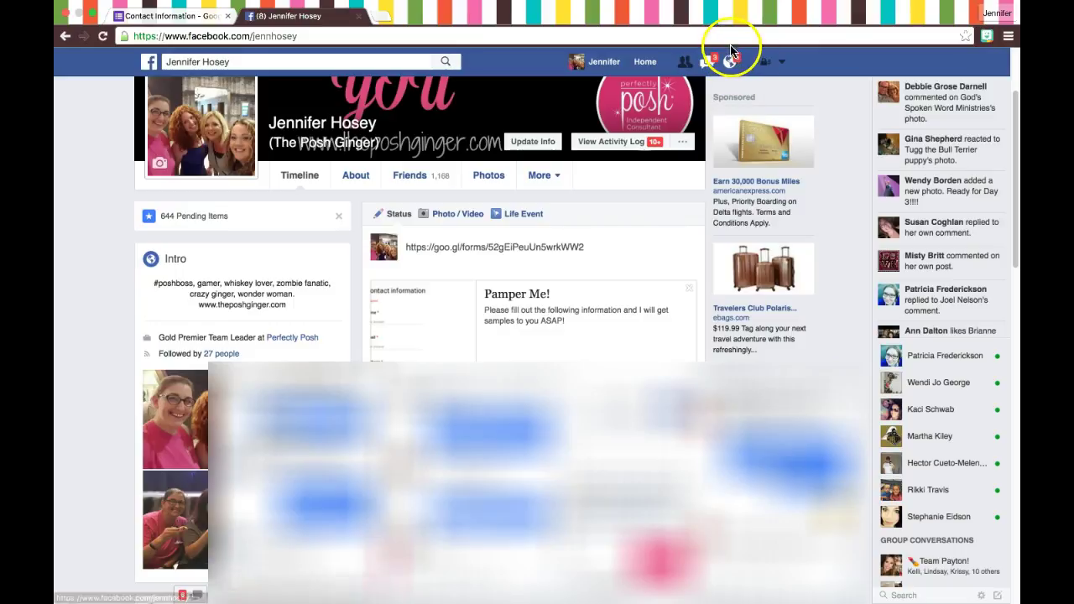
pyautogui.click(730, 63)
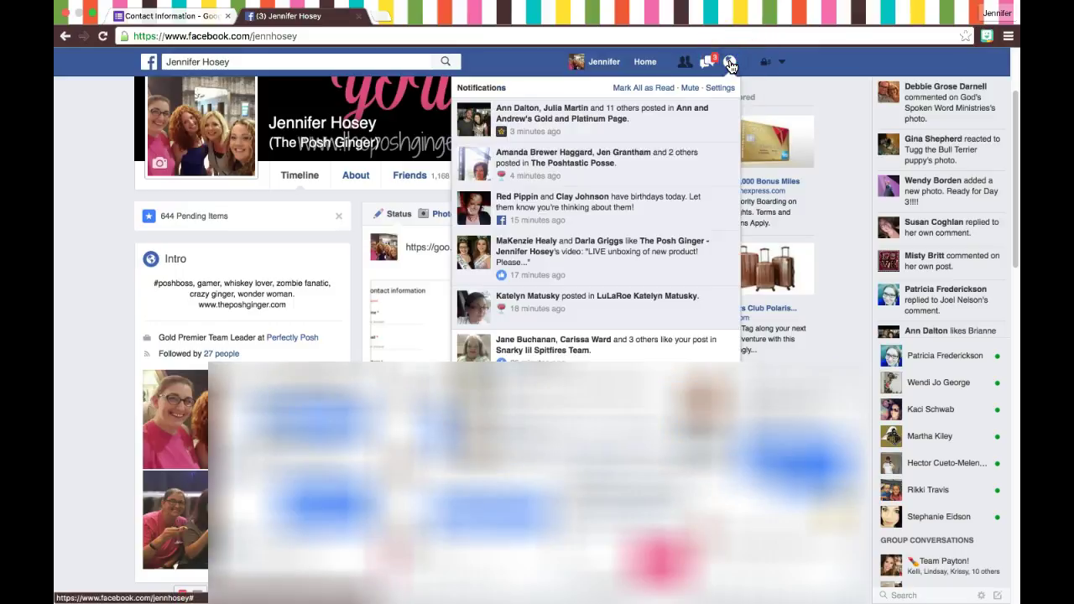
pyautogui.click(209, 16)
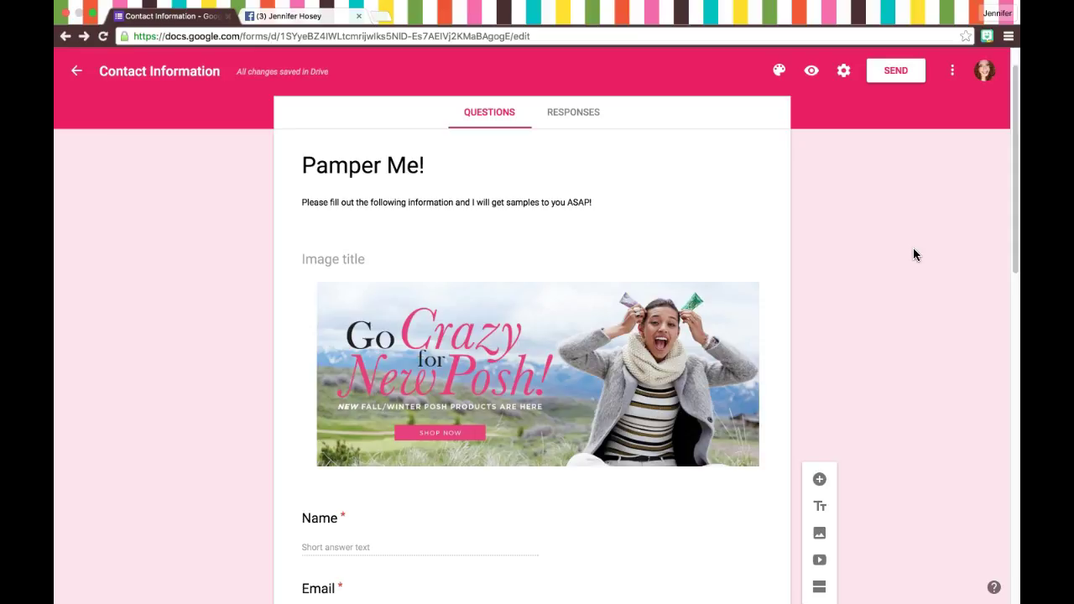
# Load the pasted goo.gl form link in the Facebook tab, confirming Leave this Page.
pyautogui.scroll(-2, 914, 319)
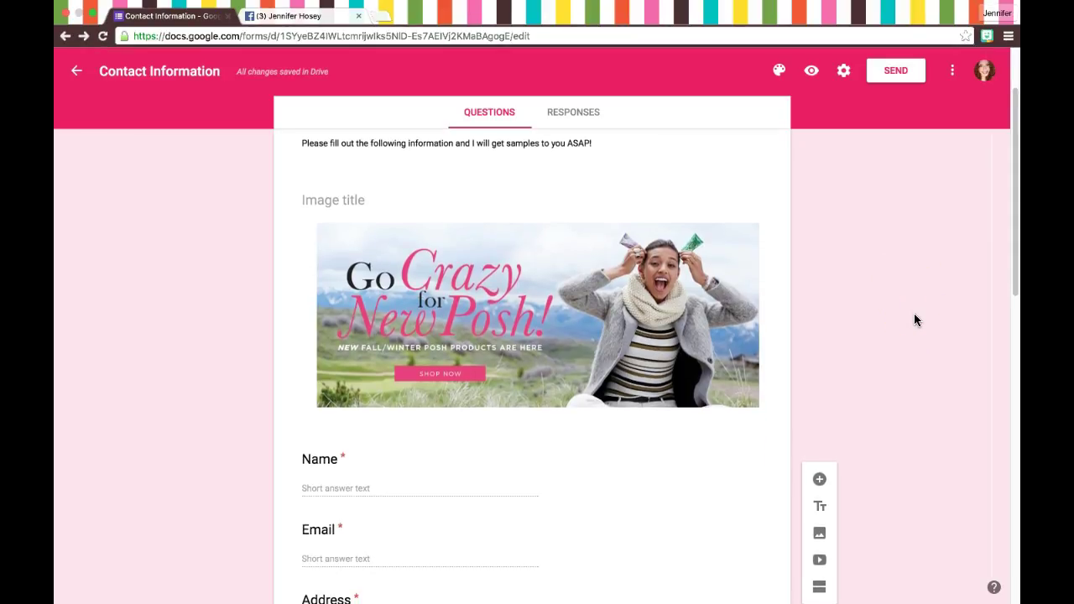
pyautogui.scroll(1, 914, 319)
pyautogui.scroll(2, 915, 319)
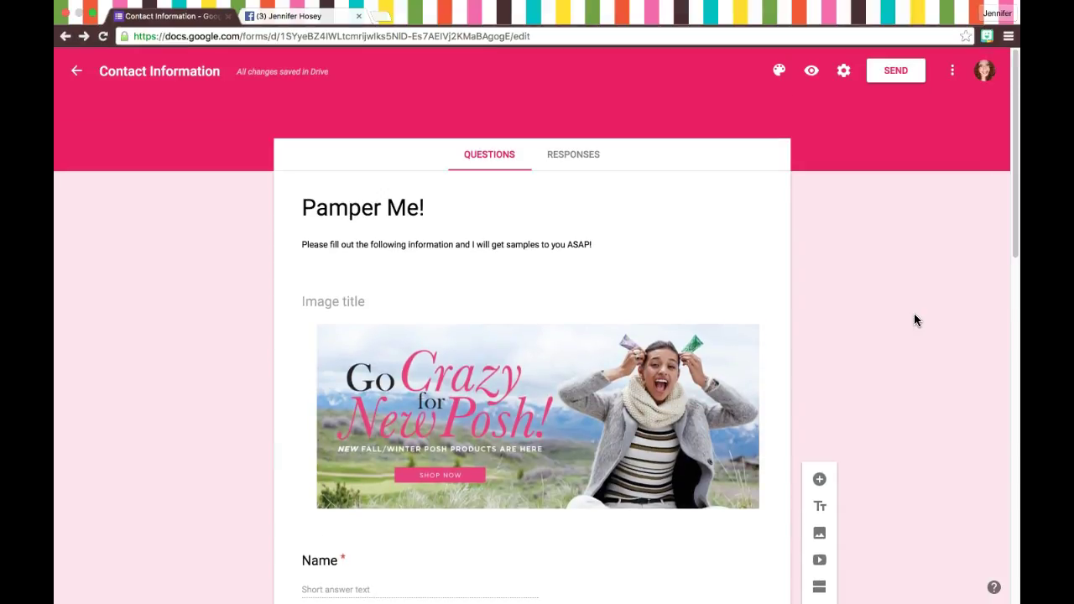
pyautogui.scroll(-3, 914, 319)
pyautogui.scroll(-1, 914, 319)
pyautogui.scroll(-5, 914, 319)
pyautogui.scroll(6, 914, 319)
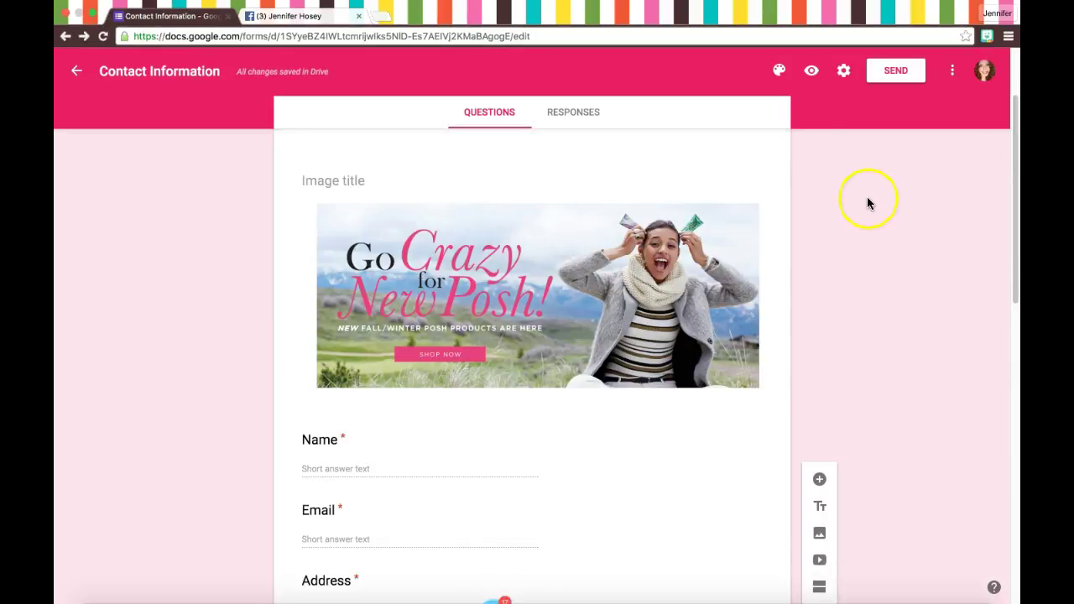
pyautogui.click(290, 16)
pyautogui.rightClick(279, 36)
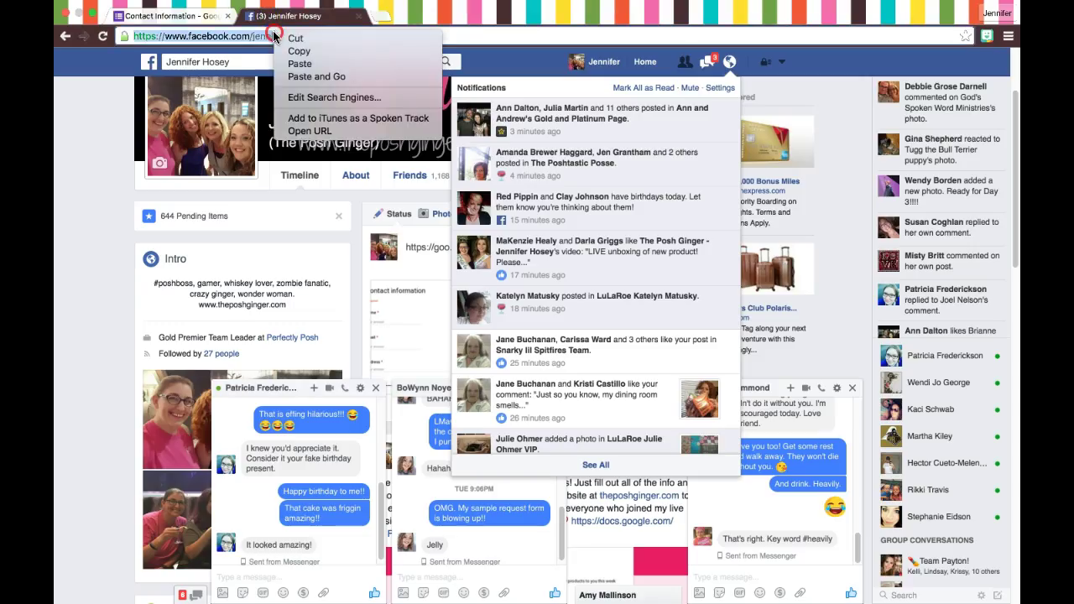
pyautogui.click(286, 64)
pyautogui.press('Return')
pyautogui.click(631, 207)
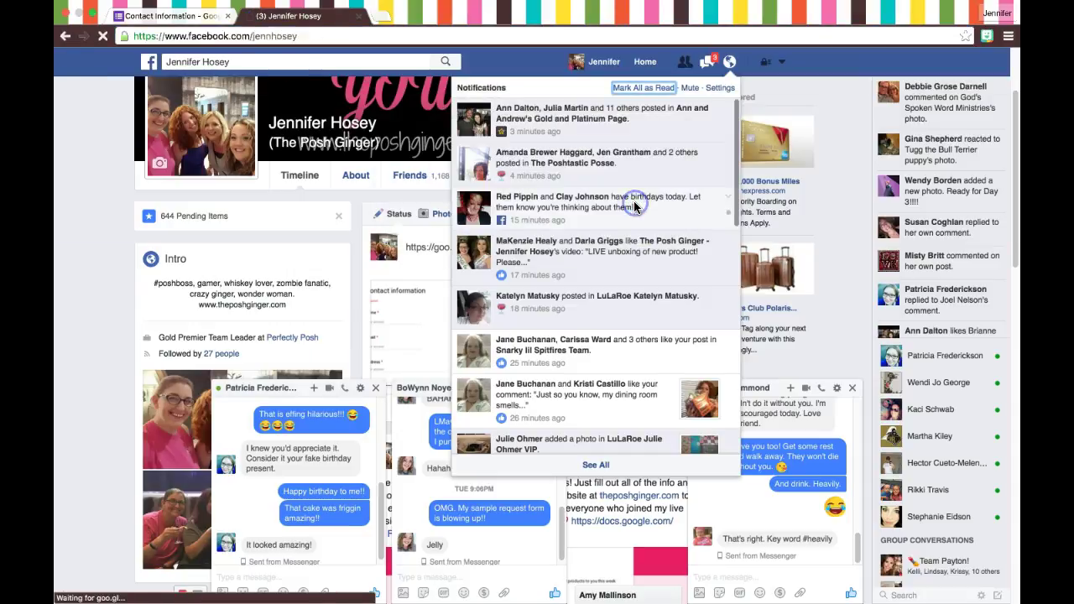
# Enter a test name and e-mail address in the Name and Email fields.
pyautogui.scroll(-5, 667, 325)
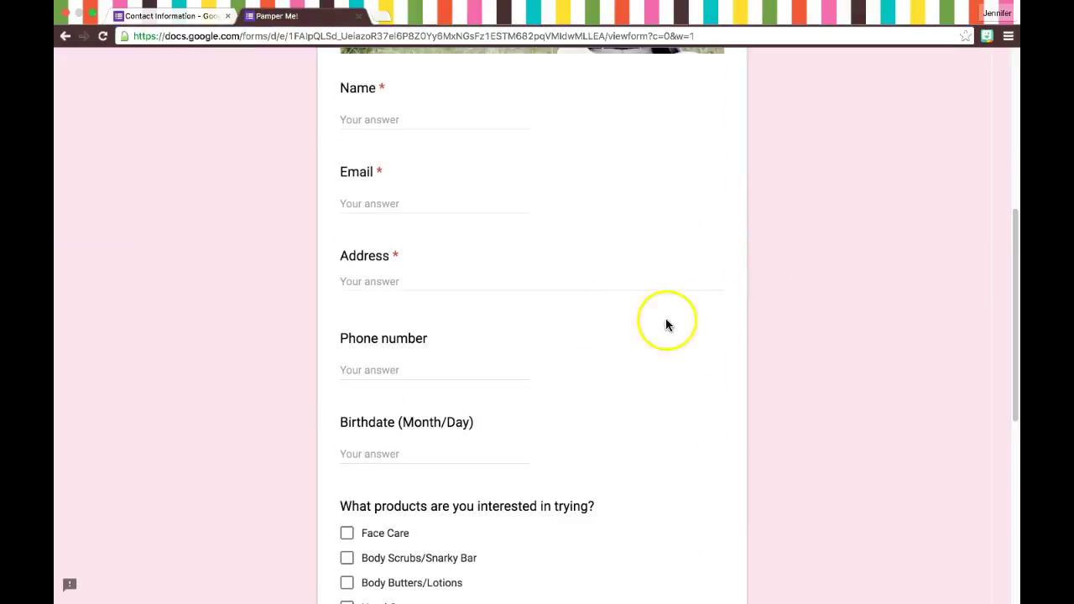
pyautogui.click(377, 118)
pyautogui.write('Jenni')
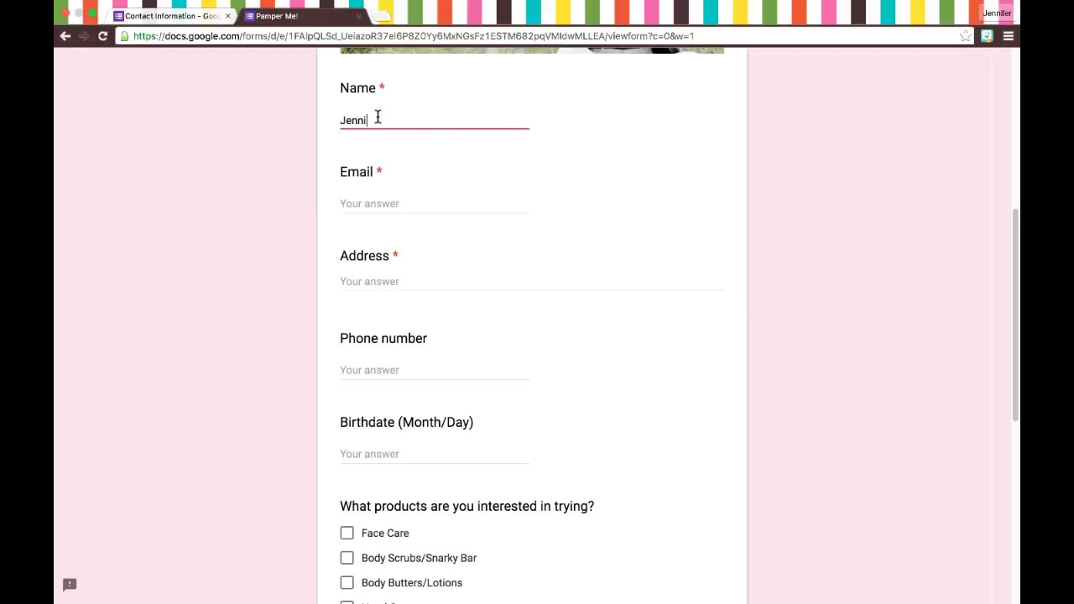
pyautogui.write('y')
pyautogui.press('Tab')
pyautogui.write('the')
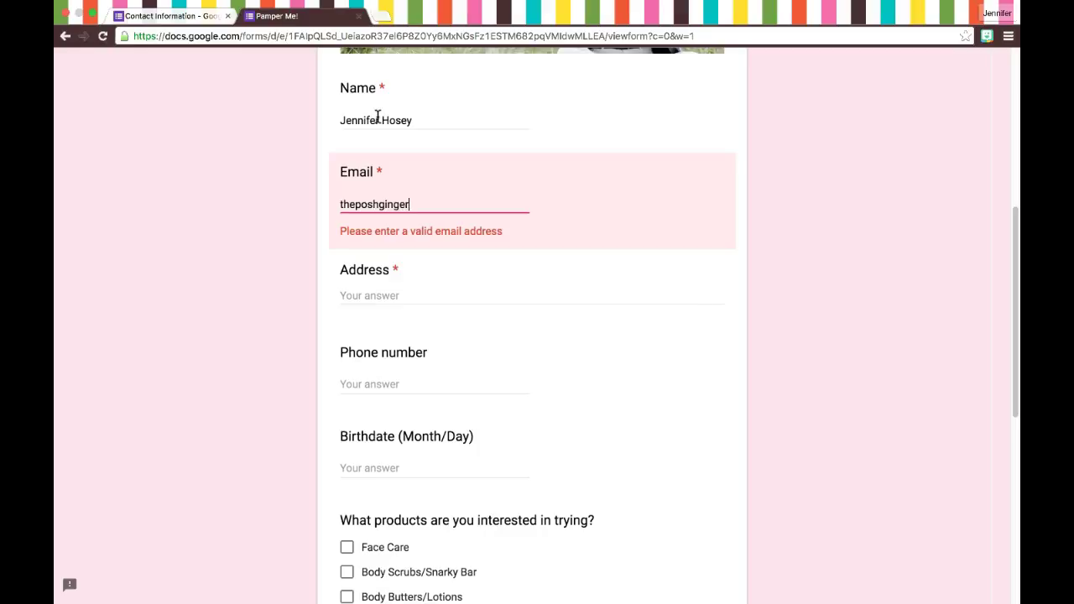
pyautogui.write('@g')
pyautogui.write('om')
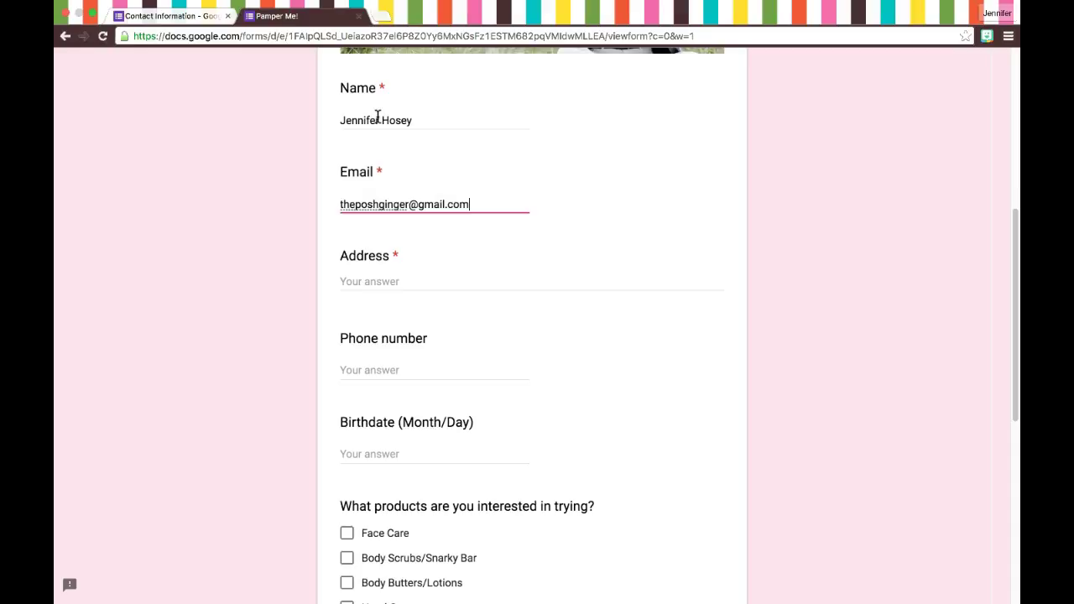
pyautogui.press('BackSpace')
pyautogui.press('BackSpace')
pyautogui.press('BackSpace')
pyautogui.press('BackSpace')
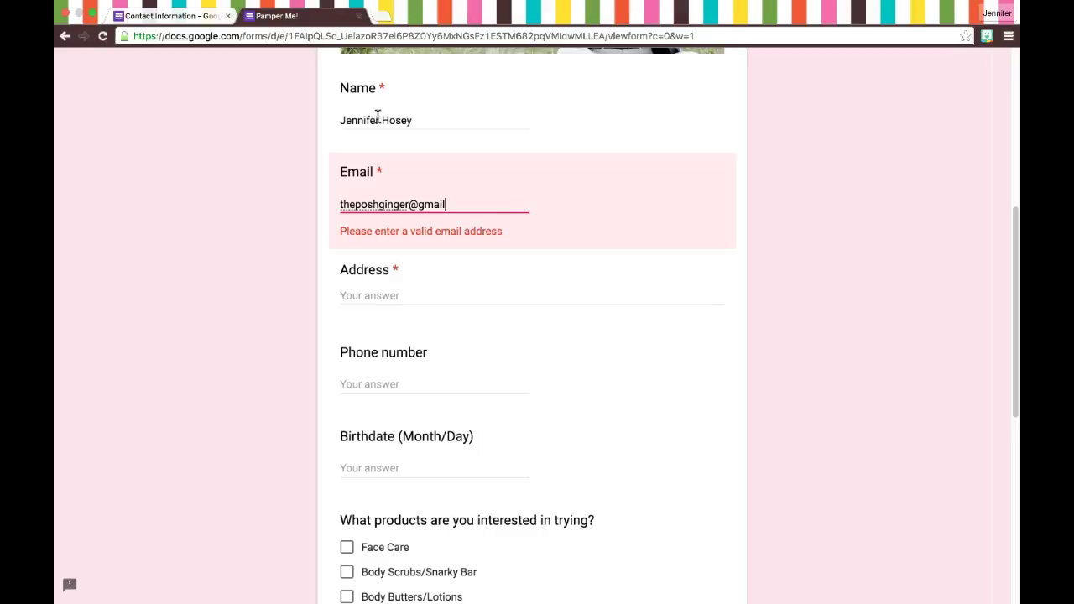
pyautogui.write('.co')
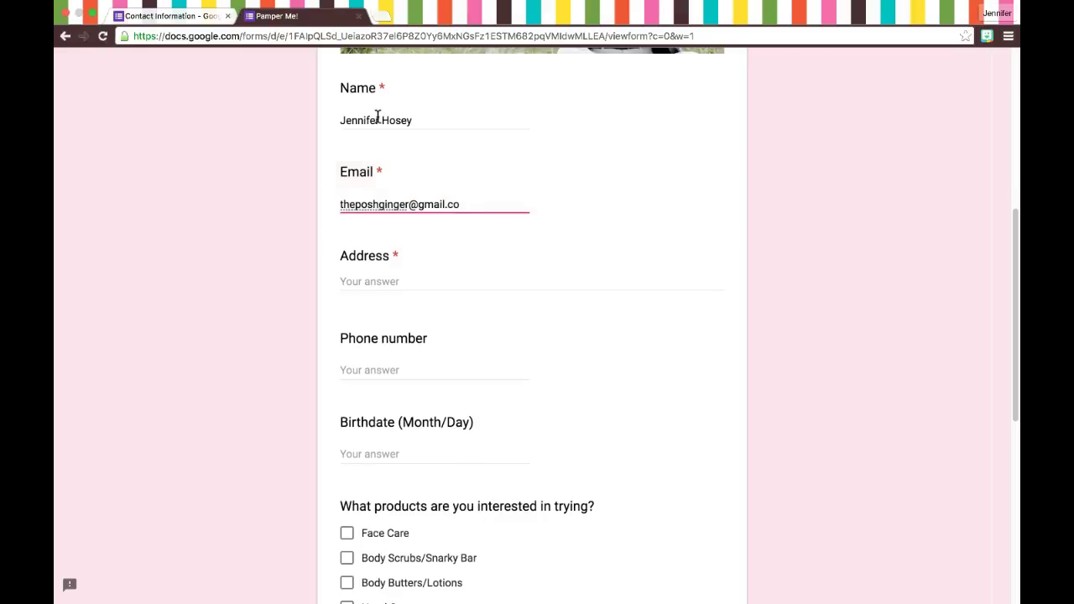
pyautogui.write('m')
pyautogui.press('Tab')
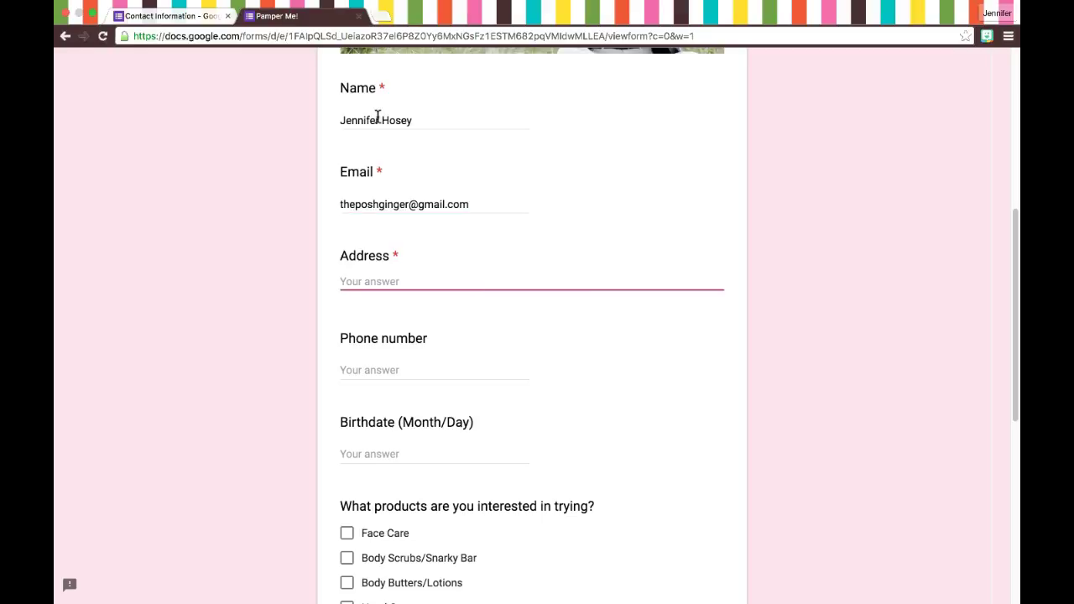
# Fill in a test postal address, phone number, and birthdate sept 20.
pyautogui.press('Tab')
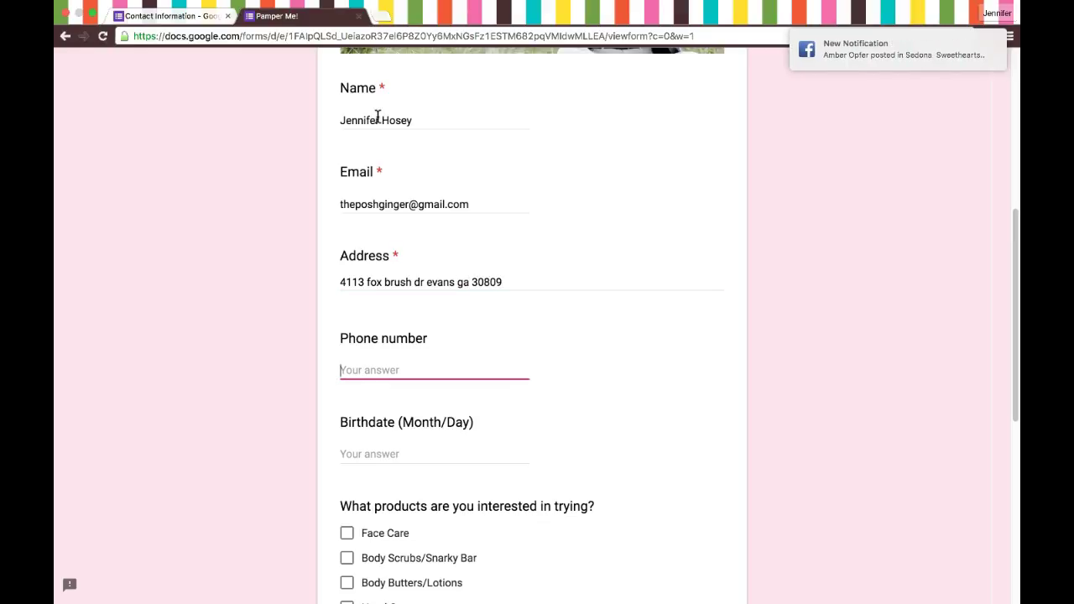
pyautogui.press('Tab')
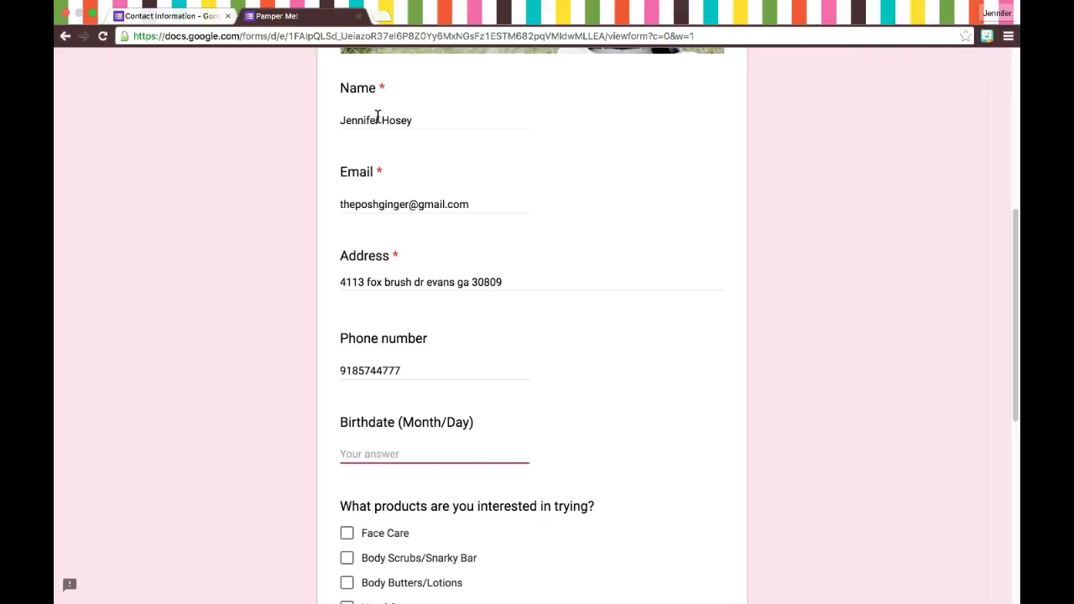
pyautogui.write('sept 20')
pyautogui.press('Tab')
# Tick all six products: Face Care, Body Butters/Lotions, Body Scrubs/Snarky Bar, Hand Cremes, Hair Care, Men's Line.
pyautogui.scroll(-2, 614, 292)
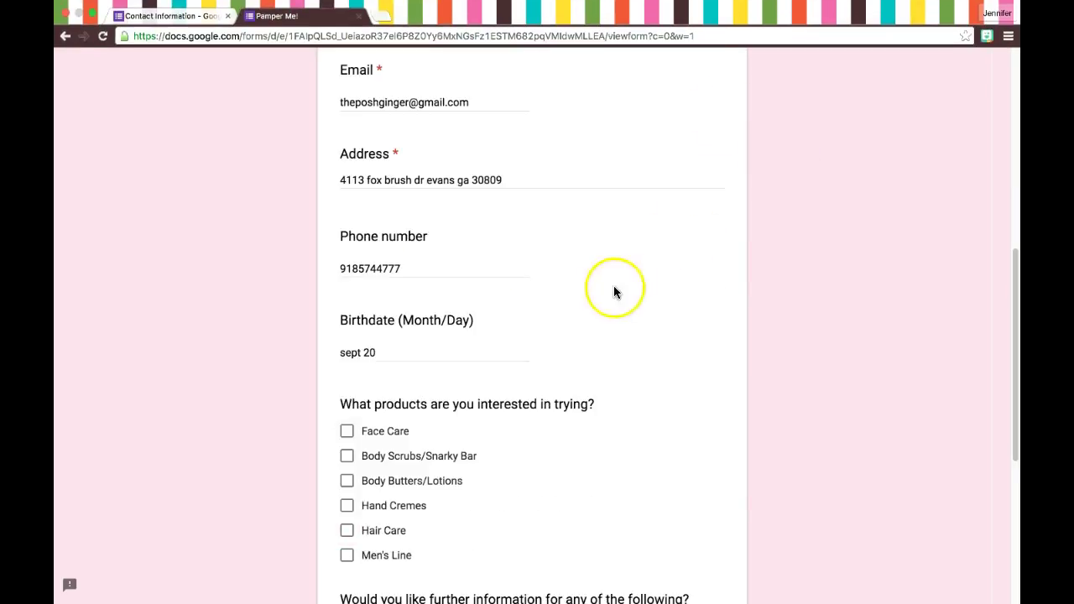
pyautogui.click(347, 433)
pyautogui.click(348, 482)
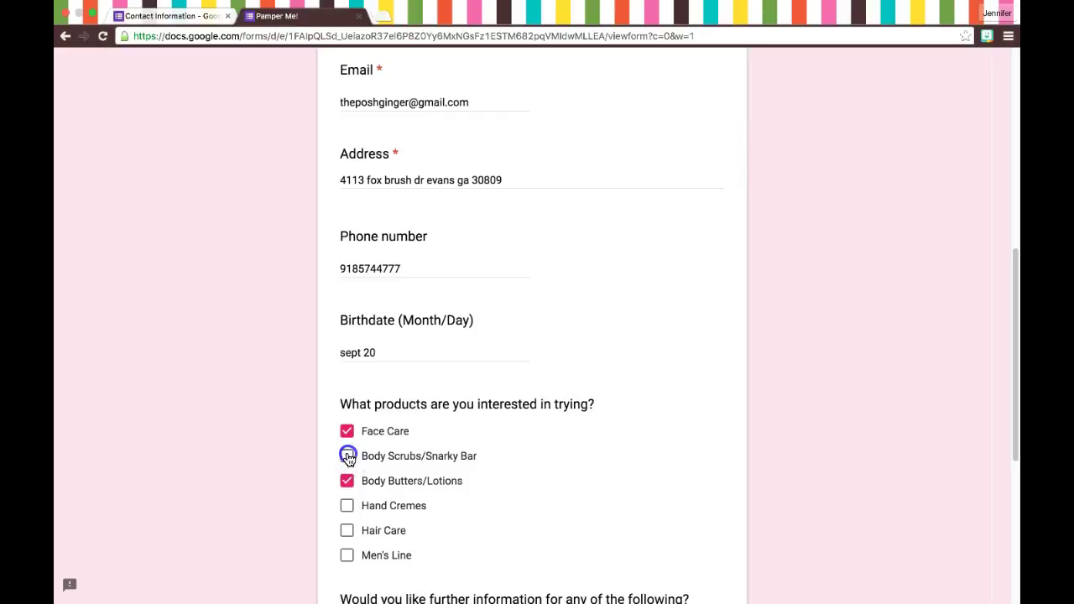
pyautogui.click(346, 455)
pyautogui.click(347, 505)
pyautogui.click(348, 528)
pyautogui.click(349, 555)
pyautogui.click(349, 556)
# Tick hosting a party, the business opportunity, and the mailing list/VIP group.
pyautogui.scroll(-5, 545, 377)
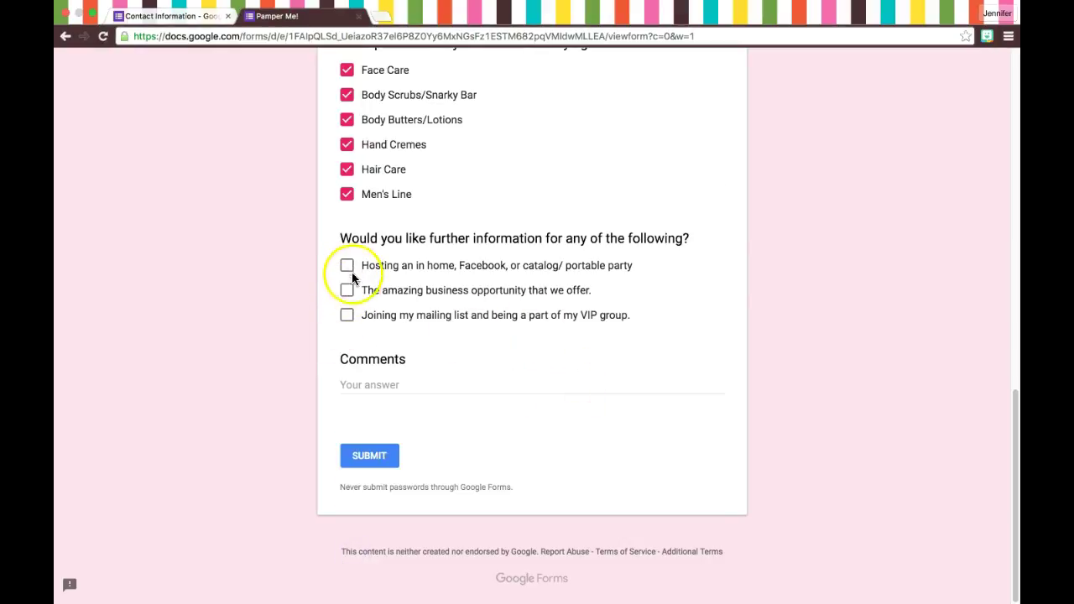
pyautogui.click(348, 265)
pyautogui.click(348, 291)
pyautogui.click(347, 315)
# Enter the comment 'I am allergic to lemon and also oatmeal.'.
pyautogui.click(371, 382)
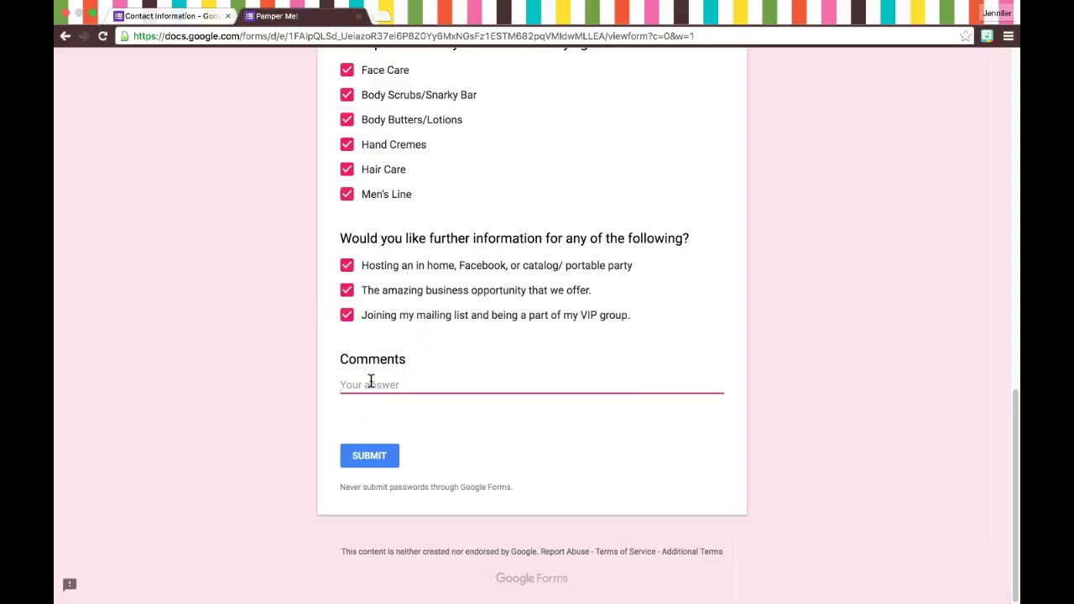
pyautogui.write('I am allergicto')
pyautogui.press('BackSpace')
pyautogui.press('BackSpace')
pyautogui.write('to honey')
pyautogui.press('BackSpace')
pyautogui.press('BackSpace')
pyautogui.press('BackSpace')
pyautogui.press('BackSpace')
pyautogui.press('BackSpace')
pyautogui.write('lemon')
pyautogui.write(' and also ')
pyautogui.write('oatmeal.')
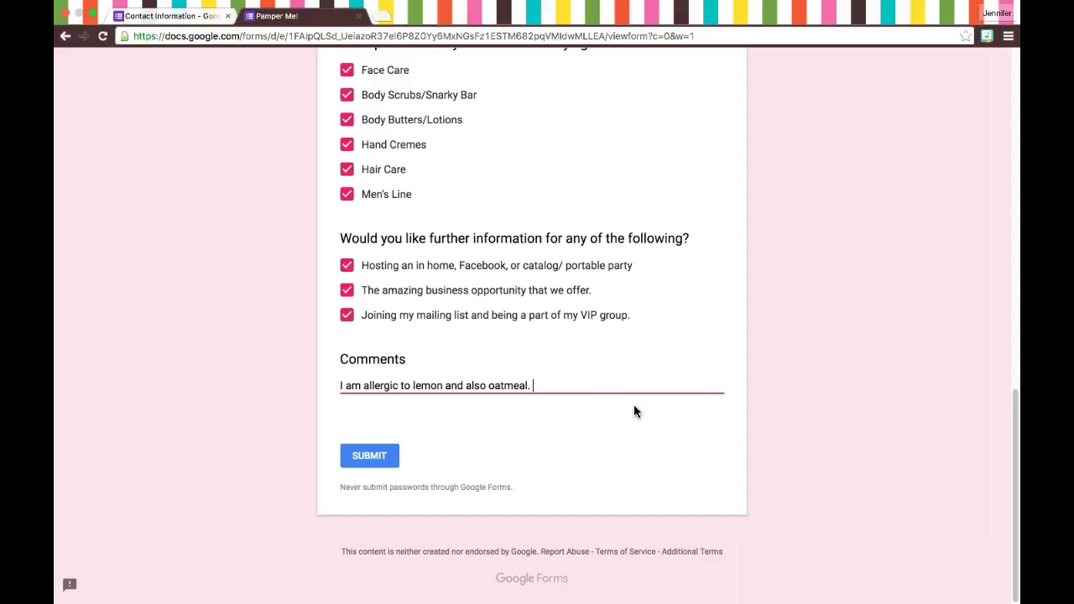
# Submit the filled-in test response to reach the pampering-goodies confirmation.
pyautogui.click(385, 458)
pyautogui.click(386, 458)
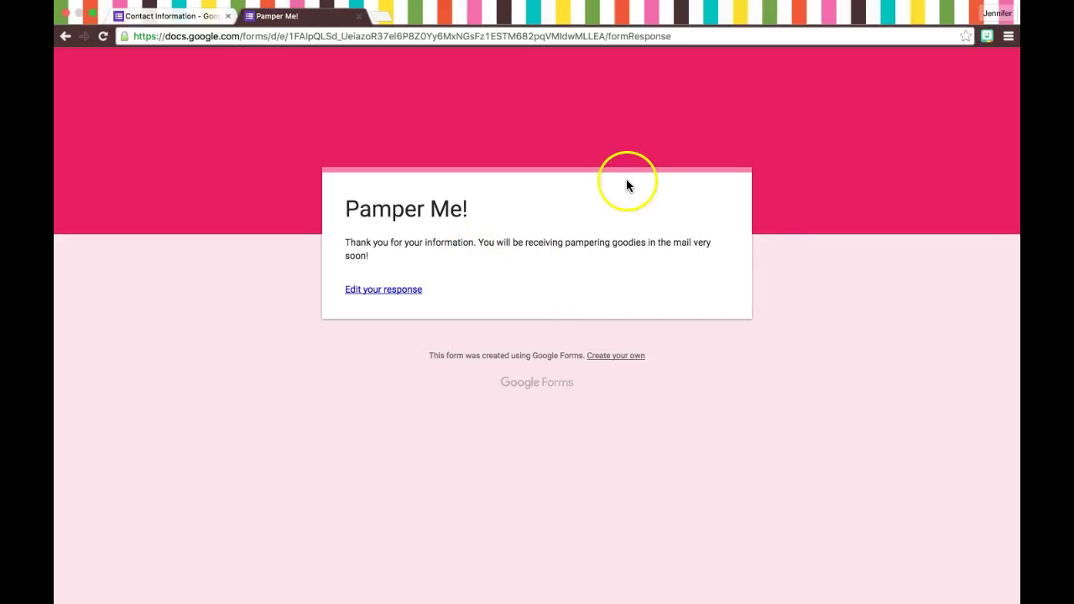
# Open the Responses summary in the editor and scroll through the test submission's answers and charts.
pyautogui.click(184, 17)
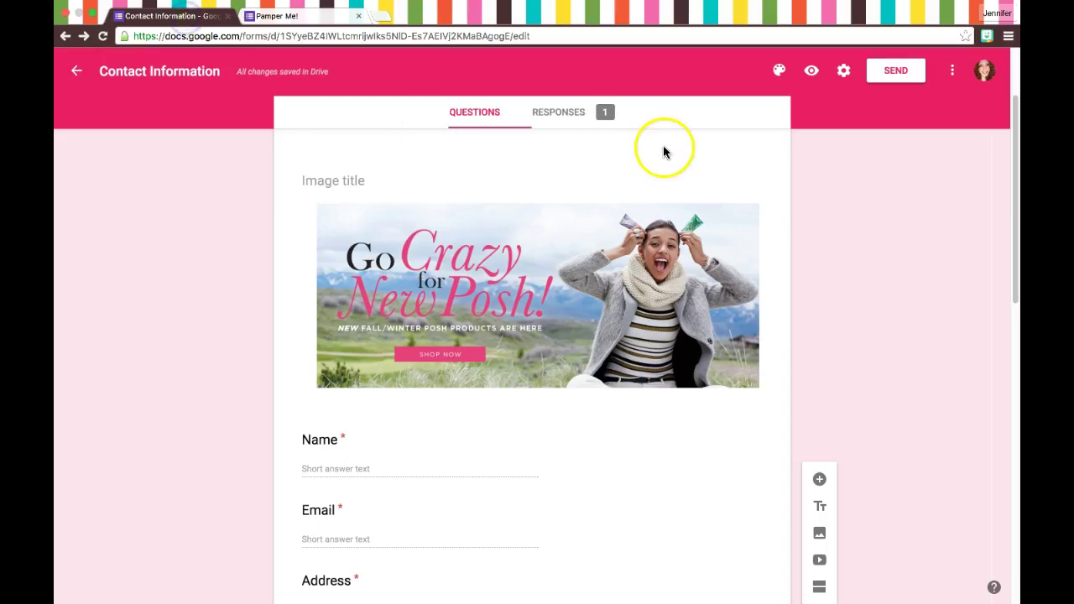
pyautogui.click(565, 118)
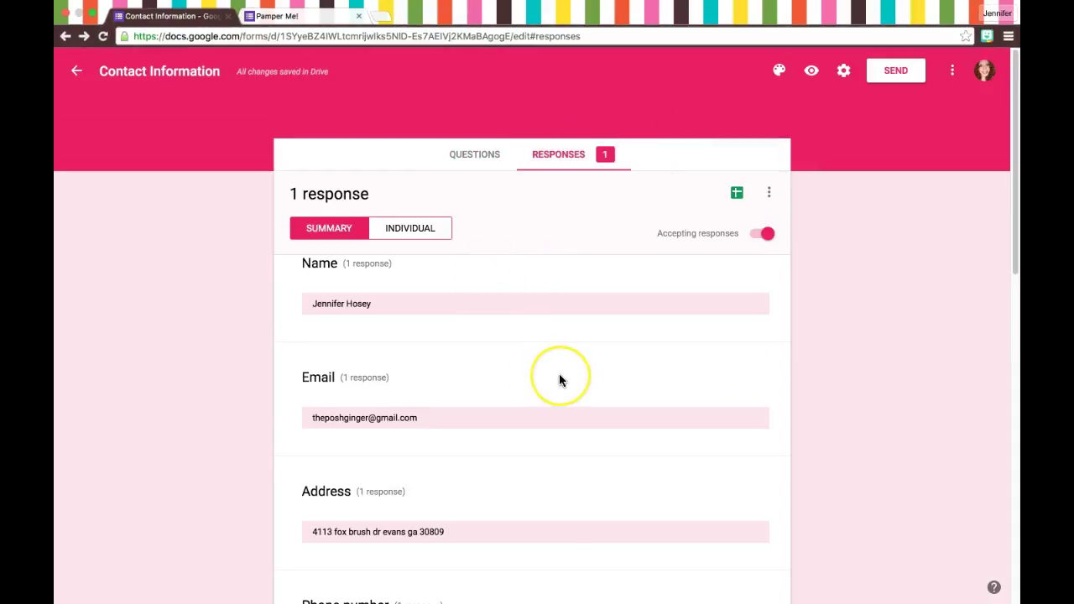
pyautogui.scroll(-5, 559, 380)
pyautogui.scroll(-3, 560, 380)
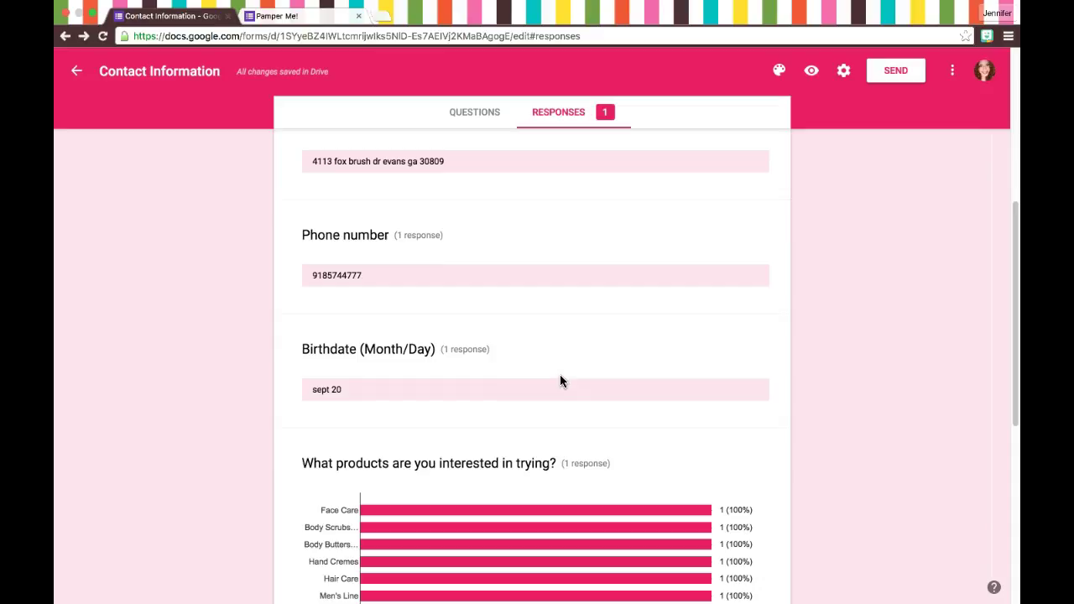
pyautogui.scroll(-3, 560, 380)
pyautogui.scroll(-1, 560, 380)
pyautogui.scroll(-3, 561, 380)
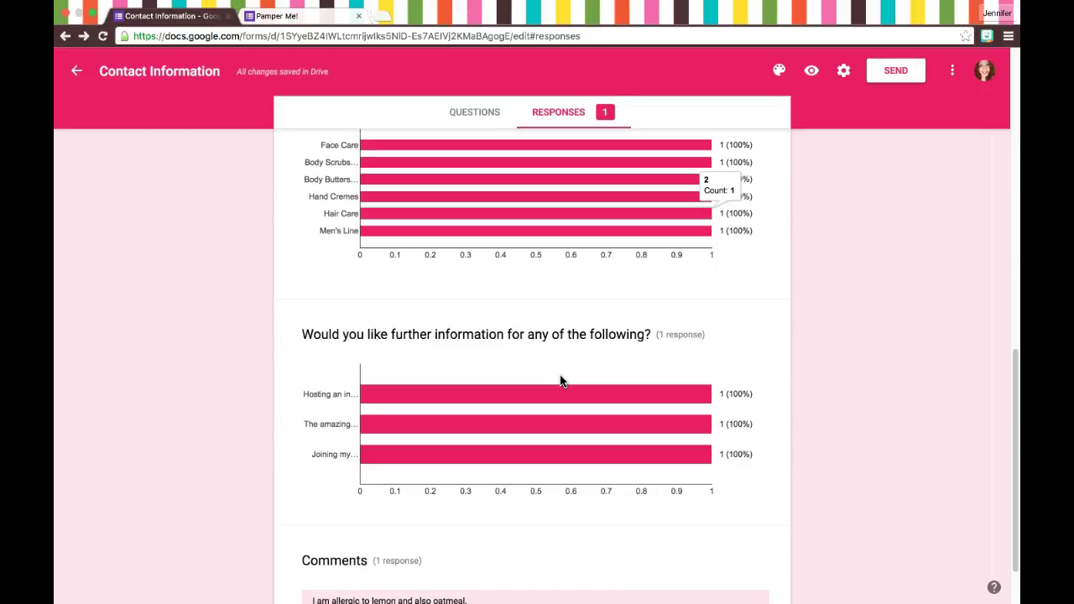
pyautogui.scroll(-2, 560, 380)
pyautogui.scroll(10, 561, 380)
pyautogui.scroll(3, 560, 380)
pyautogui.scroll(-1, 560, 380)
pyautogui.scroll(-1, 559, 380)
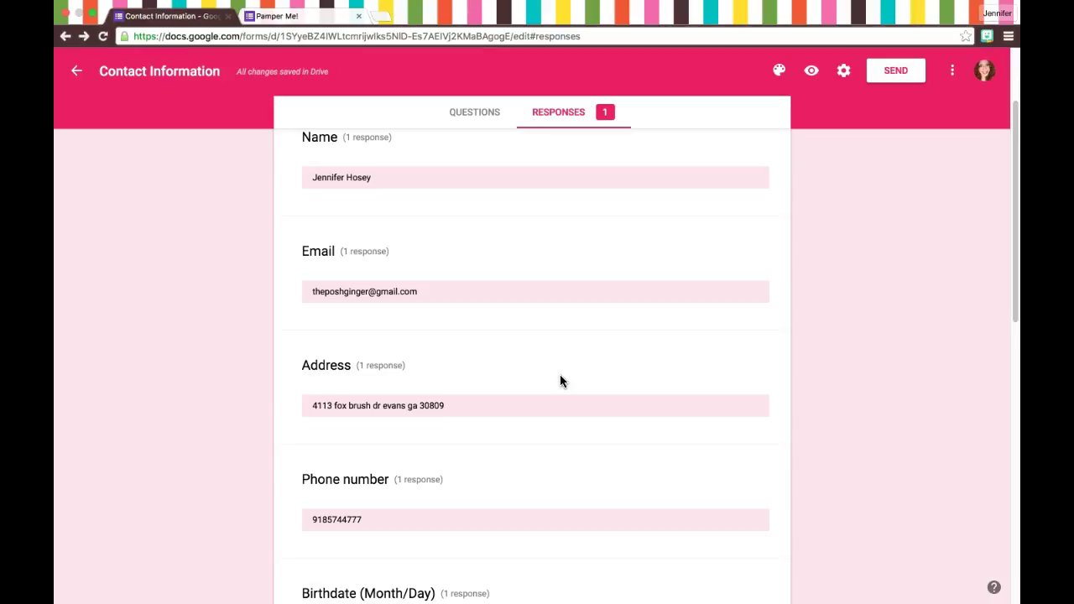
pyautogui.scroll(-1, 556, 381)
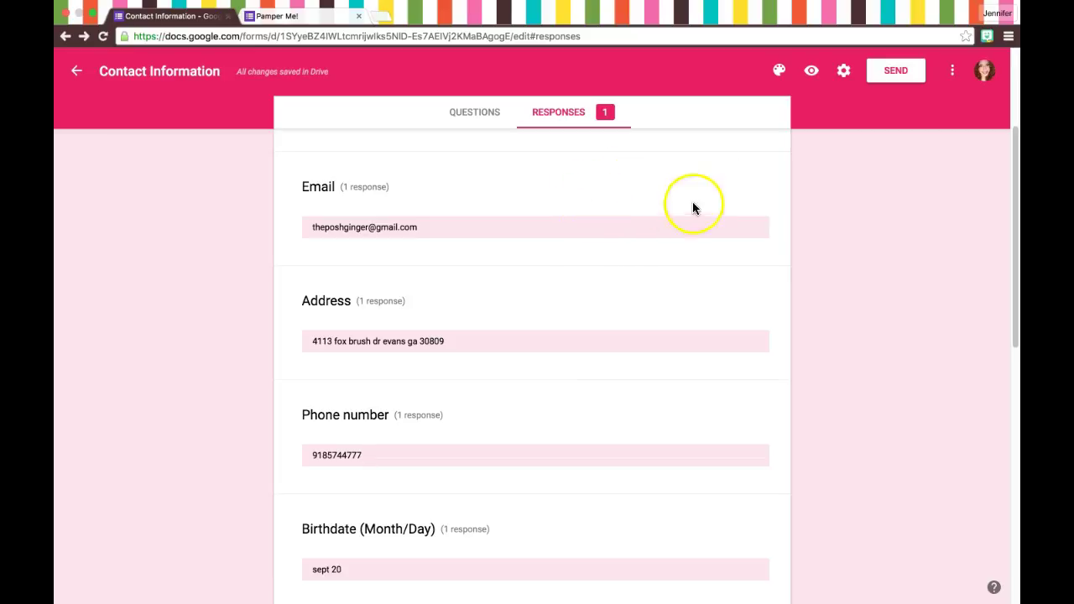
# Switch back to the Questions view and scroll the Pamper Me! form.
pyautogui.click(491, 113)
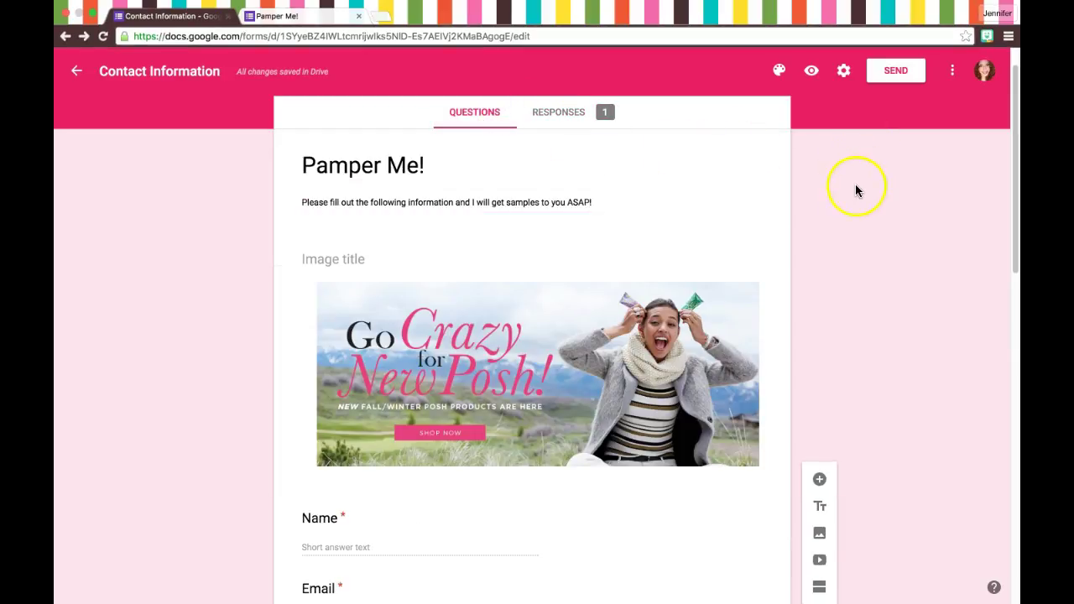
pyautogui.scroll(-3, 902, 234)
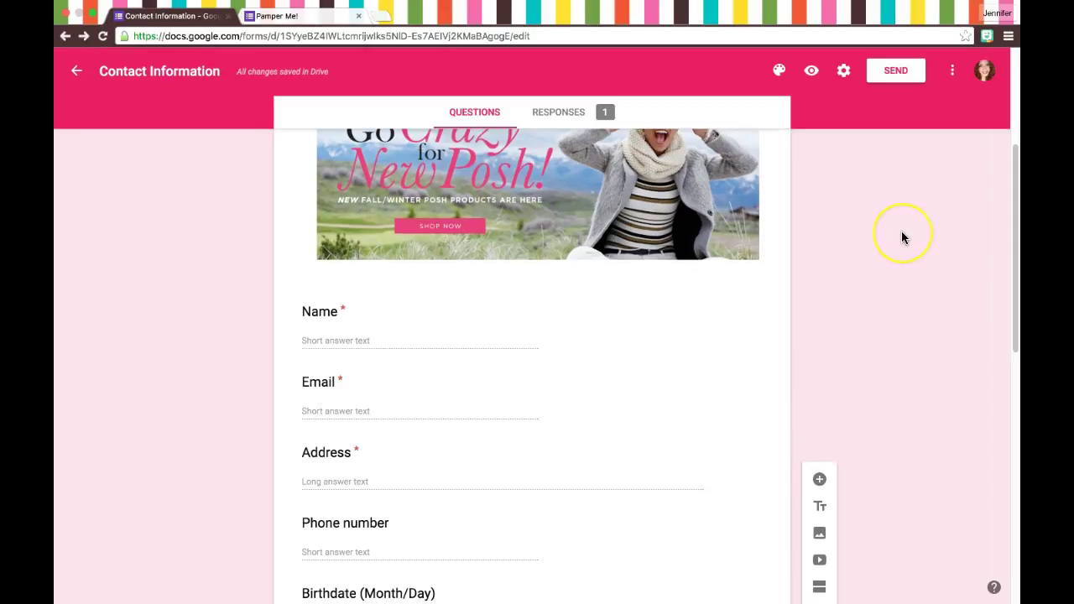
pyautogui.scroll(4, 902, 238)
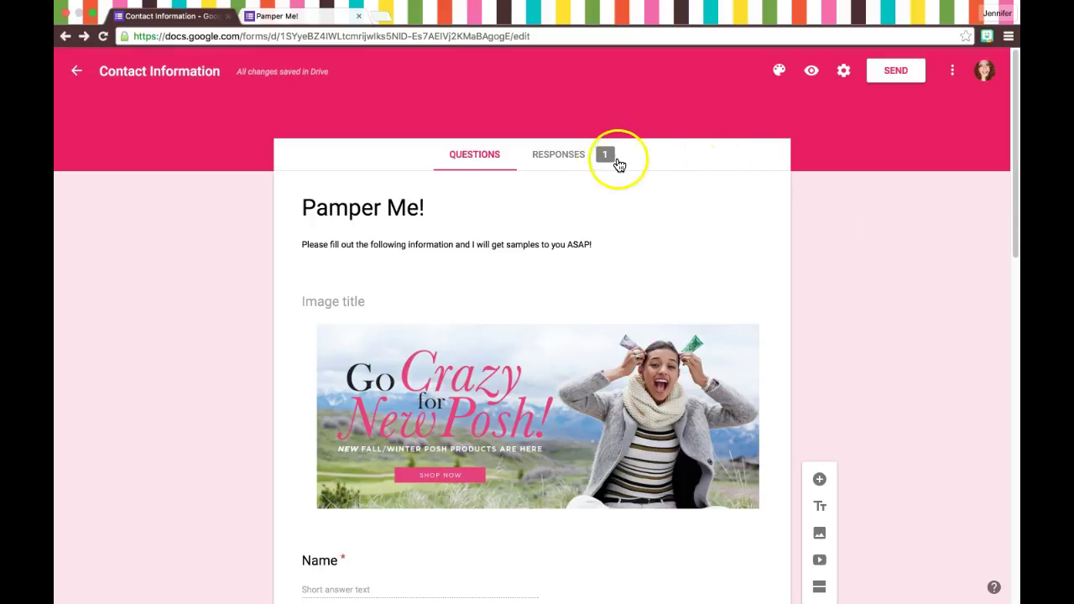
# Review the Responses Summary, where each product and information option shows one response (100%).
pyautogui.click(588, 156)
pyautogui.scroll(-2, 818, 256)
pyautogui.scroll(-10, 816, 256)
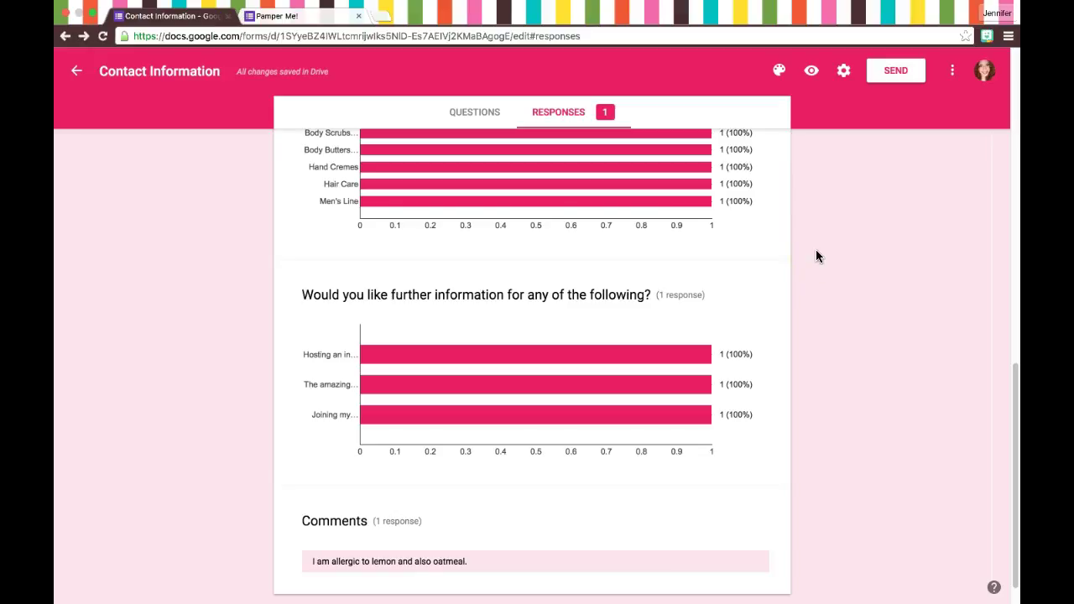
pyautogui.scroll(2, 816, 256)
pyautogui.scroll(2, 816, 256)
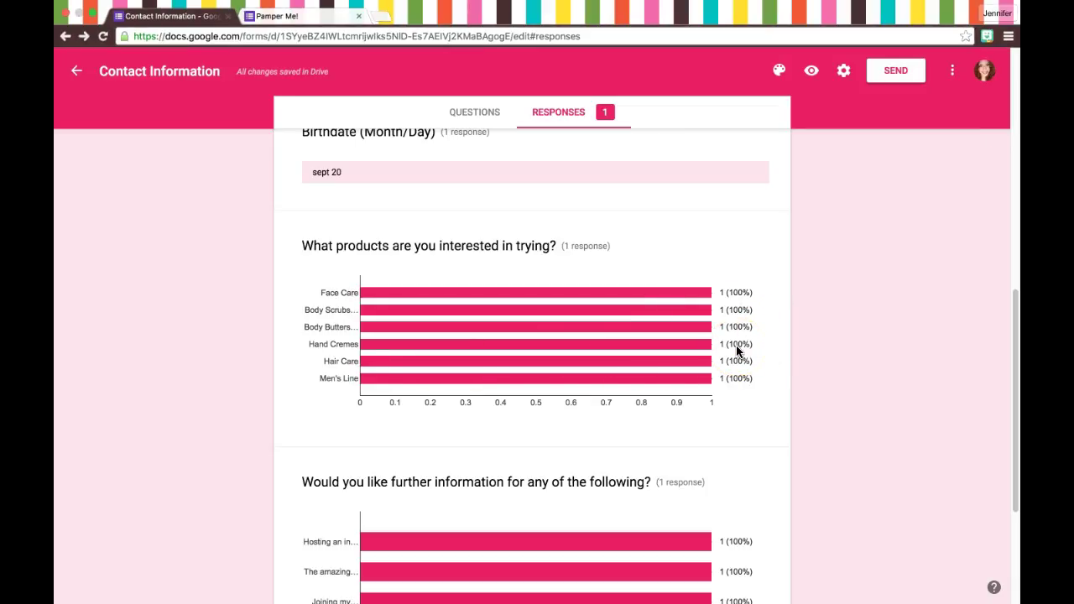
pyautogui.scroll(-1, 788, 338)
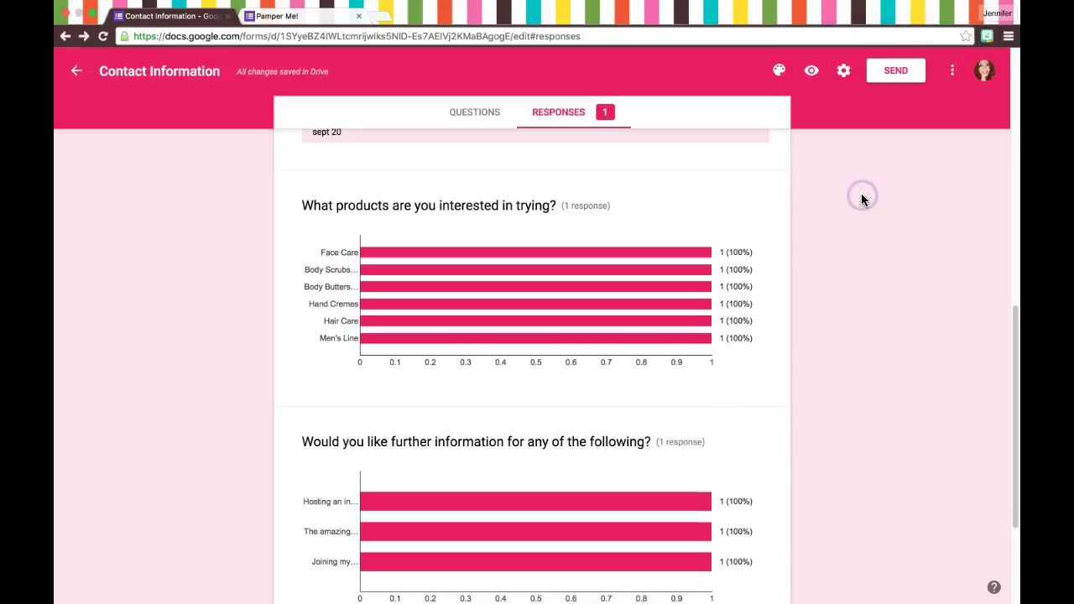
pyautogui.scroll(1, 861, 198)
pyautogui.scroll(-2, 861, 200)
pyautogui.click(911, 414)
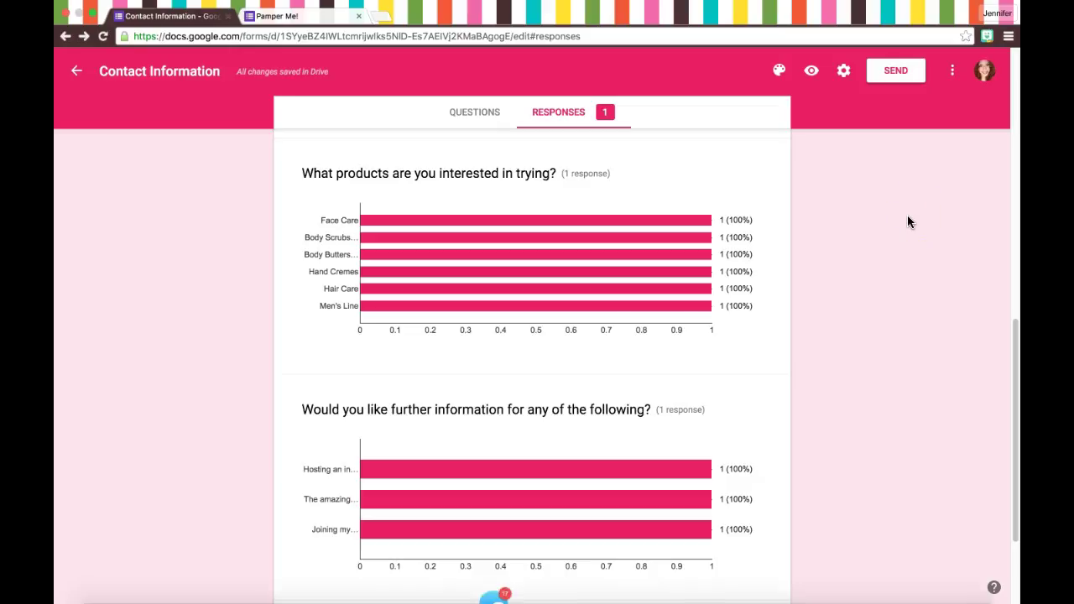
pyautogui.scroll(1, 908, 244)
pyautogui.scroll(4, 909, 247)
pyautogui.scroll(3, 908, 246)
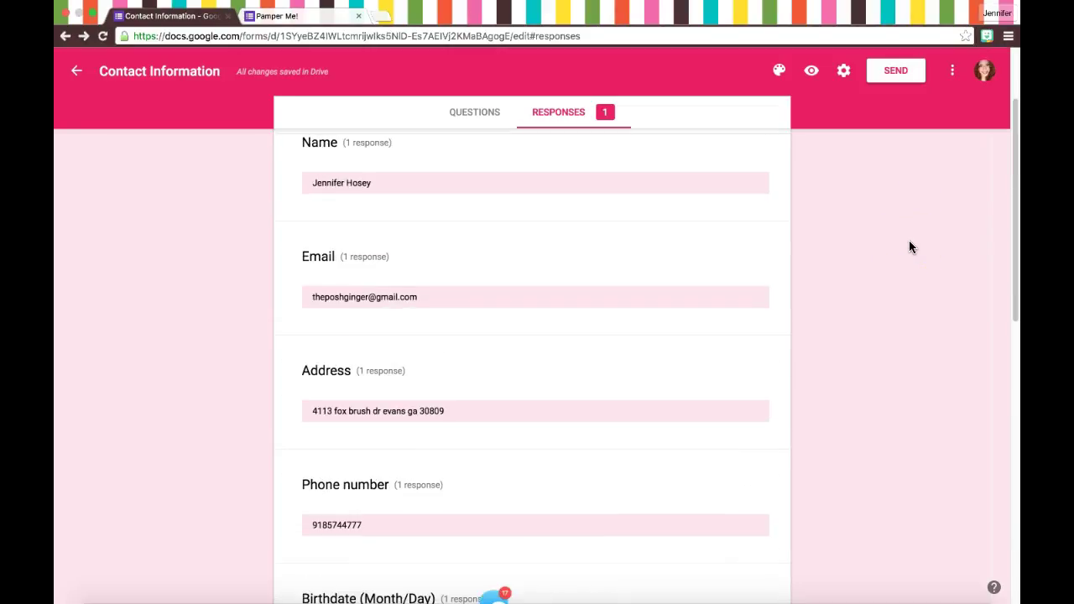
pyautogui.scroll(2, 909, 247)
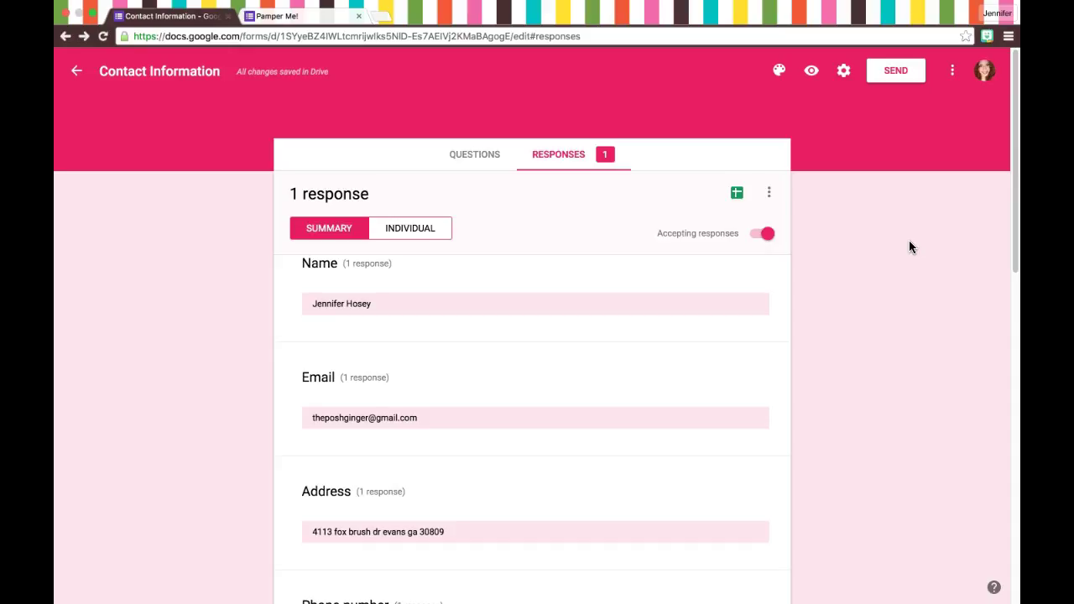
# Switch back to the Pamper Me! form's Questions editor.
pyautogui.click(475, 156)
pyautogui.scroll(-3, 873, 330)
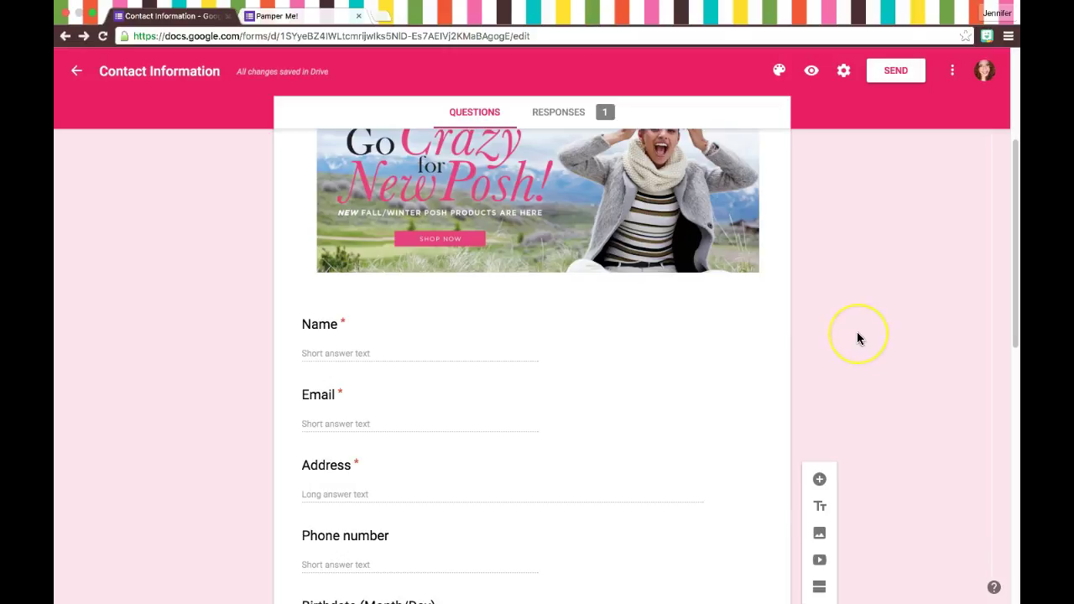
pyautogui.scroll(-3, 857, 335)
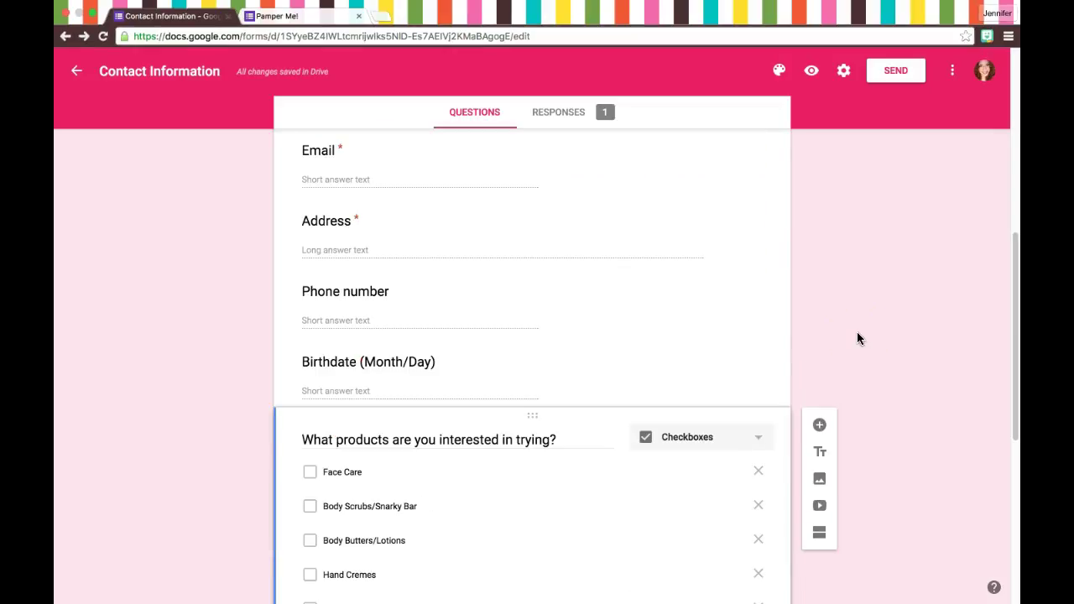
pyautogui.scroll(2, 857, 332)
pyautogui.scroll(2, 854, 327)
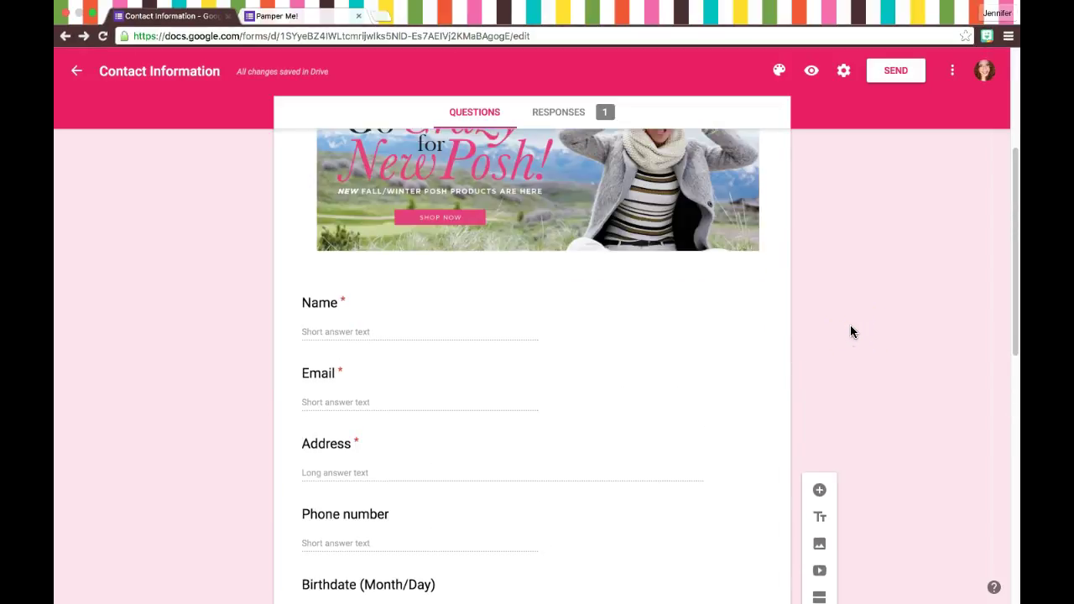
pyautogui.scroll(3, 850, 325)
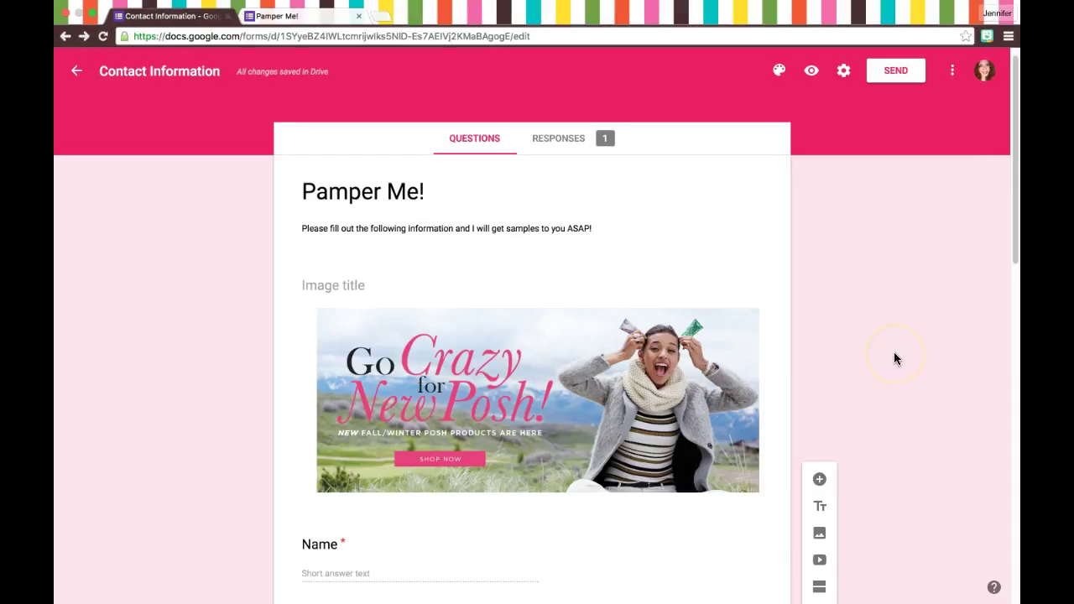
# Scroll through the form's questions to look them over.
pyautogui.scroll(-1, 894, 358)
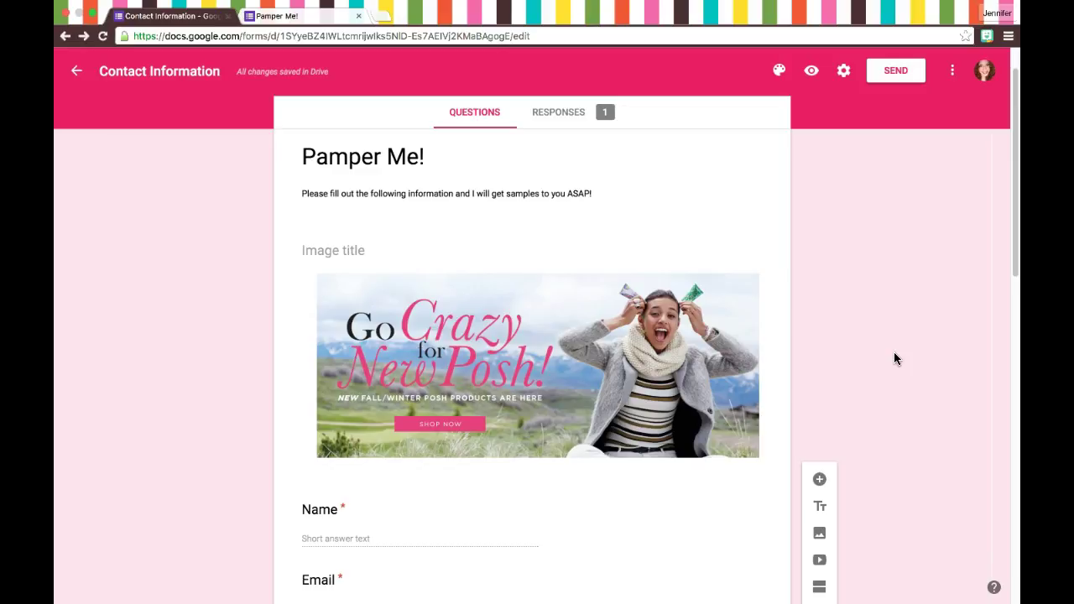
pyautogui.scroll(-1, 894, 358)
pyautogui.scroll(-5, 894, 358)
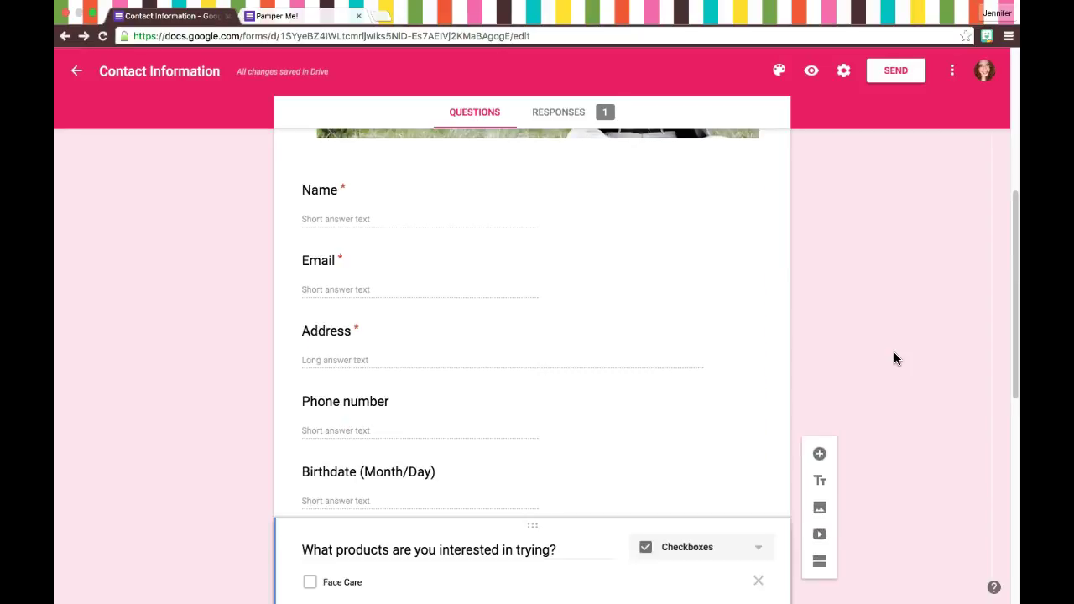
pyautogui.scroll(-3, 893, 358)
pyautogui.scroll(-3, 894, 359)
pyautogui.scroll(10, 894, 358)
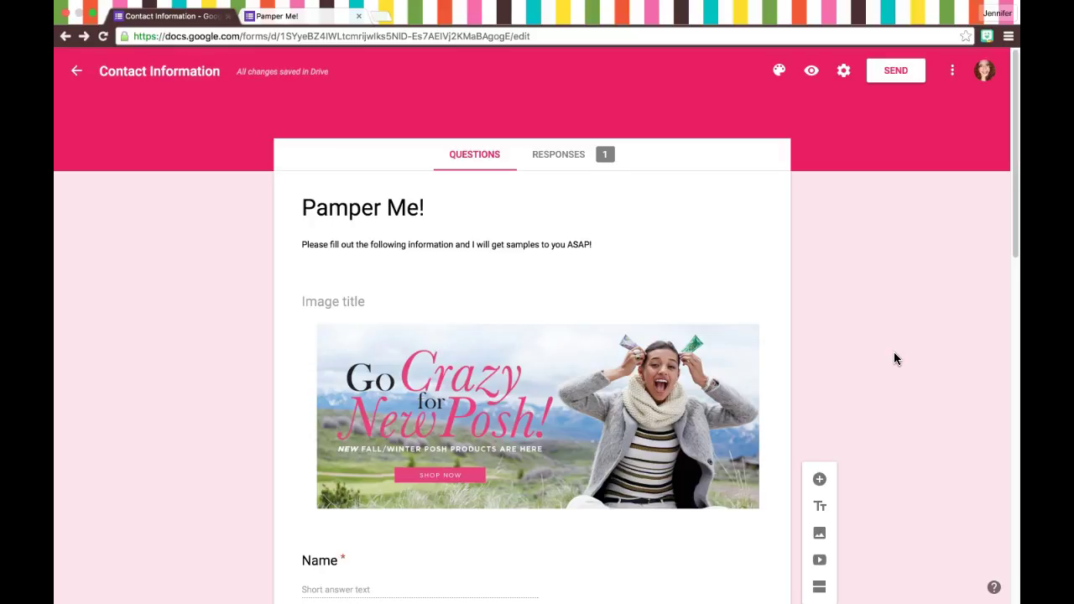
pyautogui.scroll(-1, 898, 367)
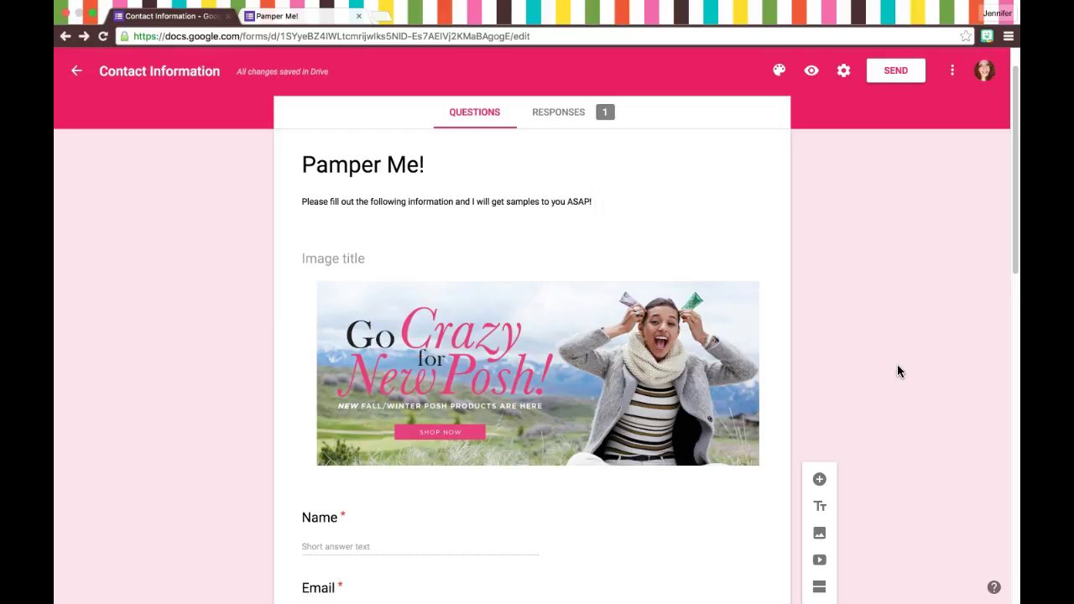
pyautogui.scroll(-3, 888, 348)
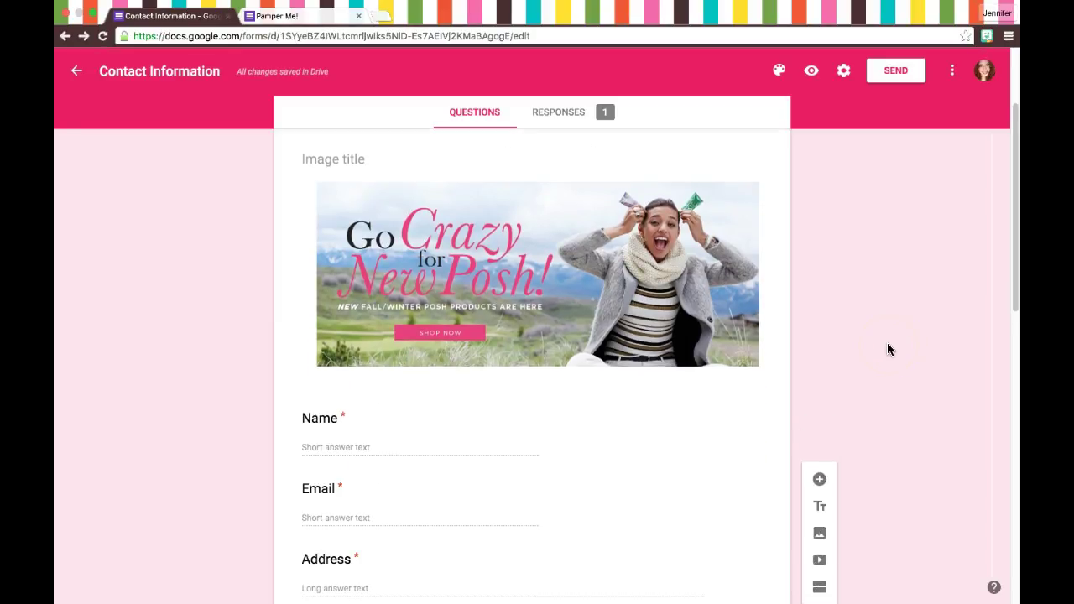
pyautogui.scroll(1, 888, 349)
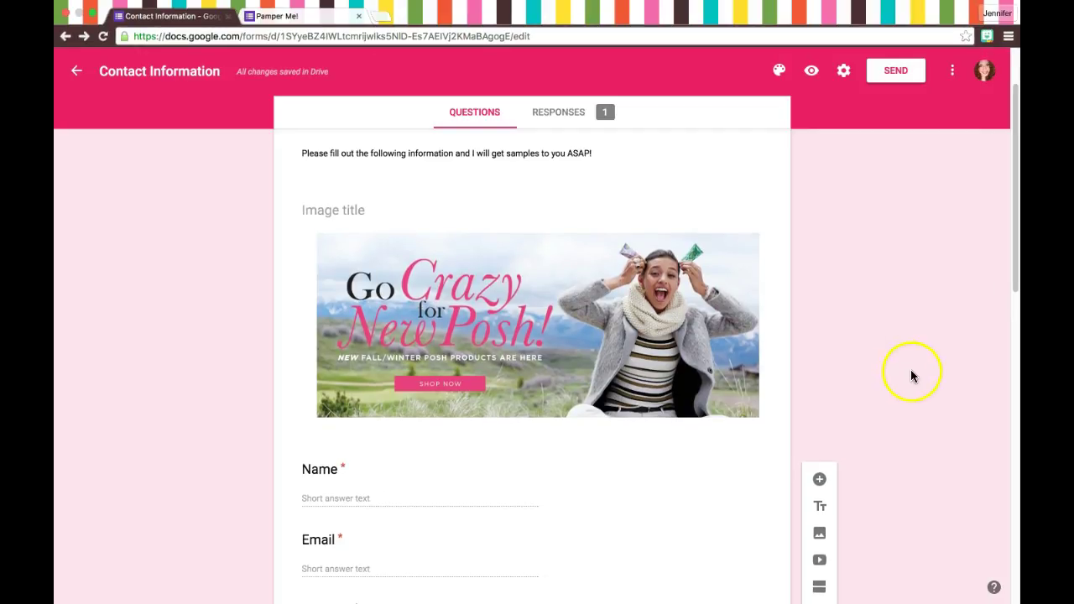
pyautogui.scroll(2, 910, 369)
pyautogui.scroll(-4, 911, 363)
pyautogui.scroll(3, 911, 366)
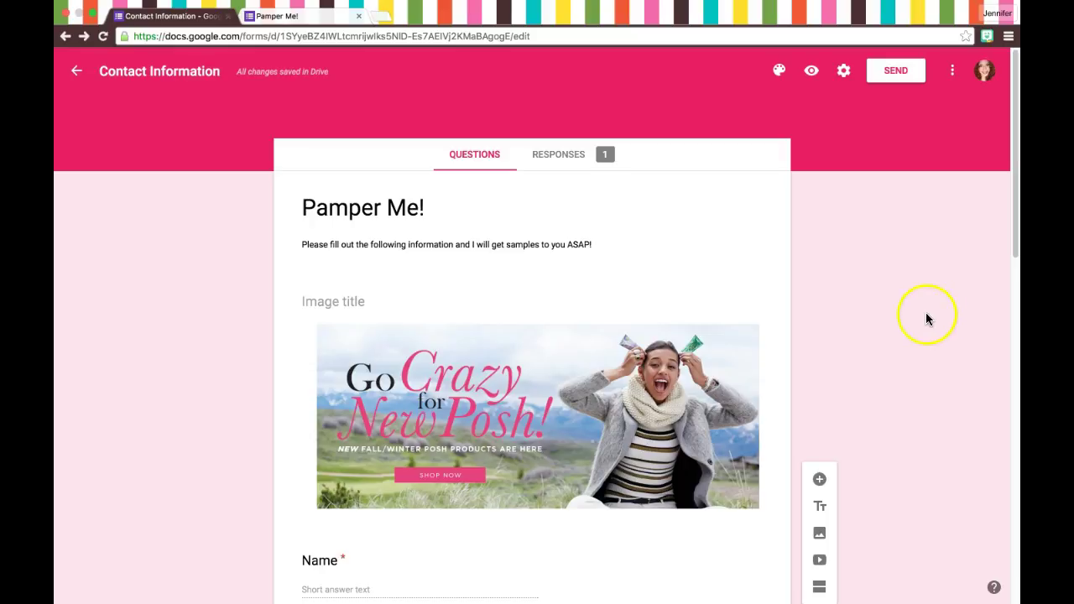
pyautogui.scroll(-5, 928, 345)
pyautogui.scroll(1, 929, 345)
pyautogui.scroll(4, 929, 345)
pyautogui.scroll(-1, 900, 364)
pyautogui.scroll(-3, 904, 366)
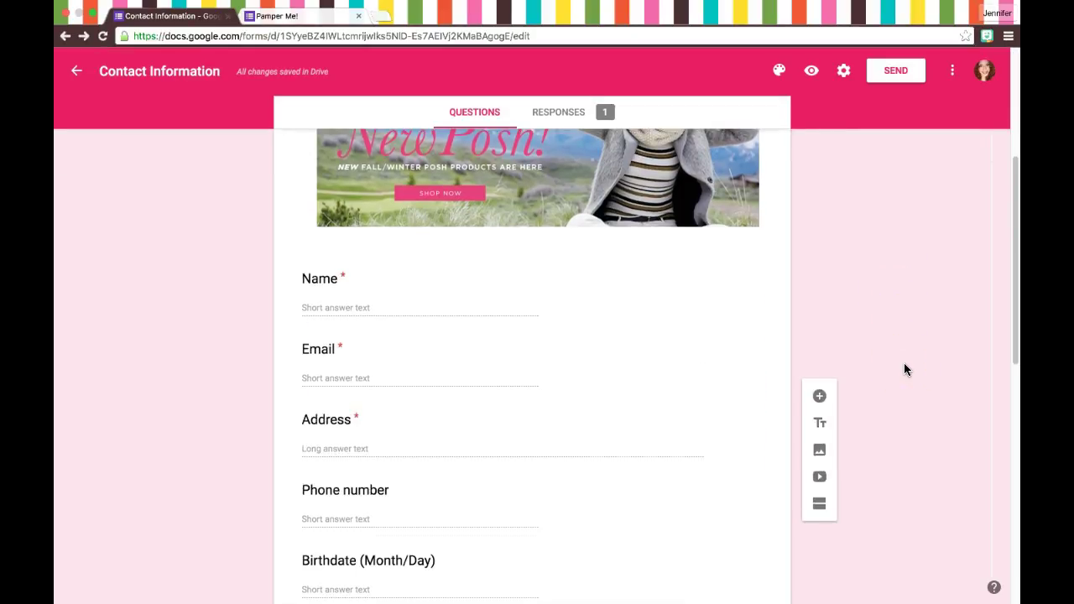
pyautogui.scroll(4, 904, 369)
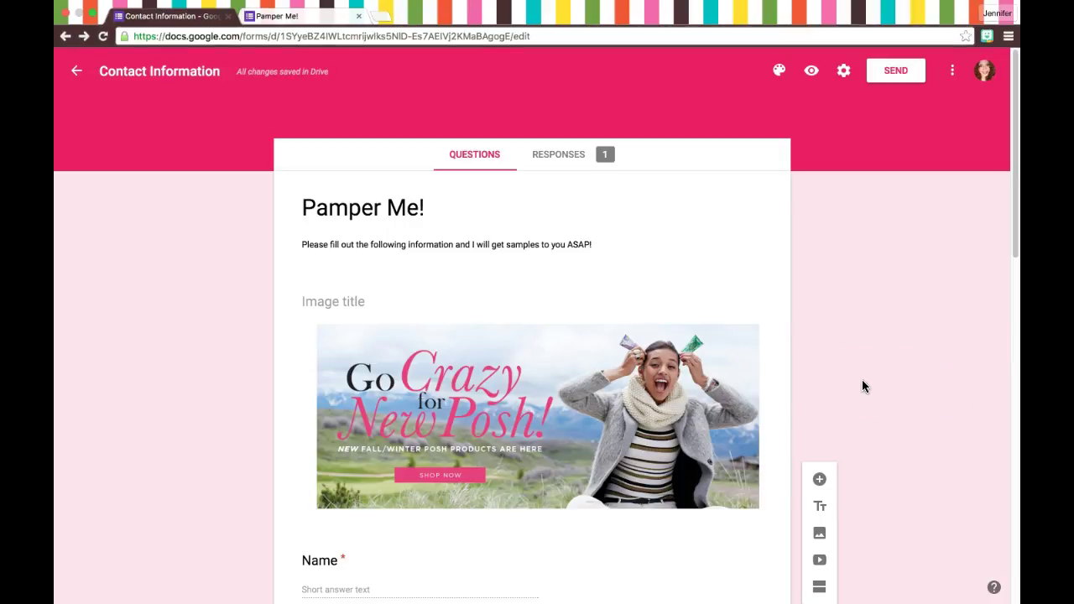
pyautogui.scroll(-2, 887, 377)
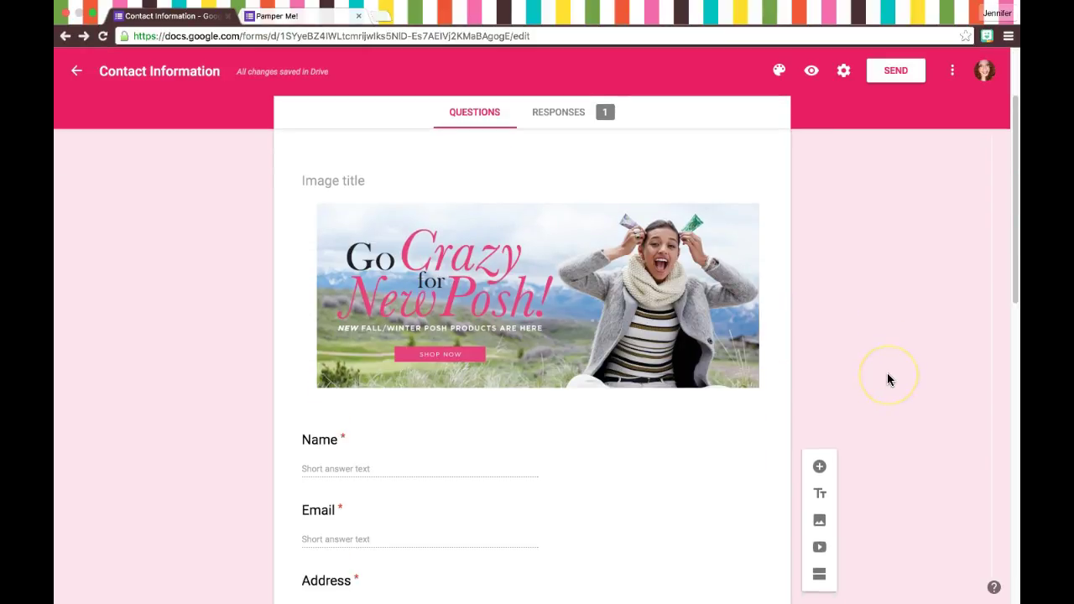
pyautogui.scroll(-1, 888, 379)
pyautogui.scroll(3, 888, 379)
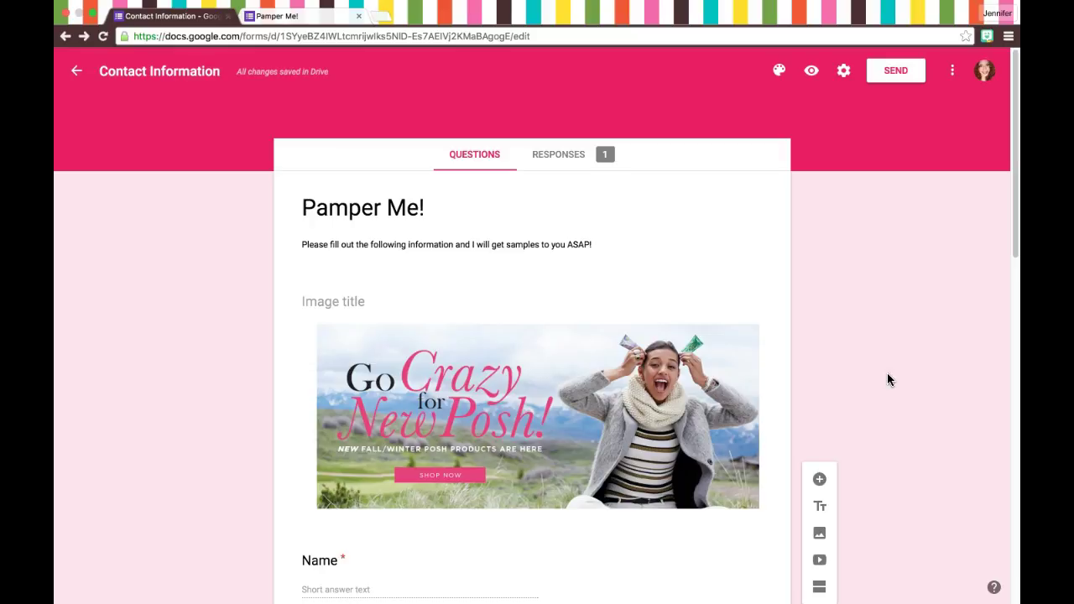
pyautogui.tripleClick(419, 260)
pyautogui.click(430, 272)
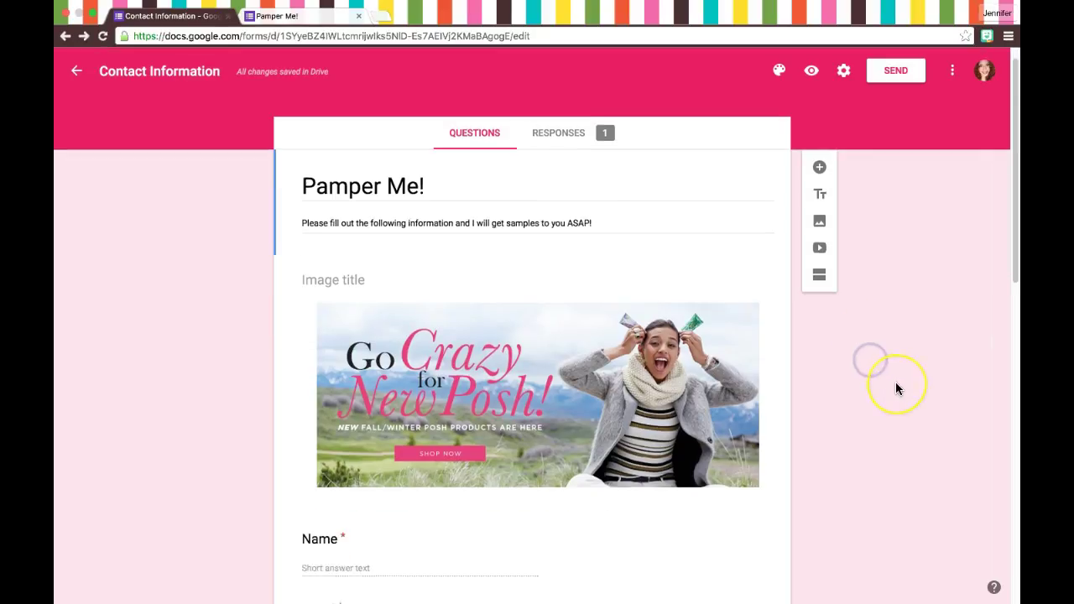
pyautogui.scroll(-4, 895, 383)
pyautogui.scroll(4, 895, 384)
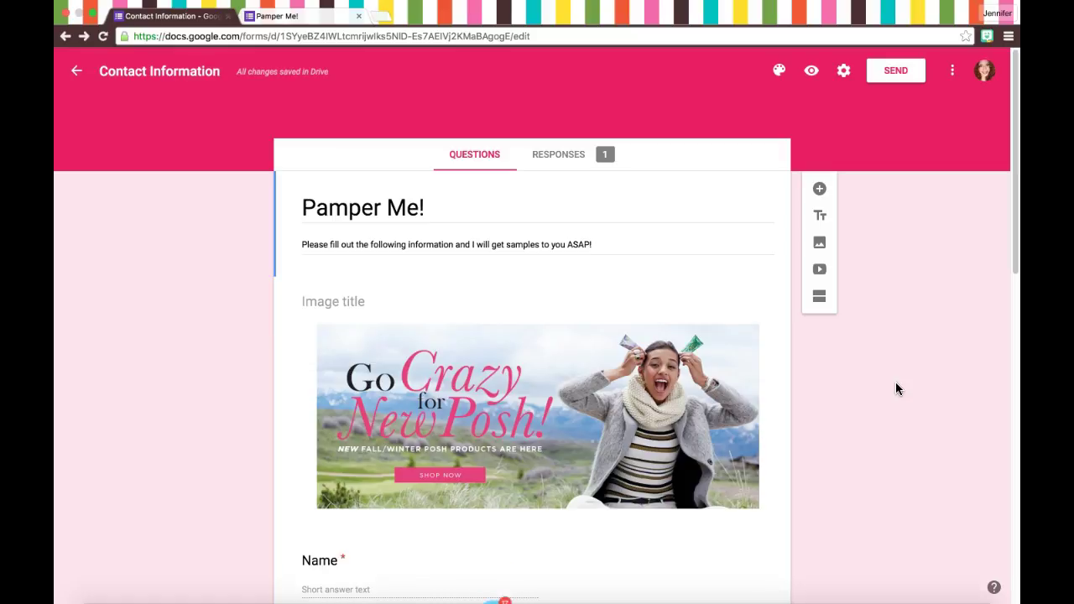
pyautogui.click(901, 350)
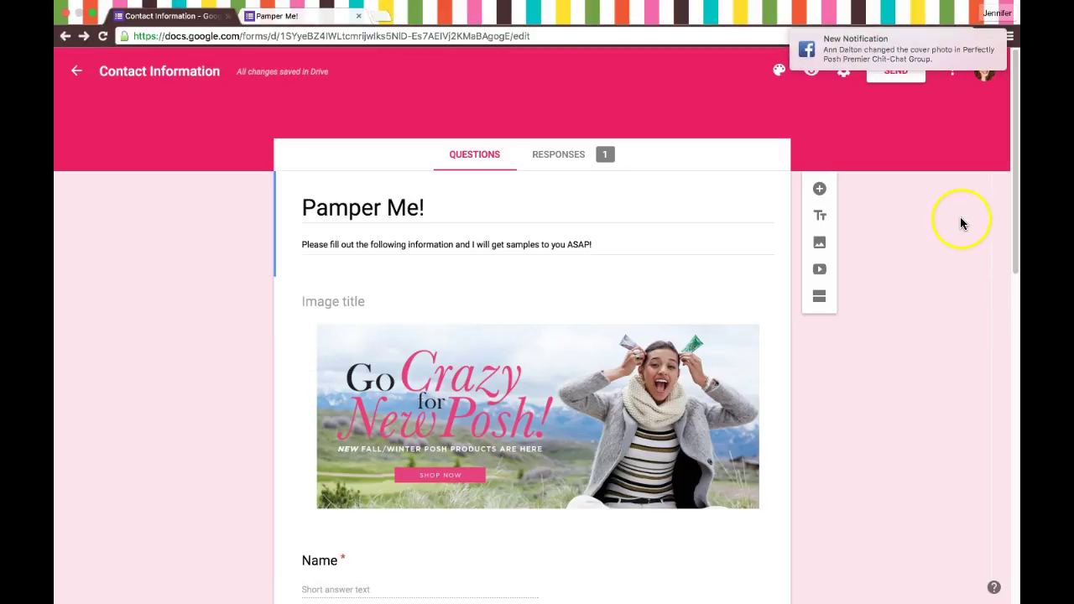
pyautogui.scroll(-1, 923, 388)
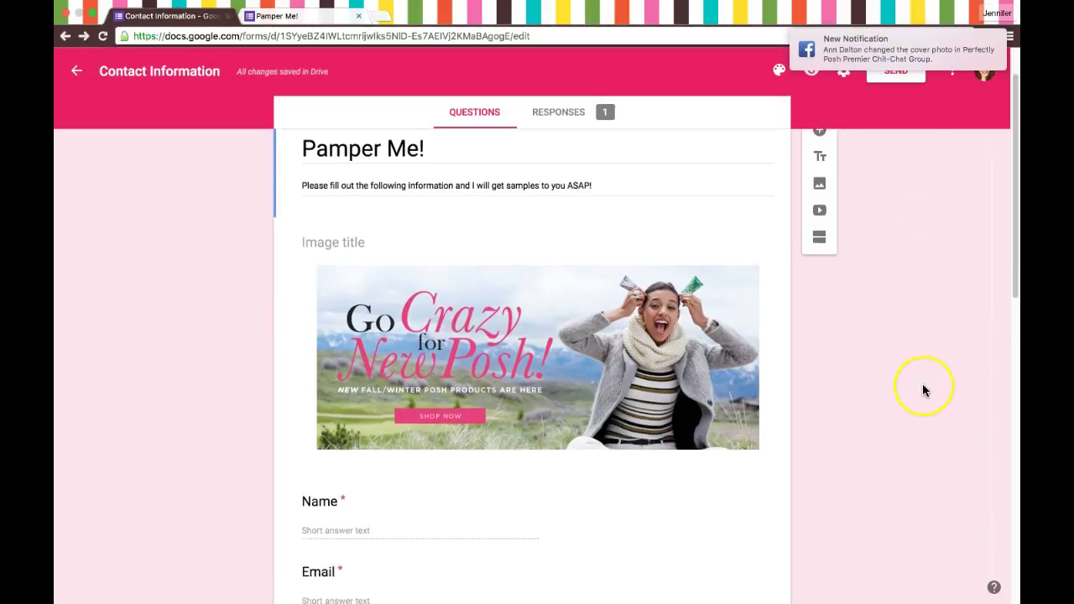
pyautogui.scroll(-2, 922, 389)
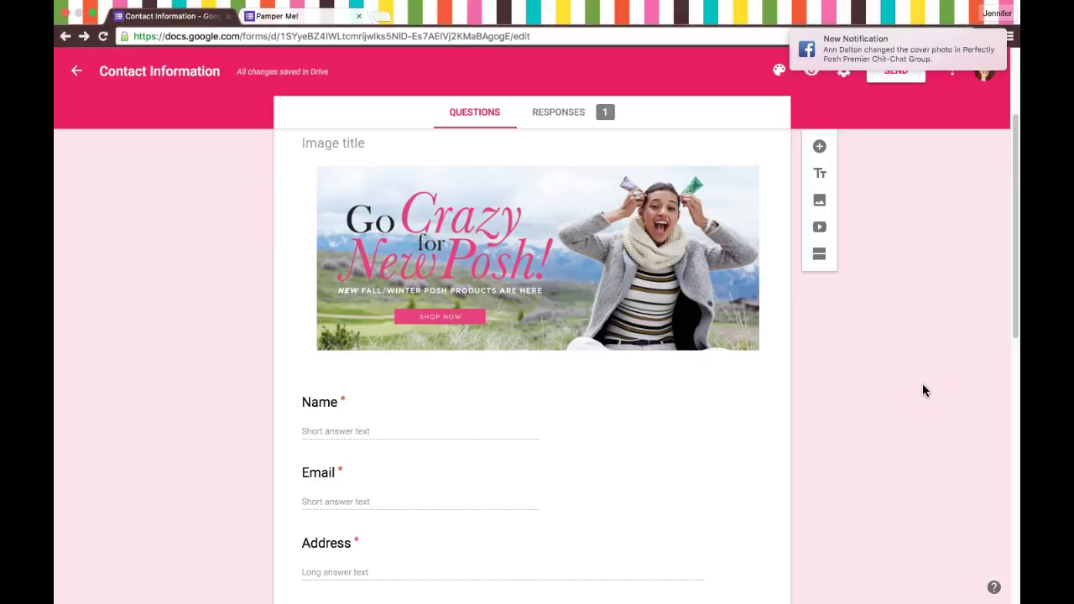